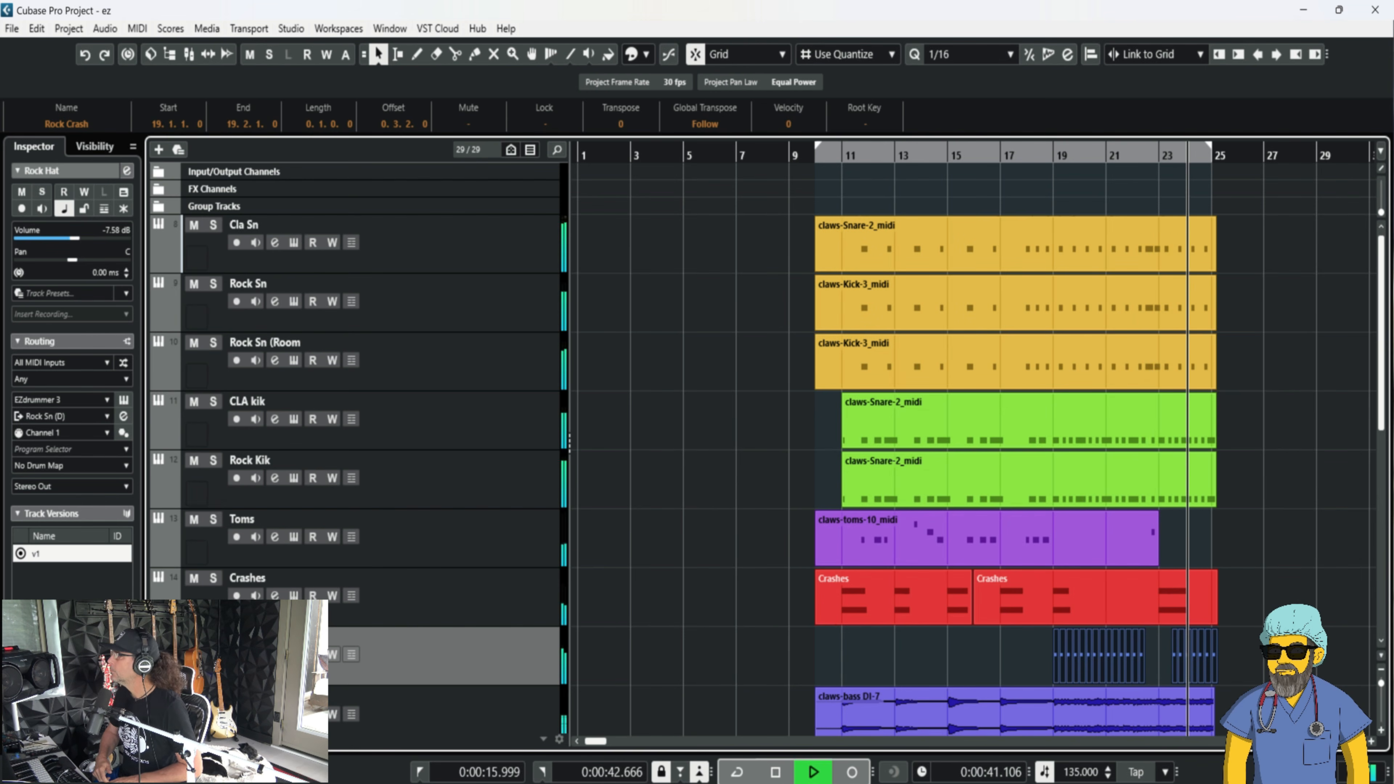
Stop playback, solo the Cla Sn track and view the EZdrummer 3 drum kit it uses.
key(space)
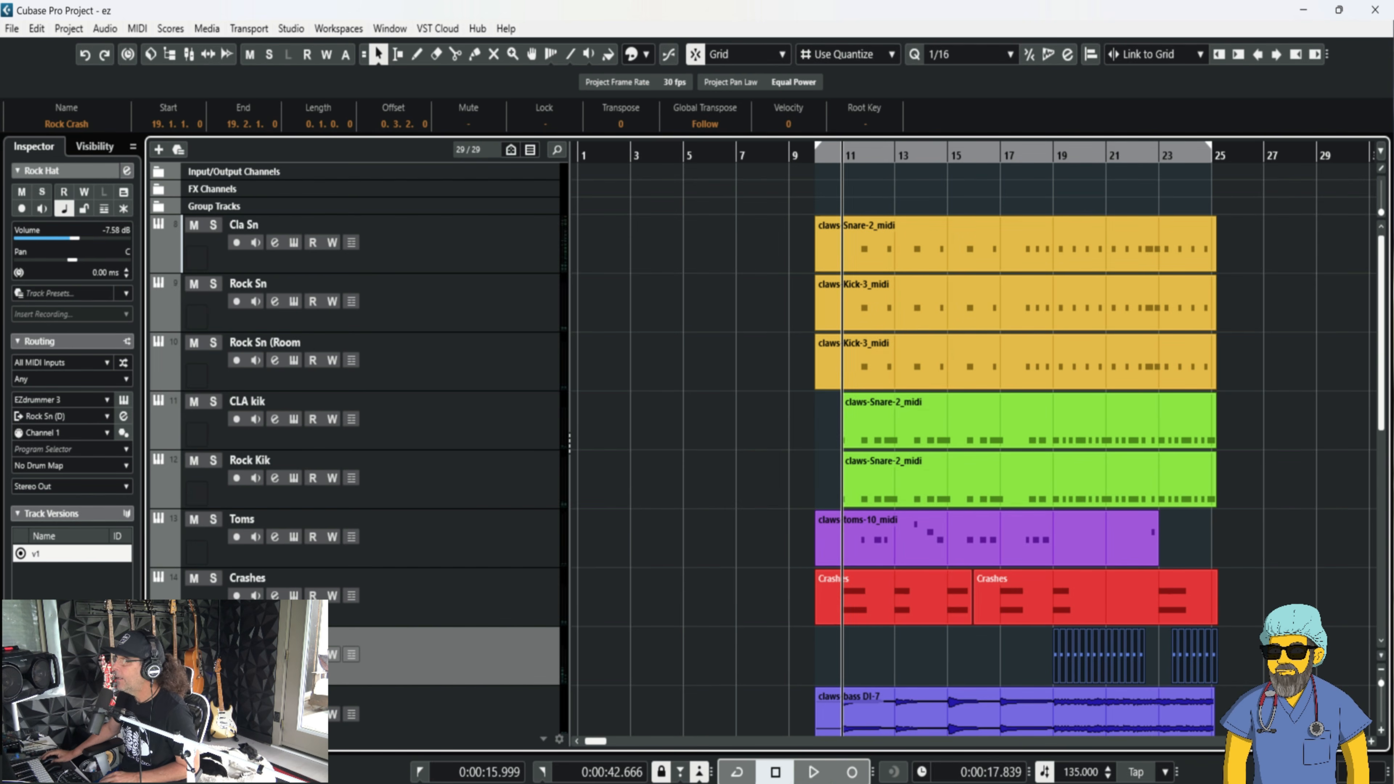
click(213, 224)
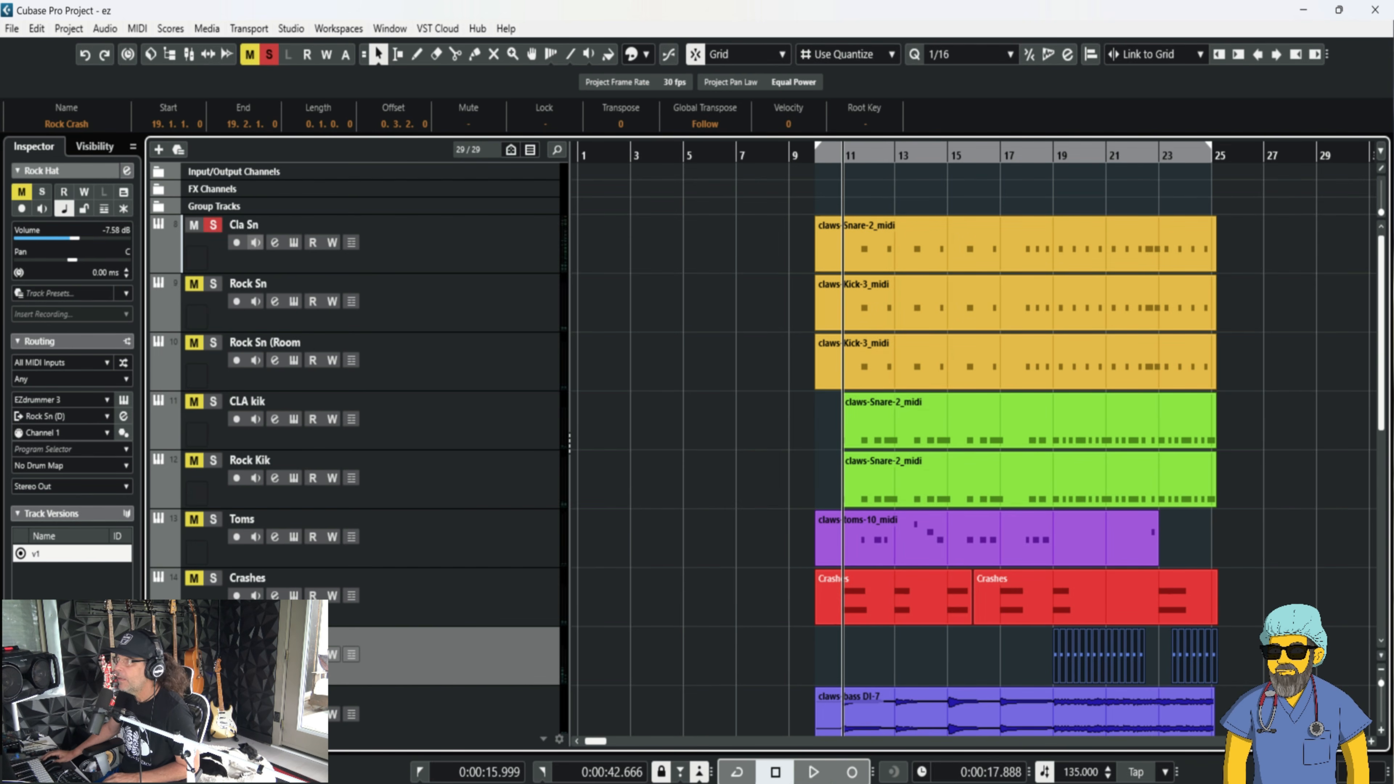
click(275, 242)
click(1096, 72)
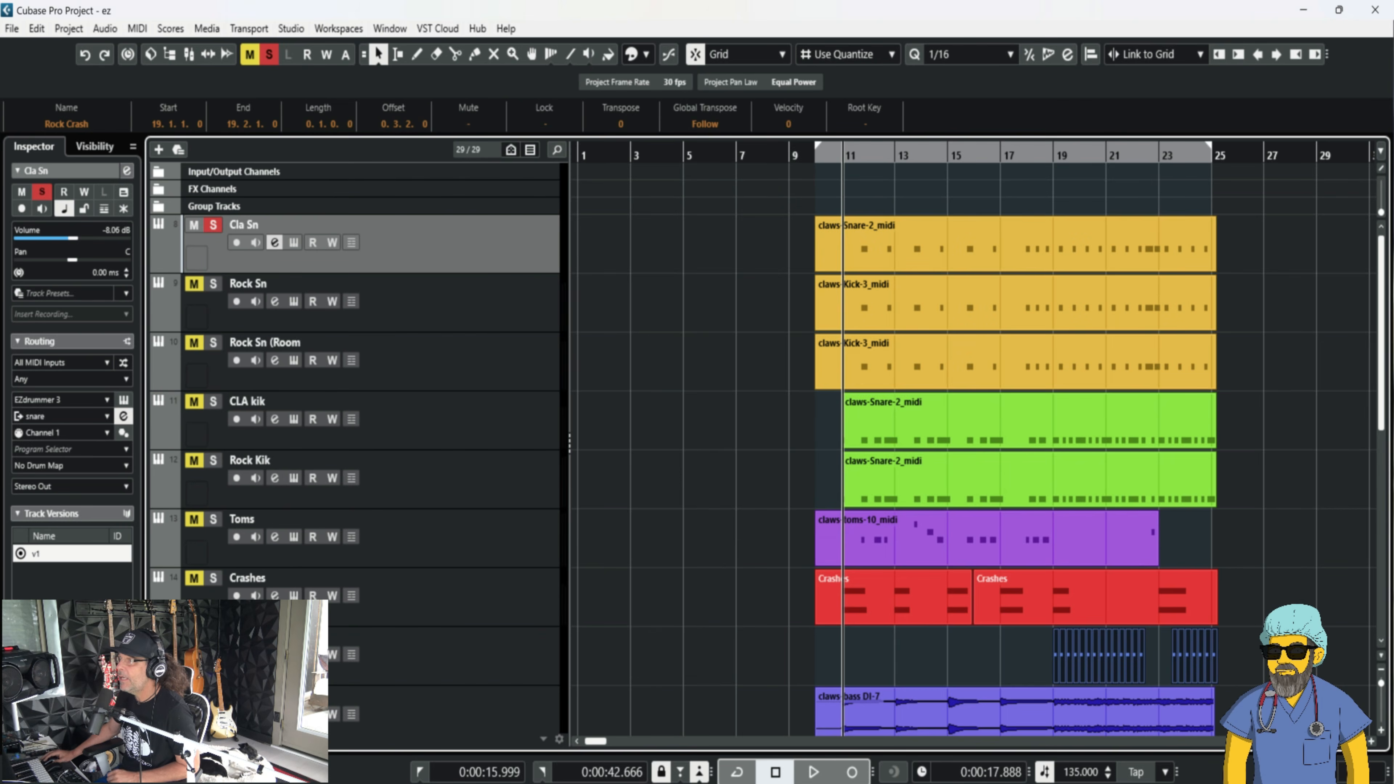
click(294, 242)
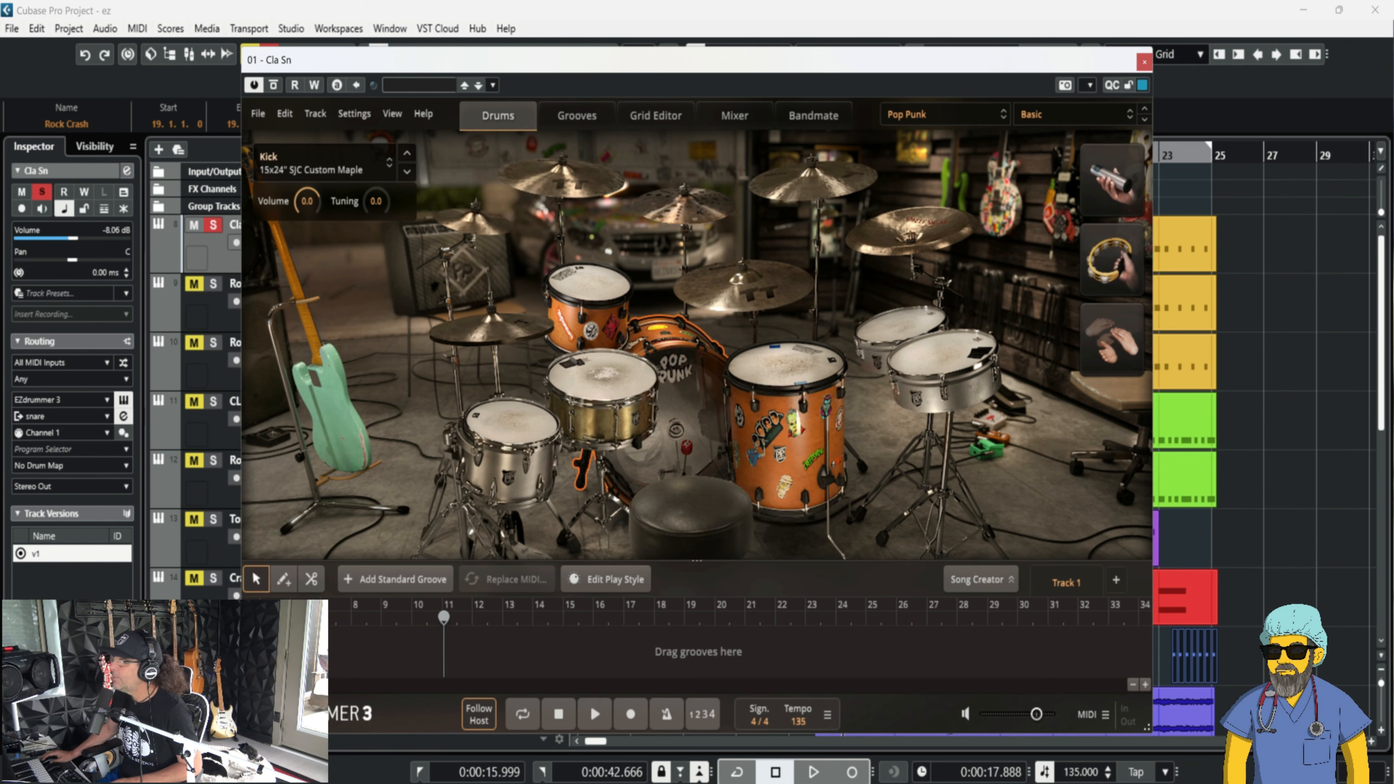
click(1144, 62)
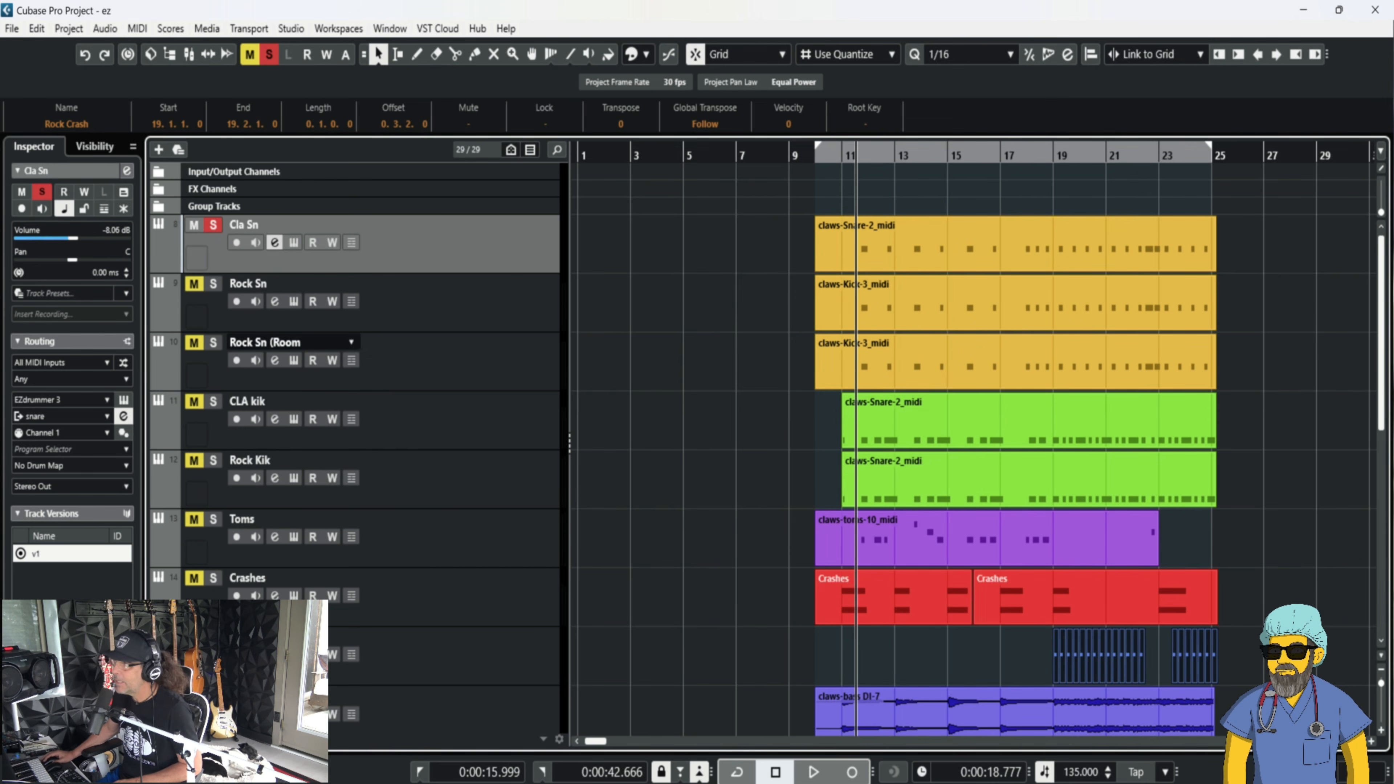
Open the Cla Sn channel settings and look through the Chris Lord Alge presets of the SSLChannel Stereo insert.
click(124, 416)
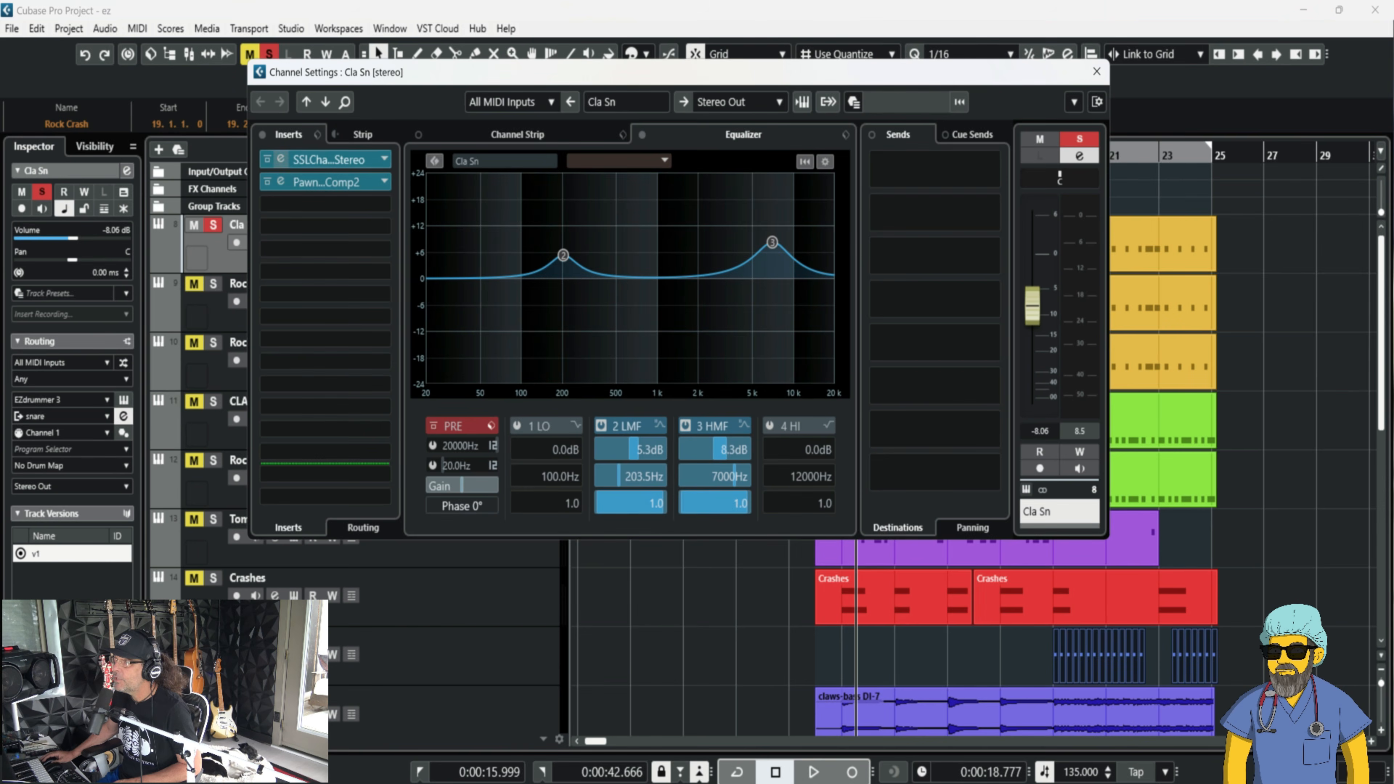
click(280, 160)
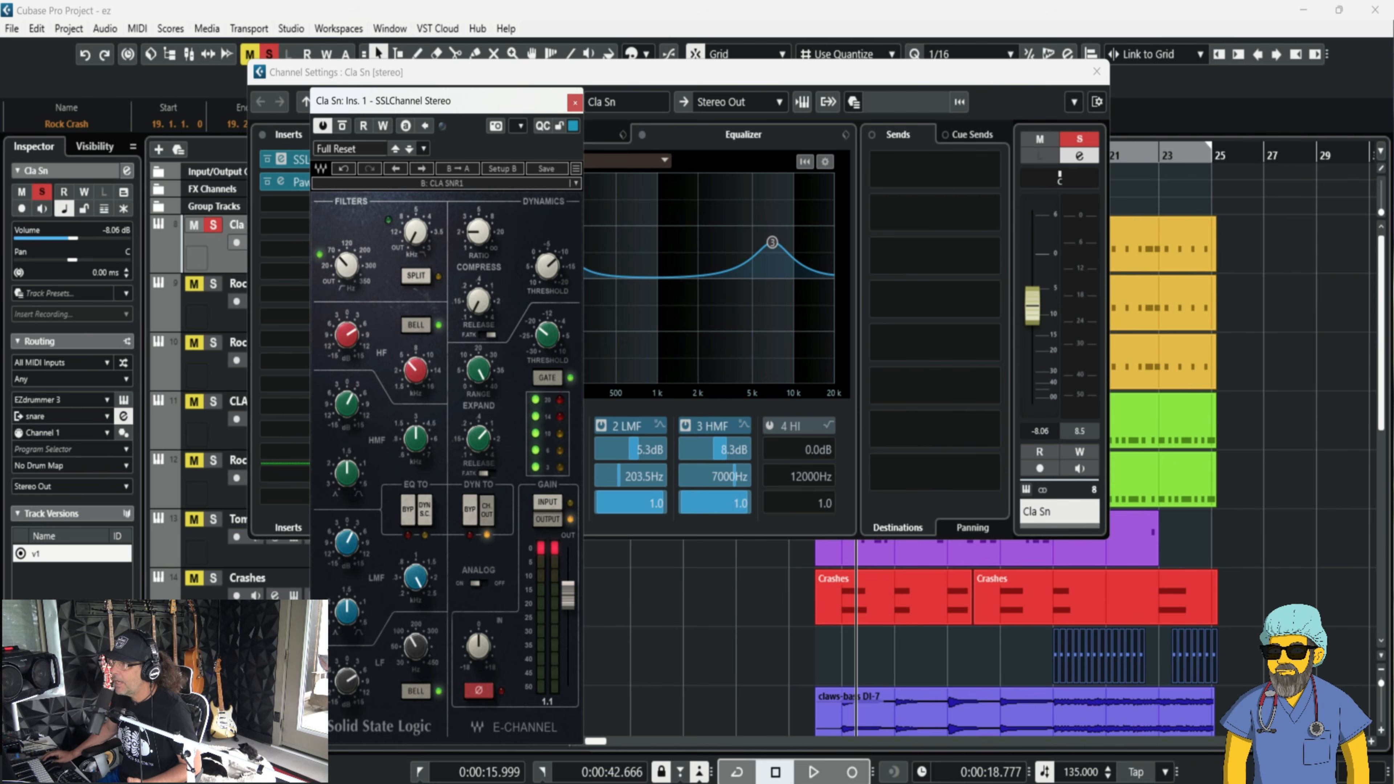
click(457, 184)
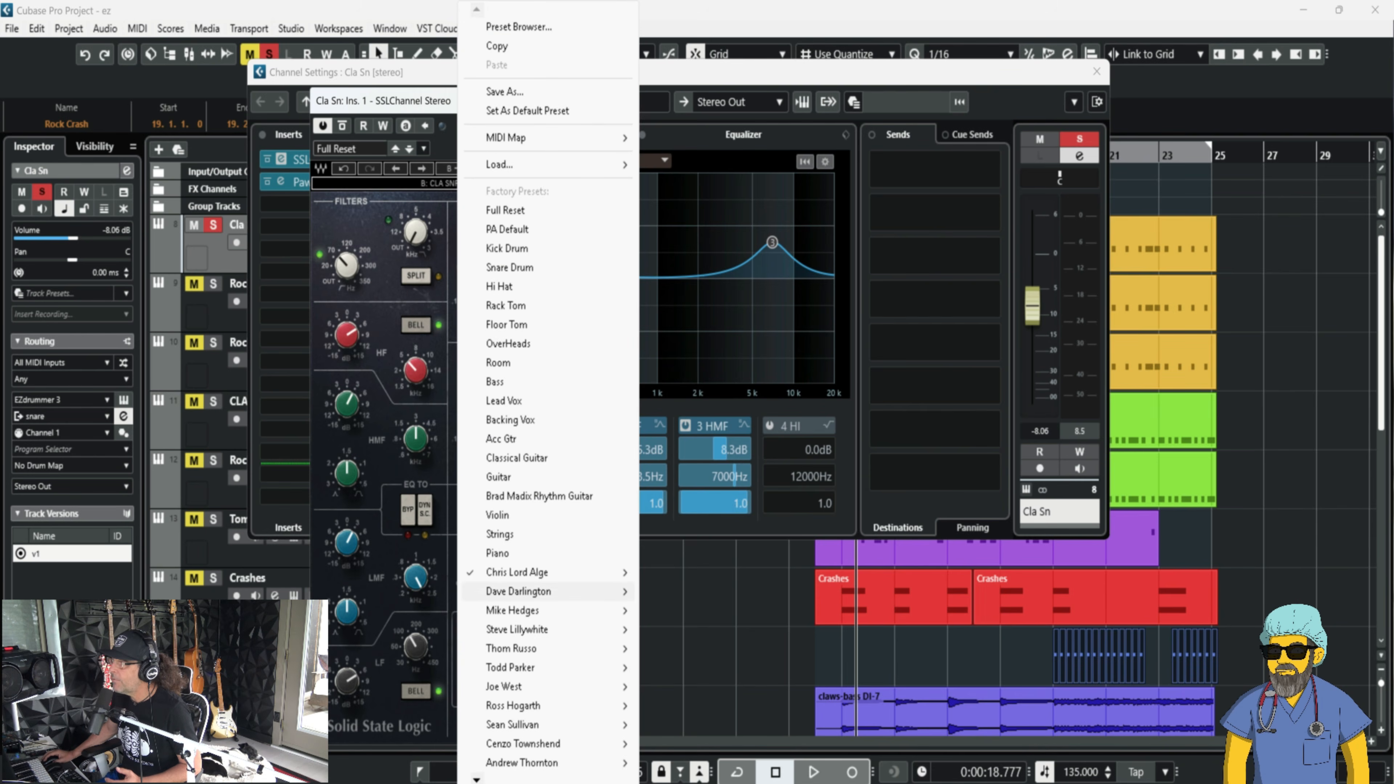
mouse_move(549, 572)
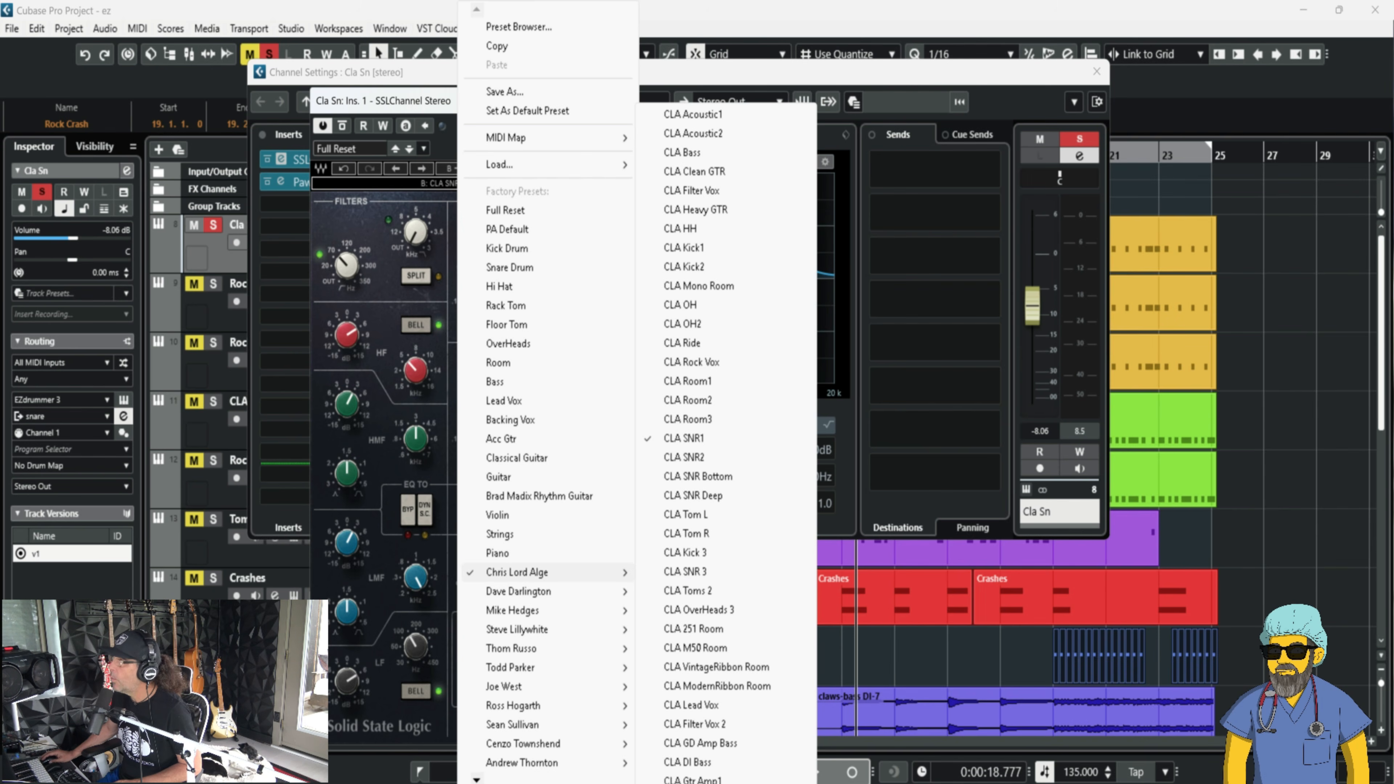
click(847, 409)
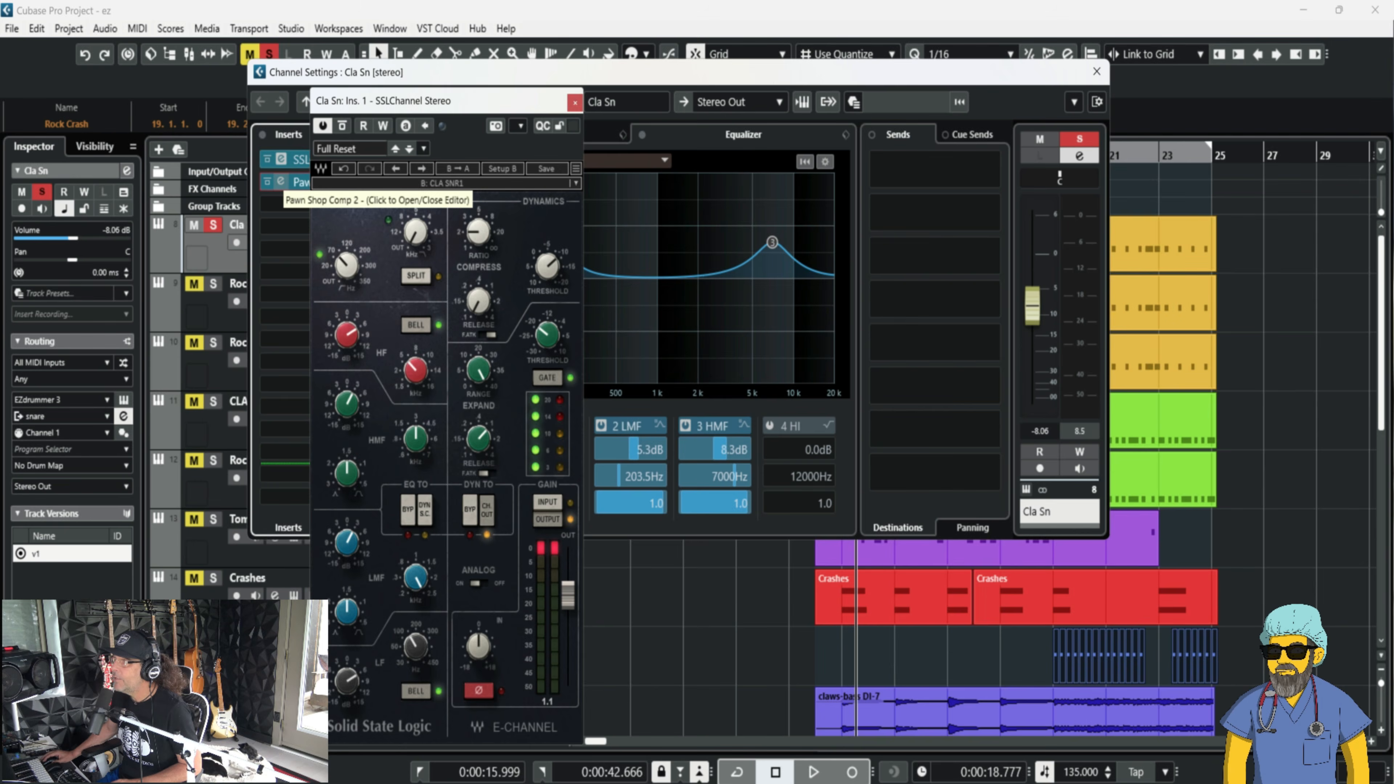
Inspect the Pawn Shop Comp 2 insert on Cla Sn and close both plug-in editors.
click(280, 182)
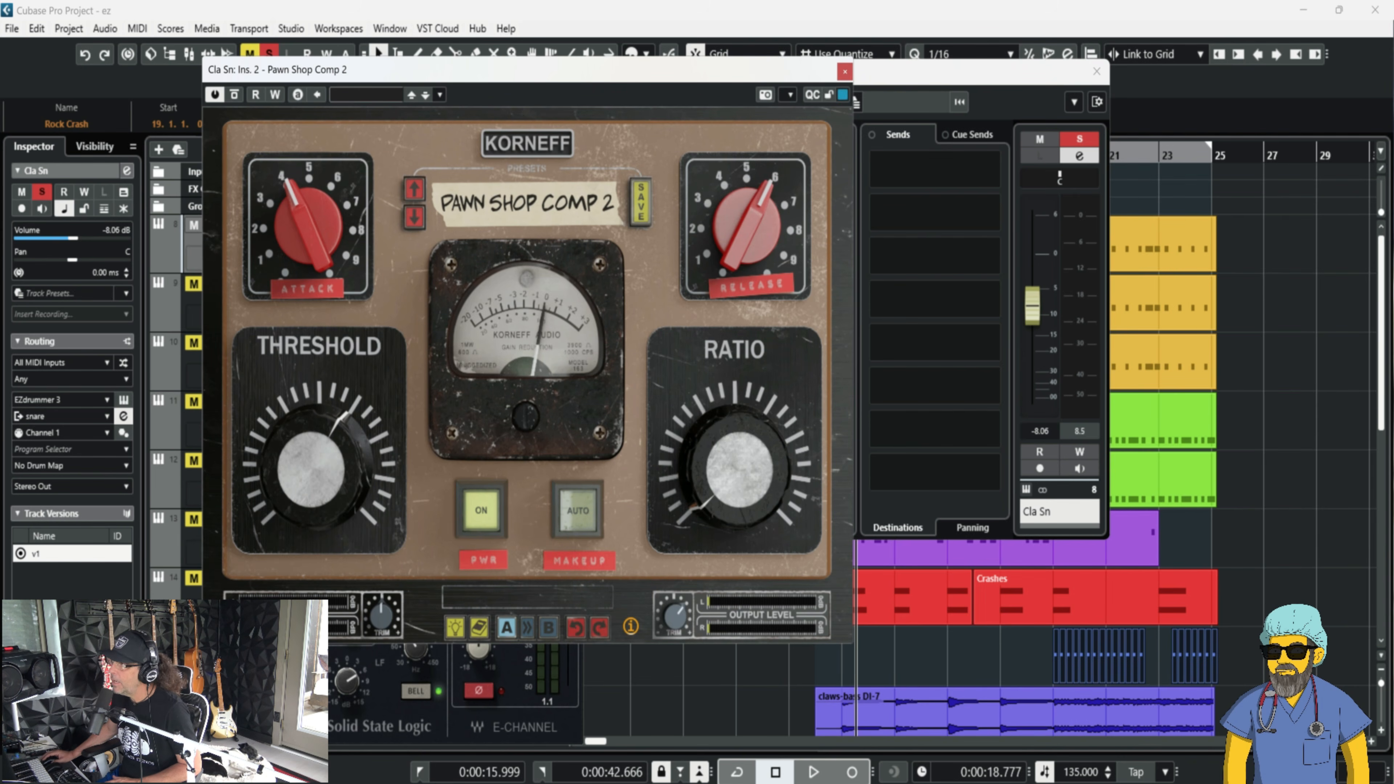
click(844, 72)
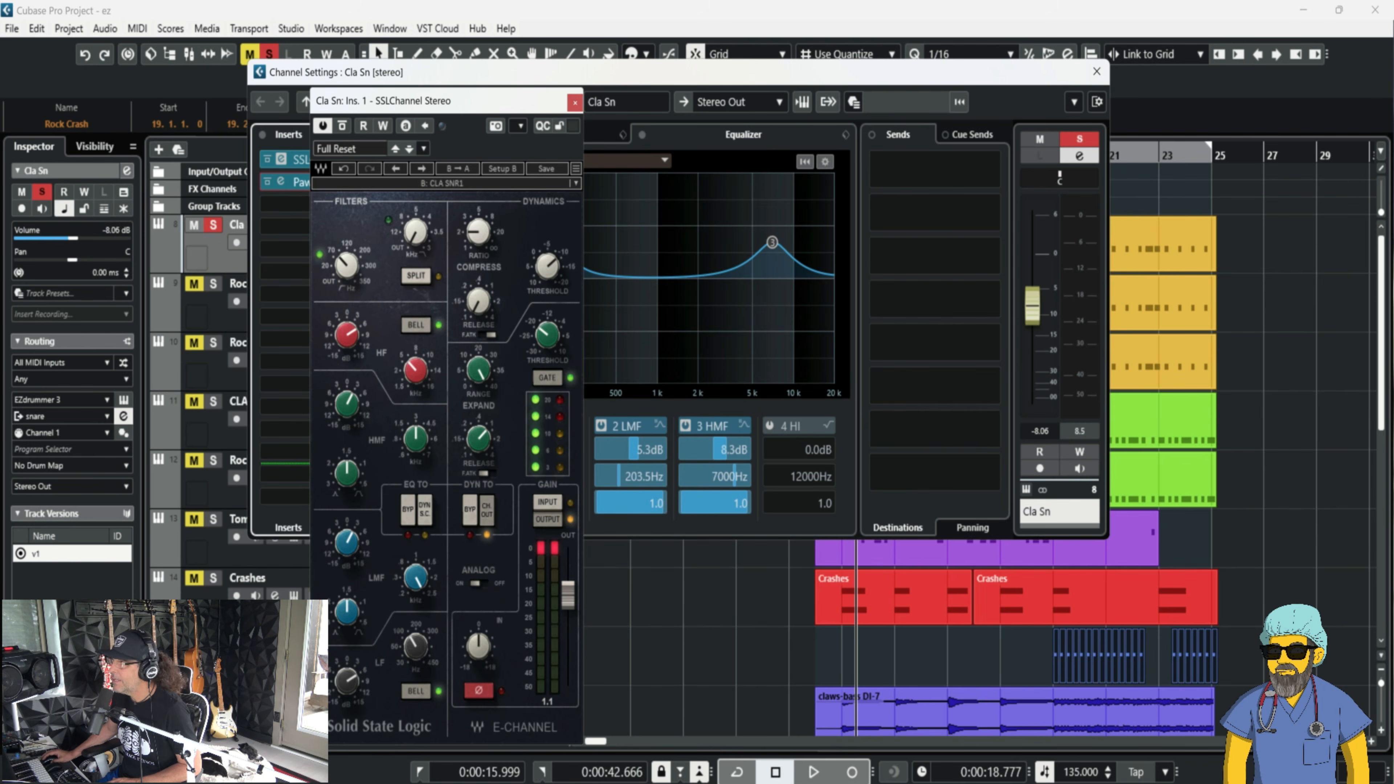
click(575, 102)
Play the soloed Cla Sn track with its channel settings open to hear the processed snare, and stop playback.
key(space)
click(1096, 71)
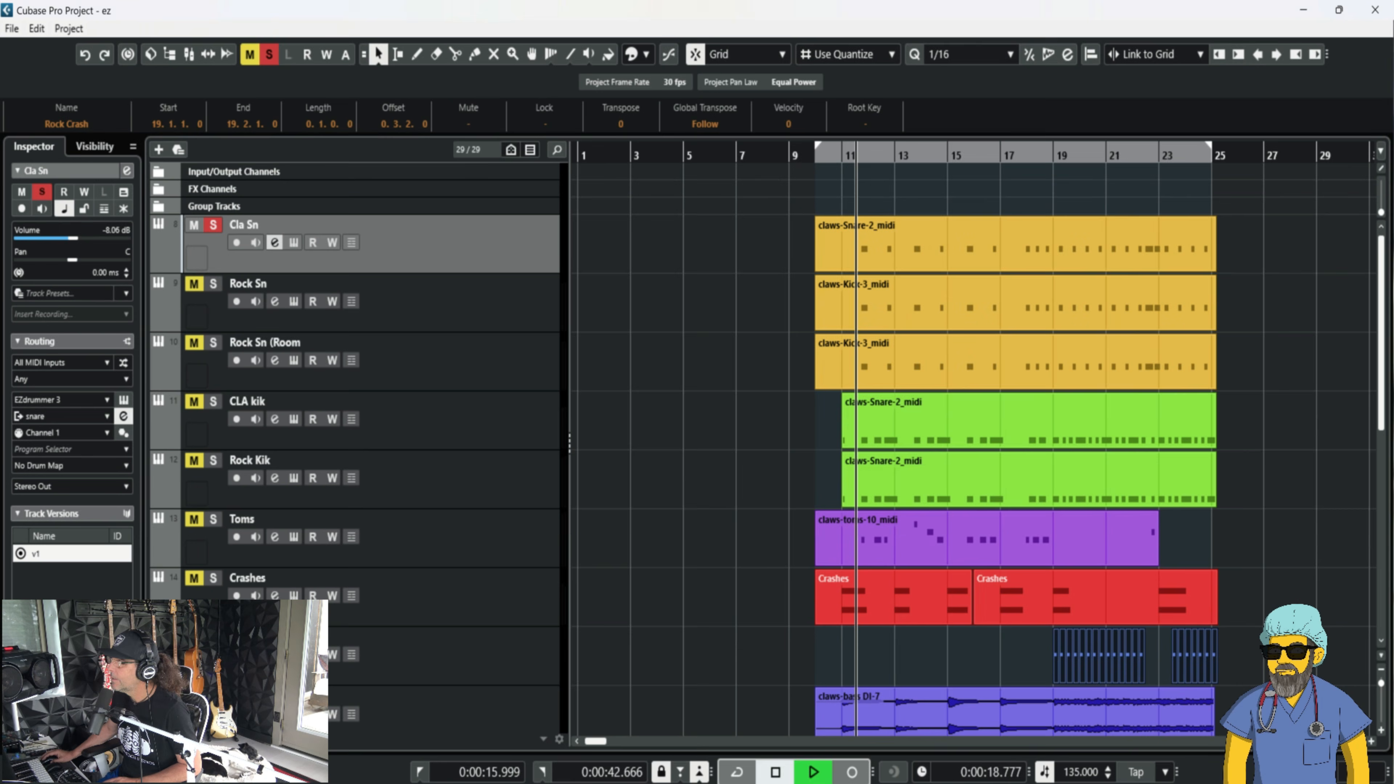
click(275, 243)
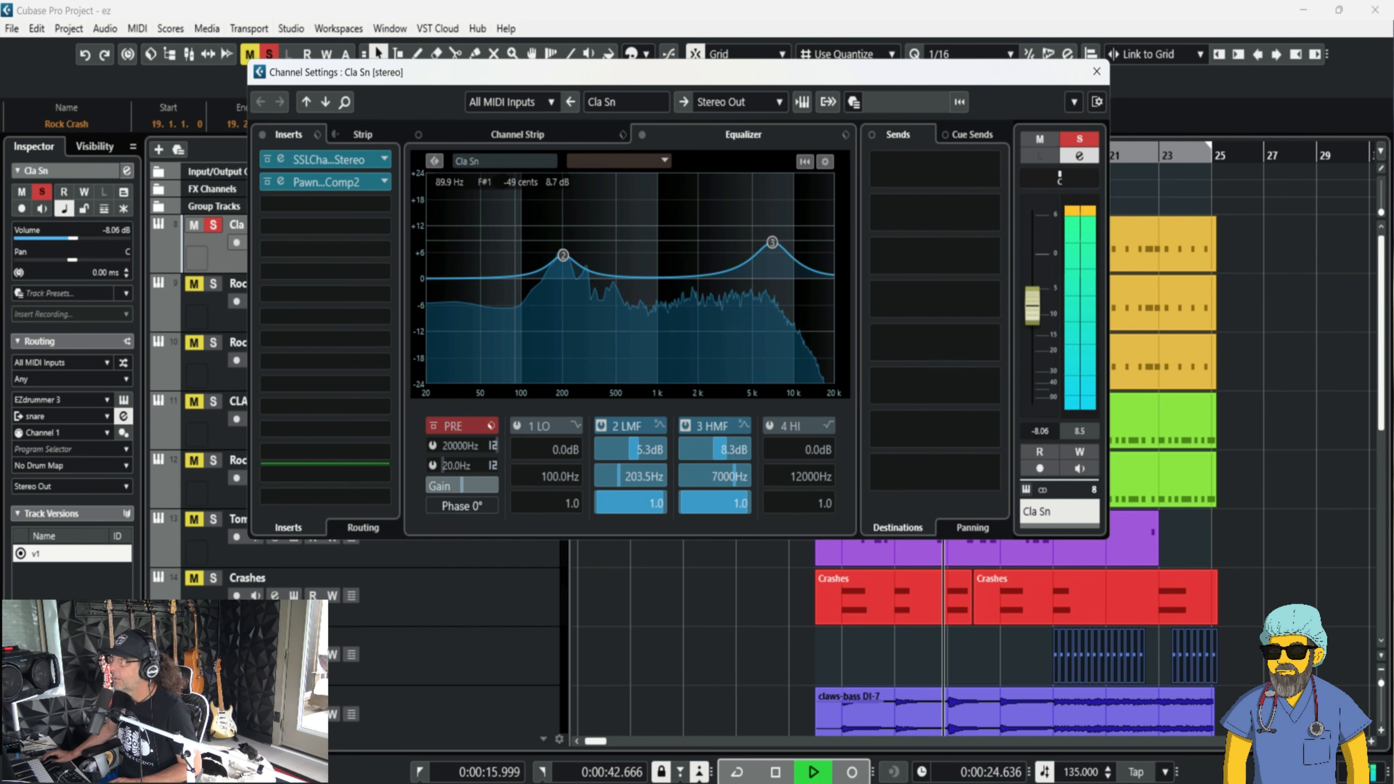
key(space)
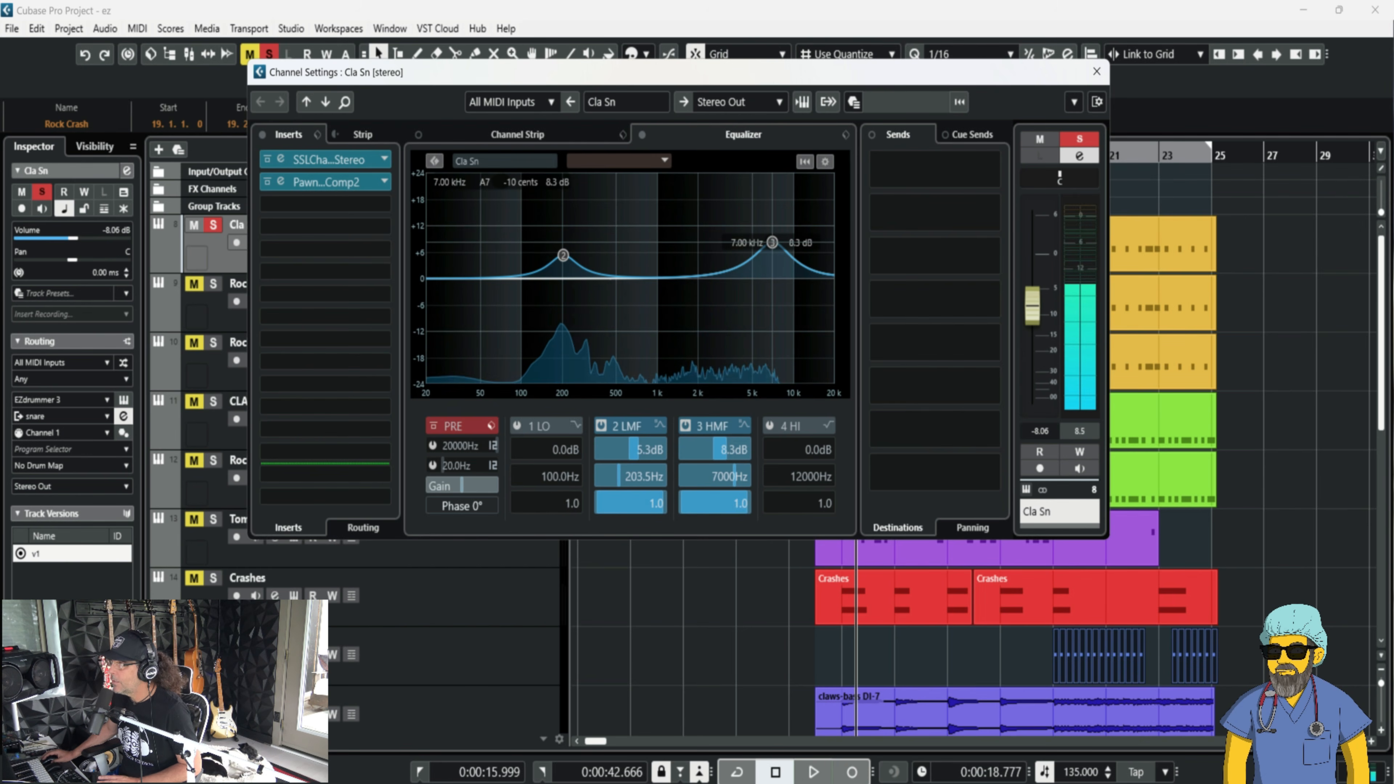
Bypass the SSLChannel Stereo and Pawn Shop Comp 2 inserts and the equalizer on Cla Sn, and play the unprocessed snare.
click(267, 160)
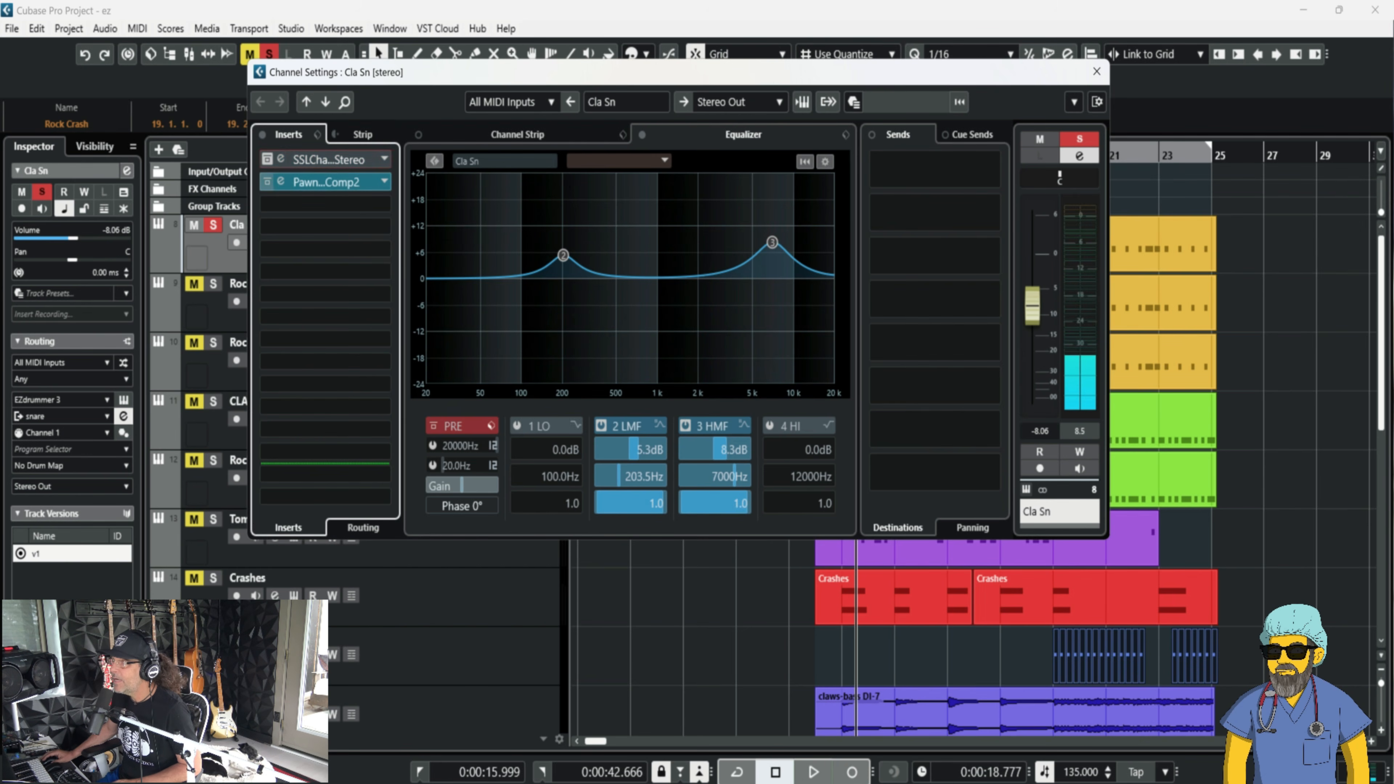
click(267, 182)
click(642, 135)
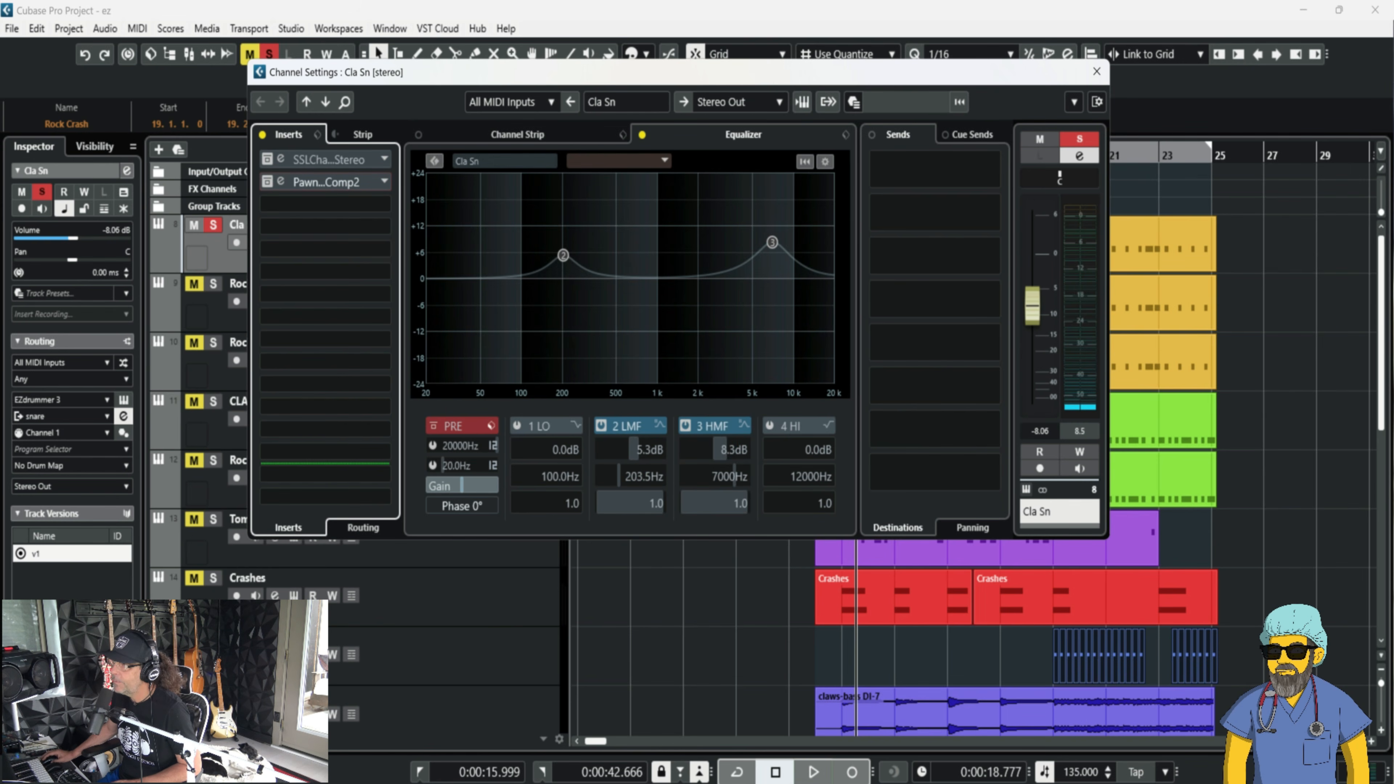
key(space)
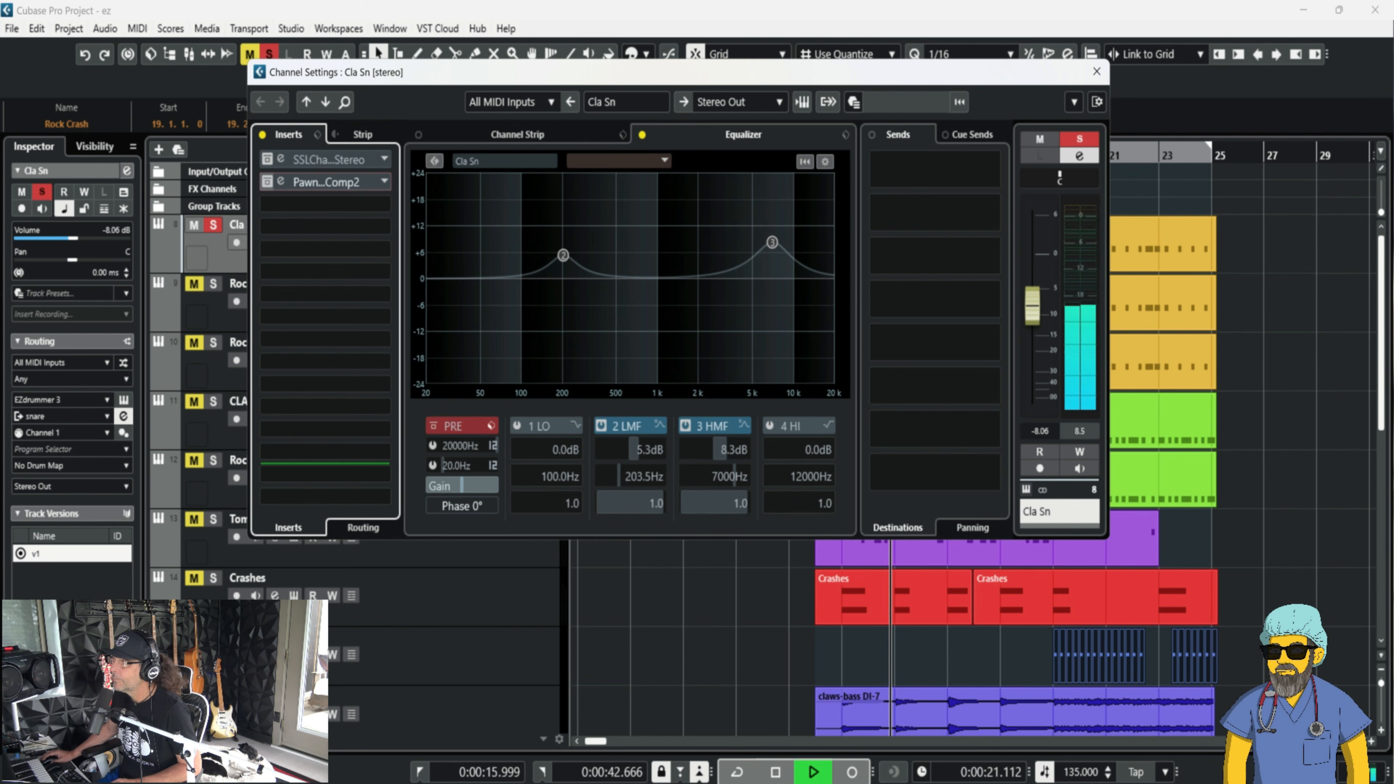
Reactivate the SSLChannel Stereo insert on Cla Sn during playback and briefly view its editor.
click(267, 159)
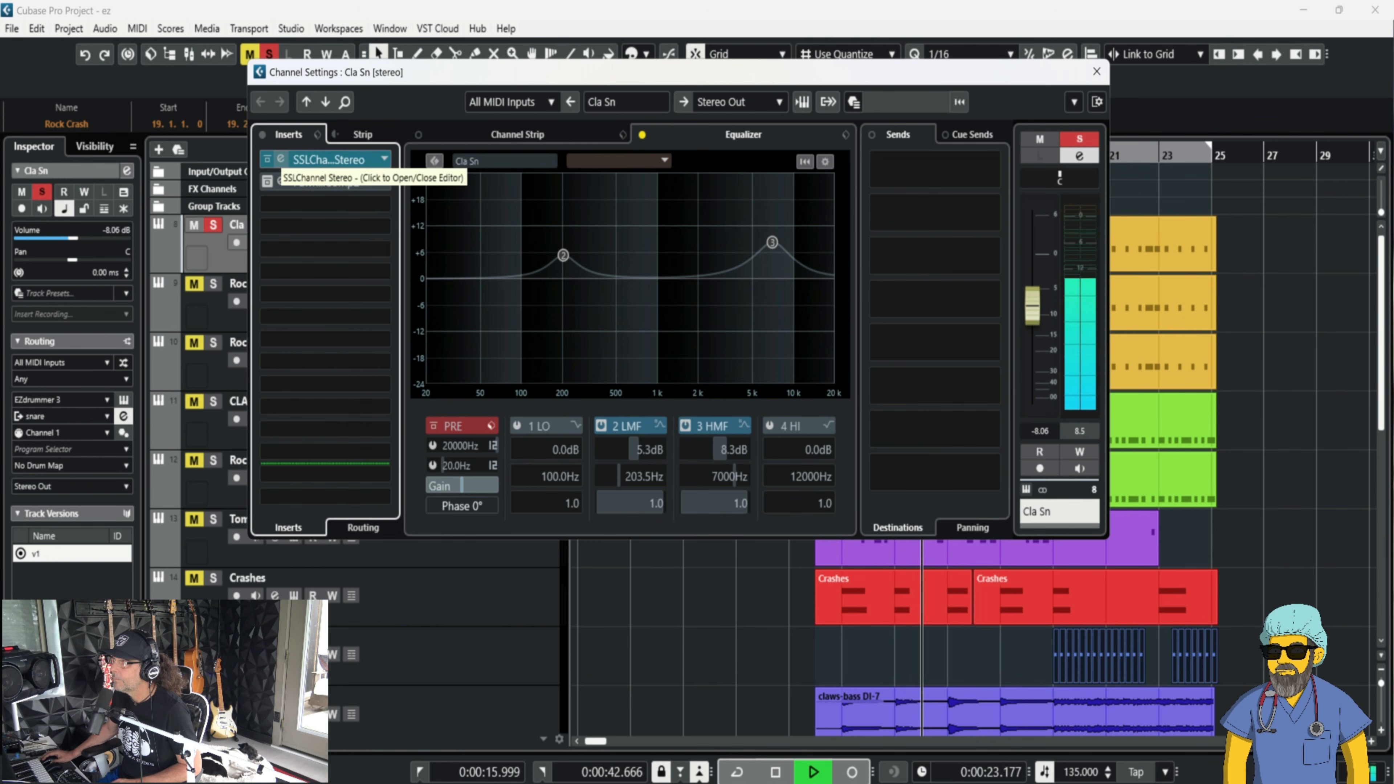
click(324, 160)
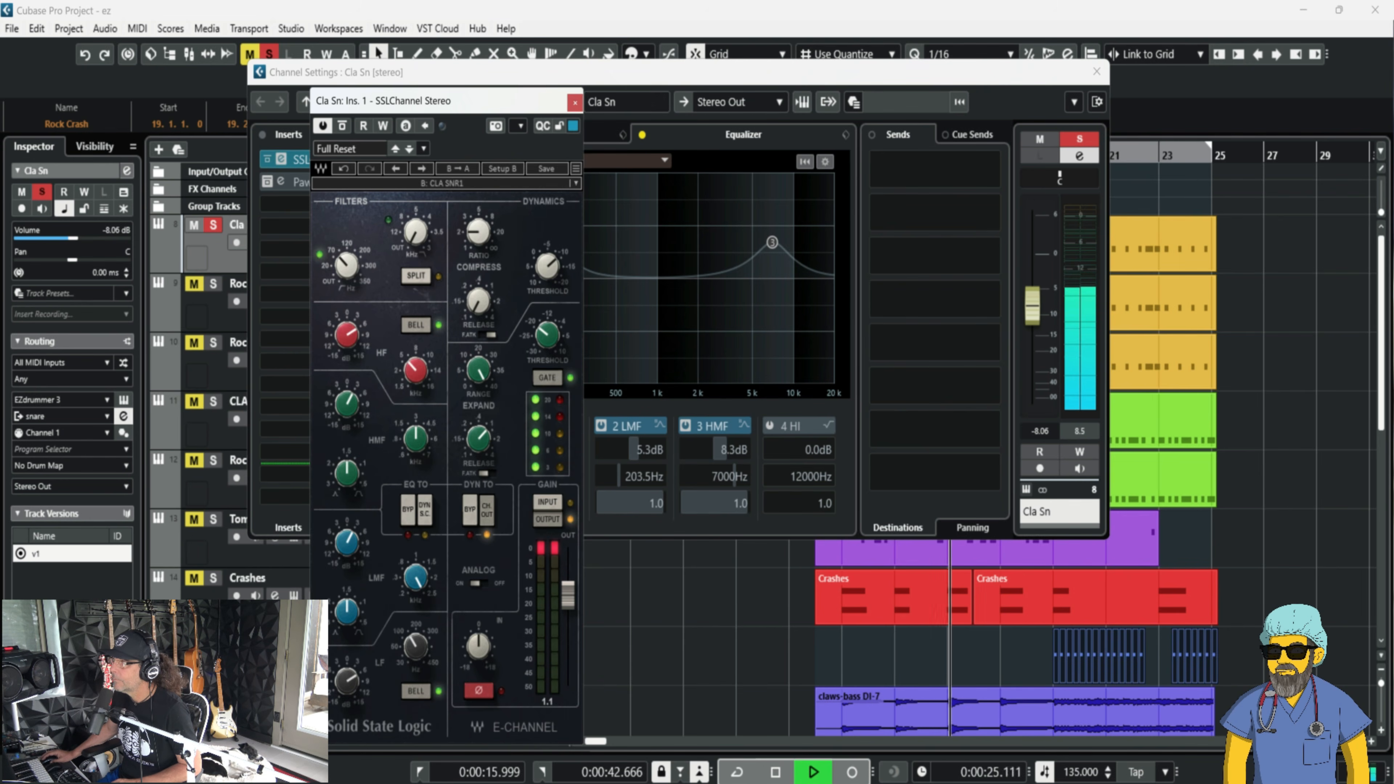
click(575, 103)
Reactivate the Pawn Shop Comp 2 insert on Cla Sn, view its settings while listening, and stop playback.
click(267, 182)
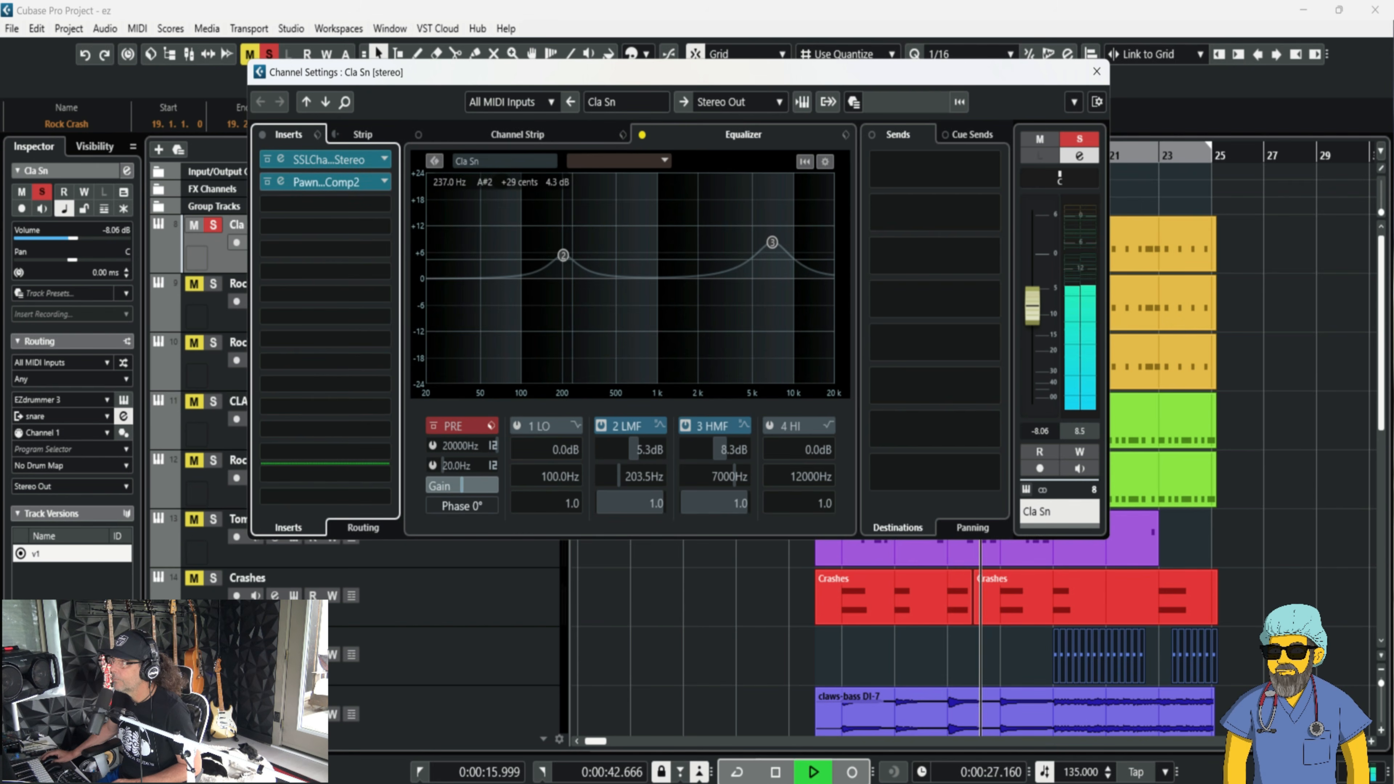
click(325, 182)
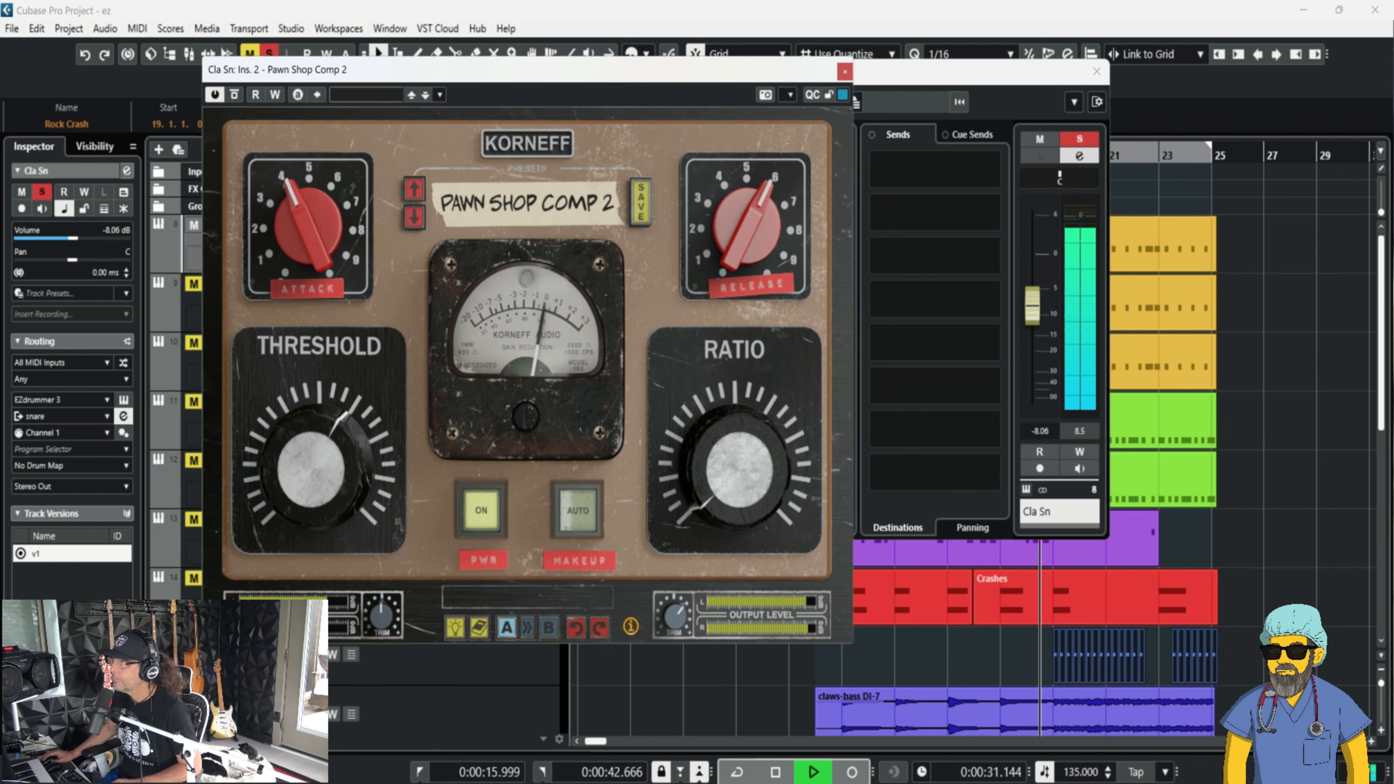
key(space)
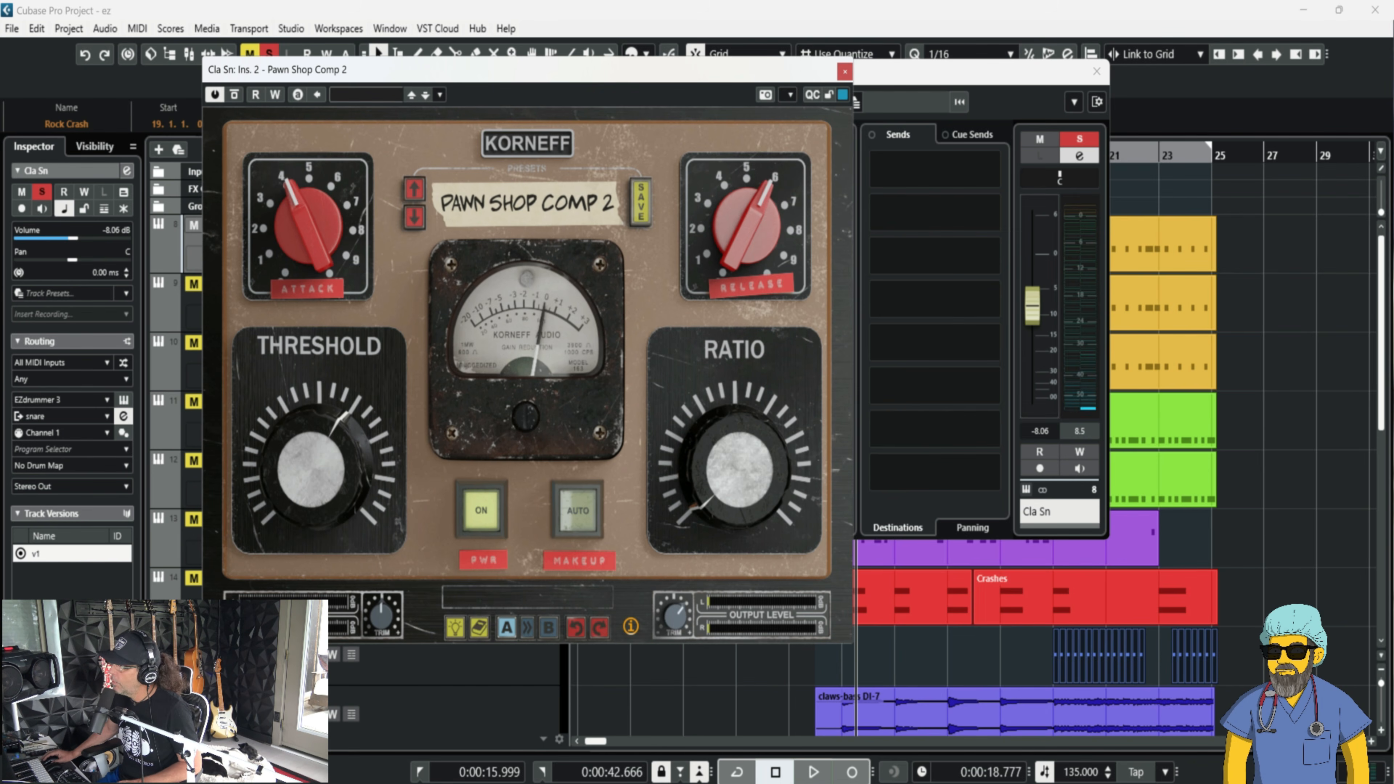
click(844, 72)
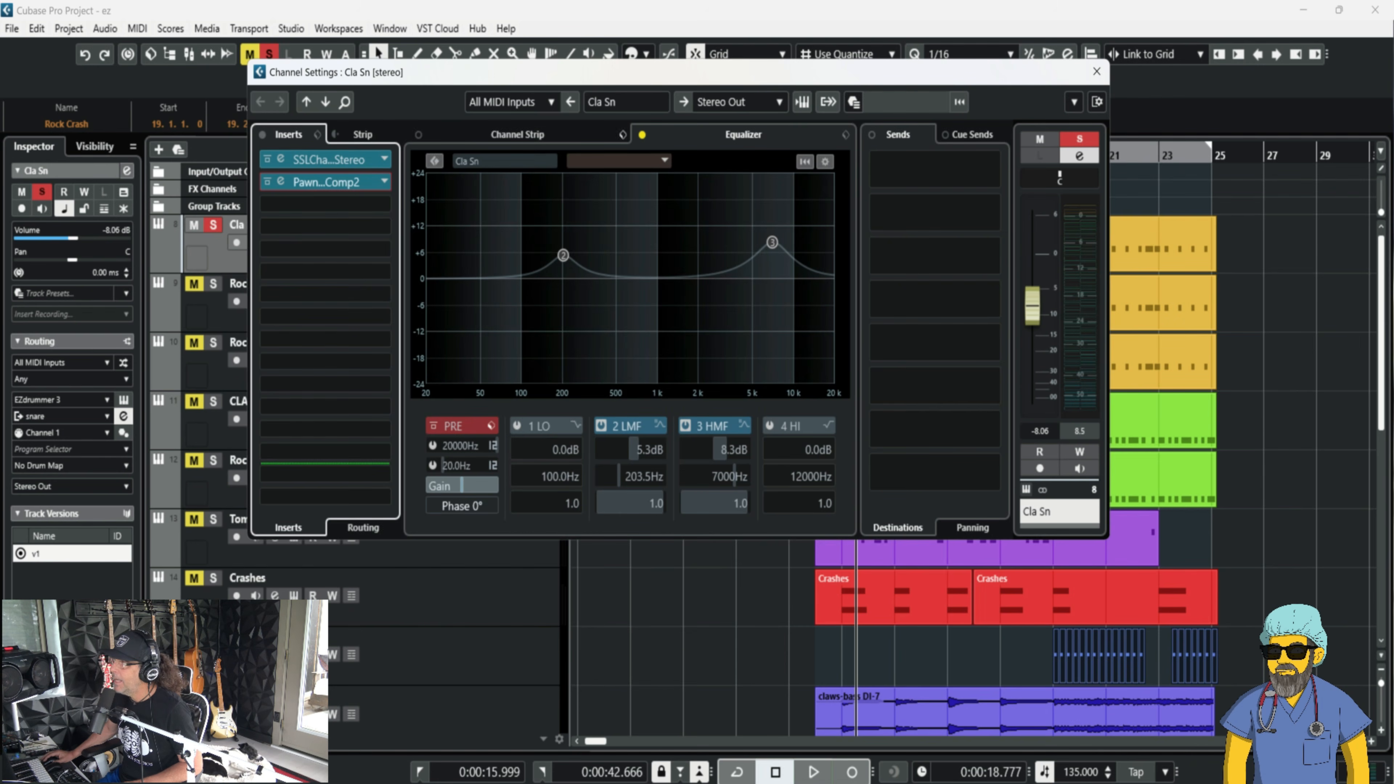
Reactivate the Cla Sn equalizer and play the snare through the full processing chain.
mouse_move(563, 255)
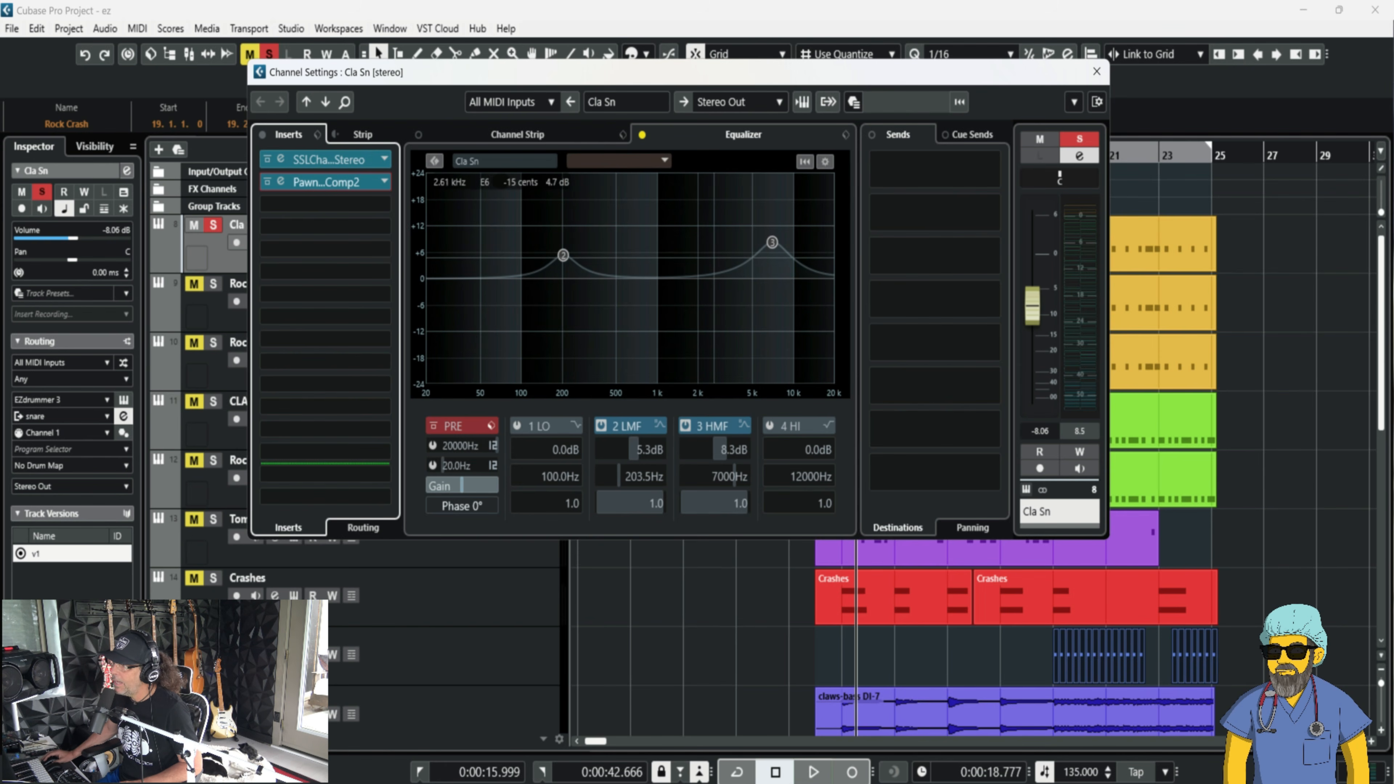
click(642, 134)
key(space)
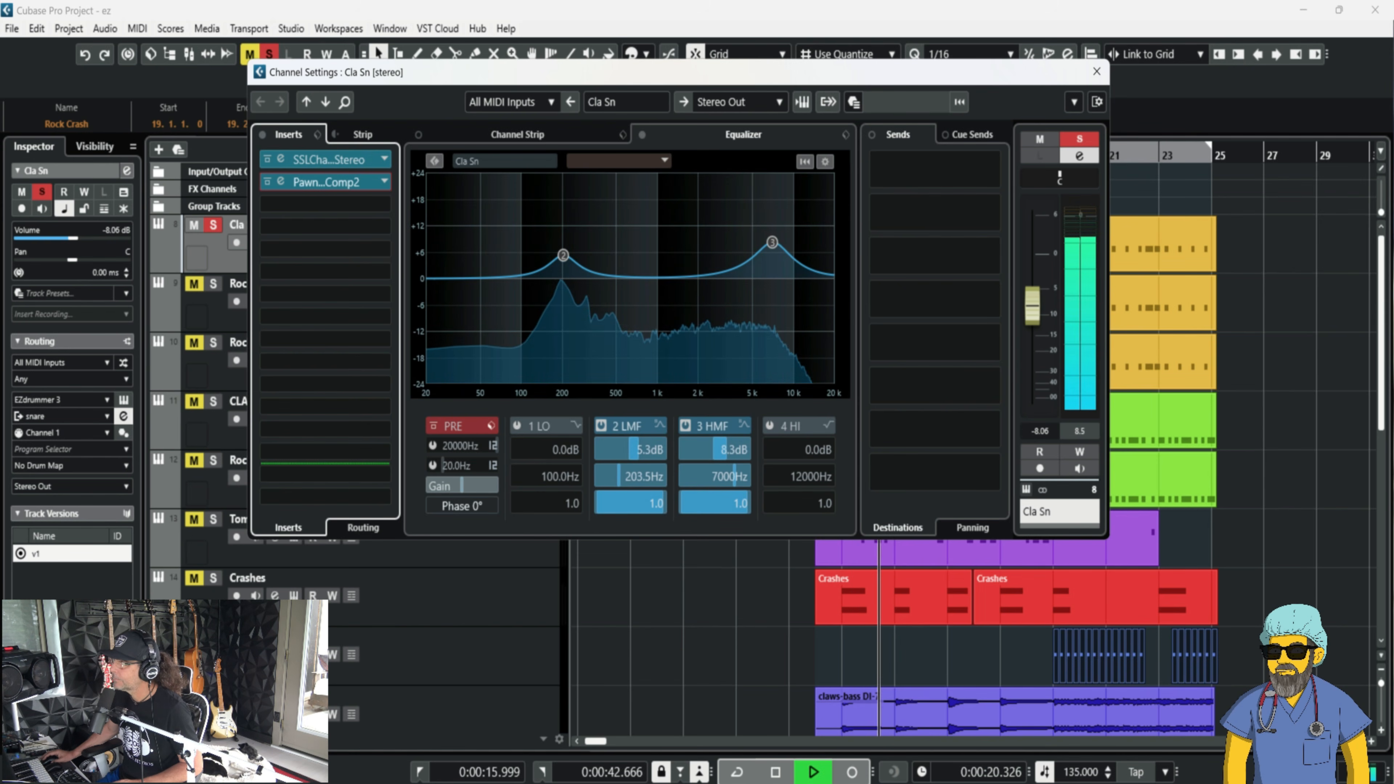
key(space)
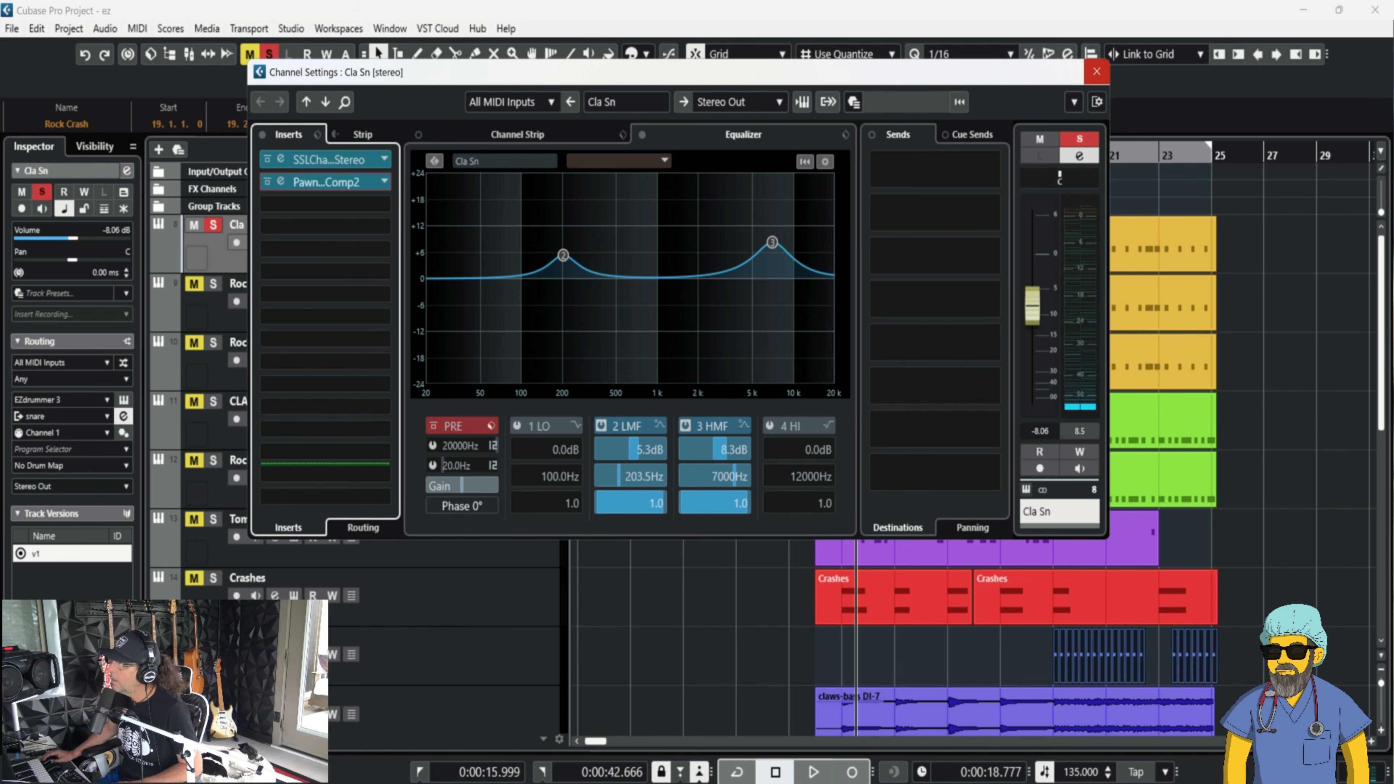
Close the Cla Sn channel settings, switch the solo from Cla Sn to Rock Sn, and open Rock Sn's EZdrummer 3 instrument.
click(1096, 71)
click(213, 224)
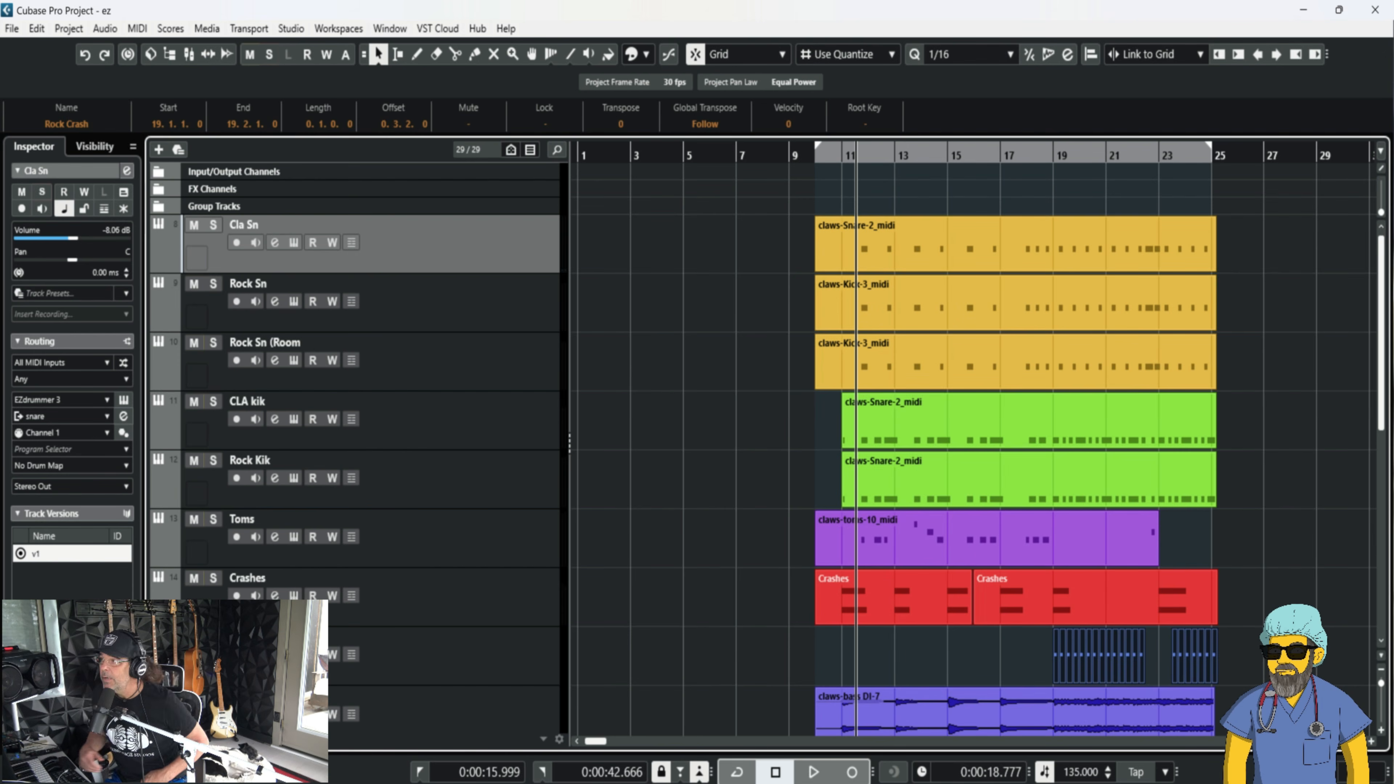
click(213, 283)
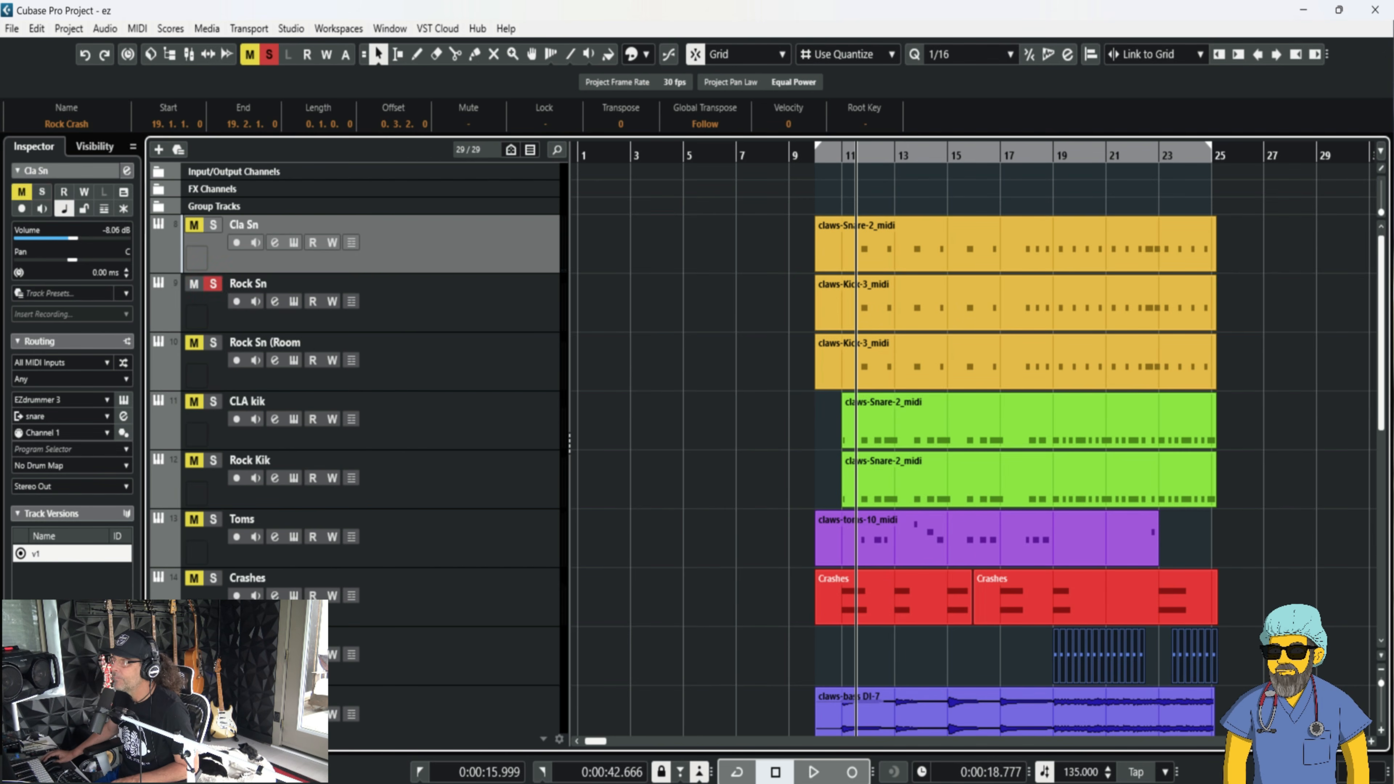
click(286, 286)
click(123, 400)
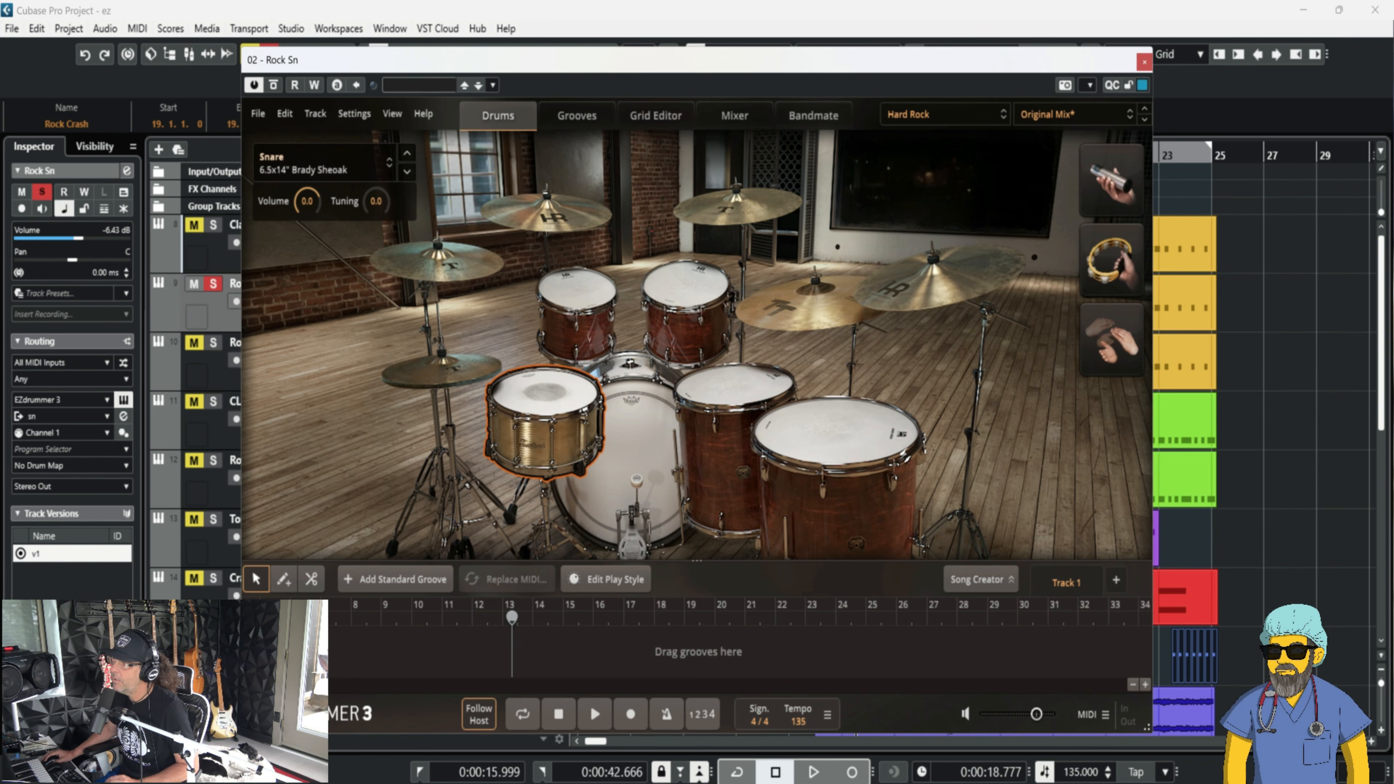
View the available snare models in the Hard Rock kit, audition the 6.5x14" Brady Sheoak snare, and close the instrument.
right_click(554, 393)
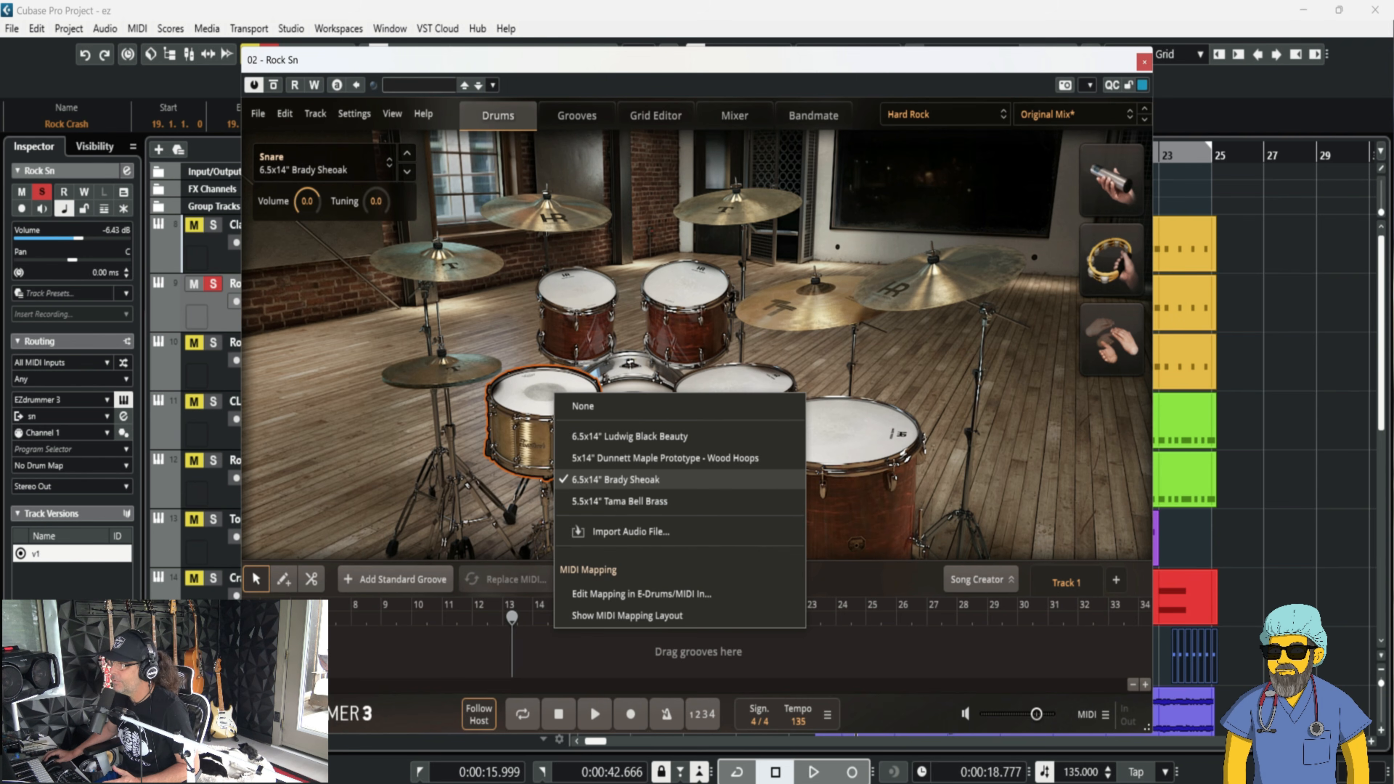
click(541, 394)
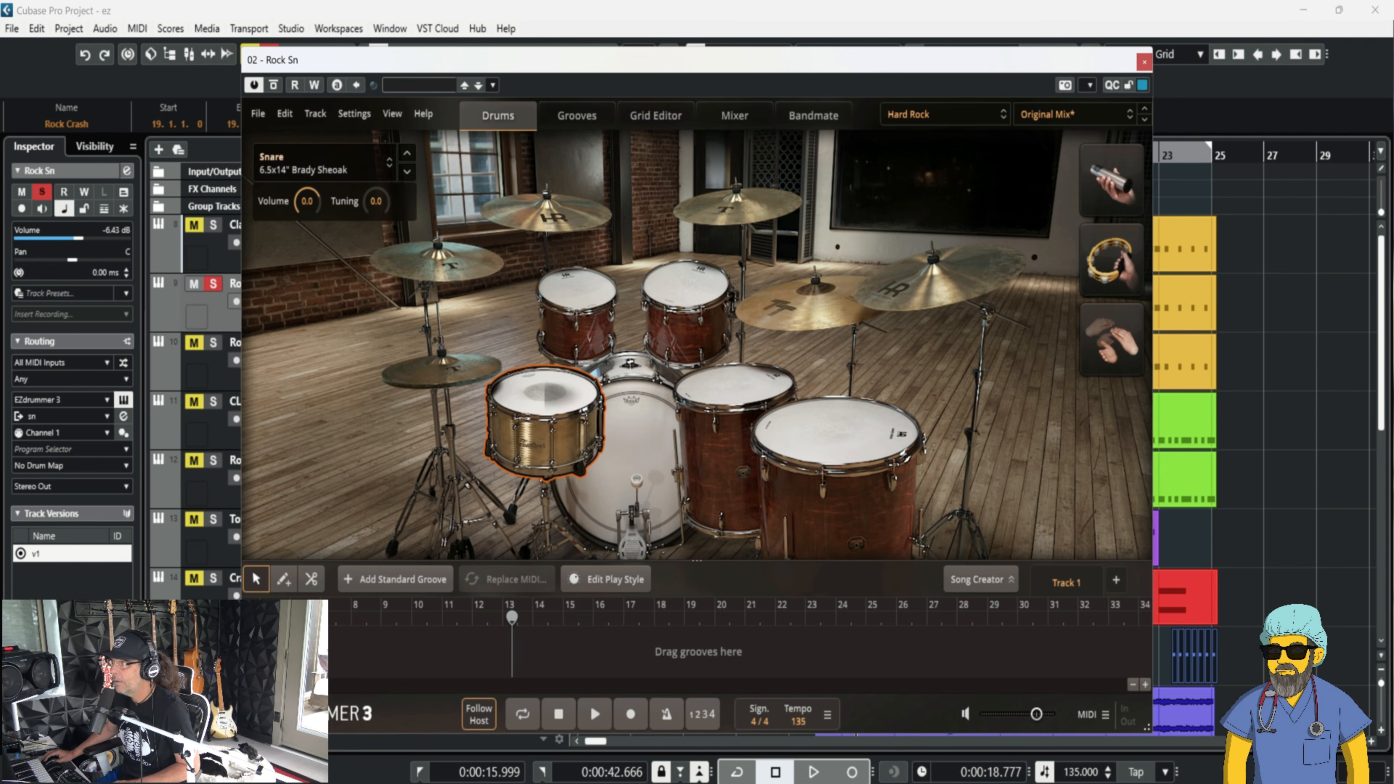
click(541, 394)
click(541, 394)
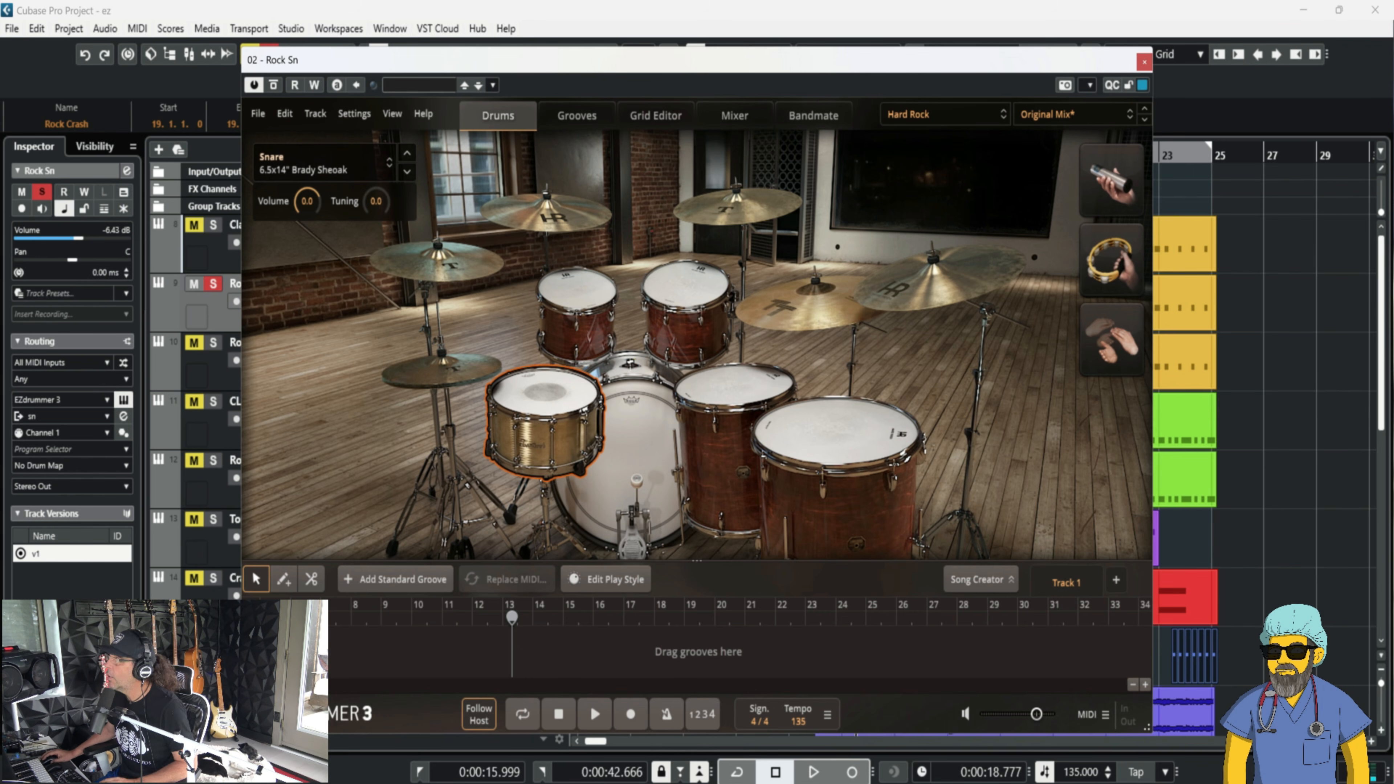
click(1144, 62)
Open the Rock Sn channel settings and inspect its Pawn Shop Comp 2 insert.
click(275, 300)
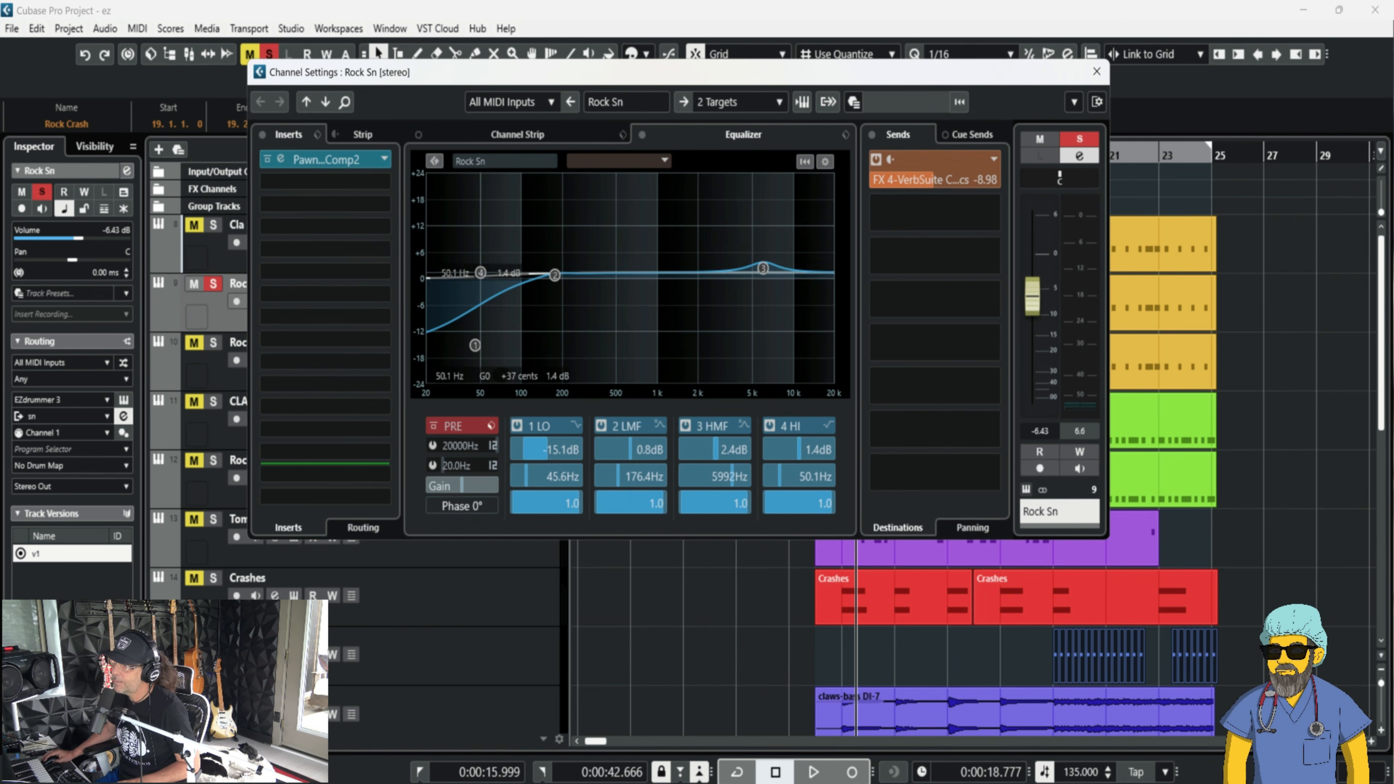
click(327, 159)
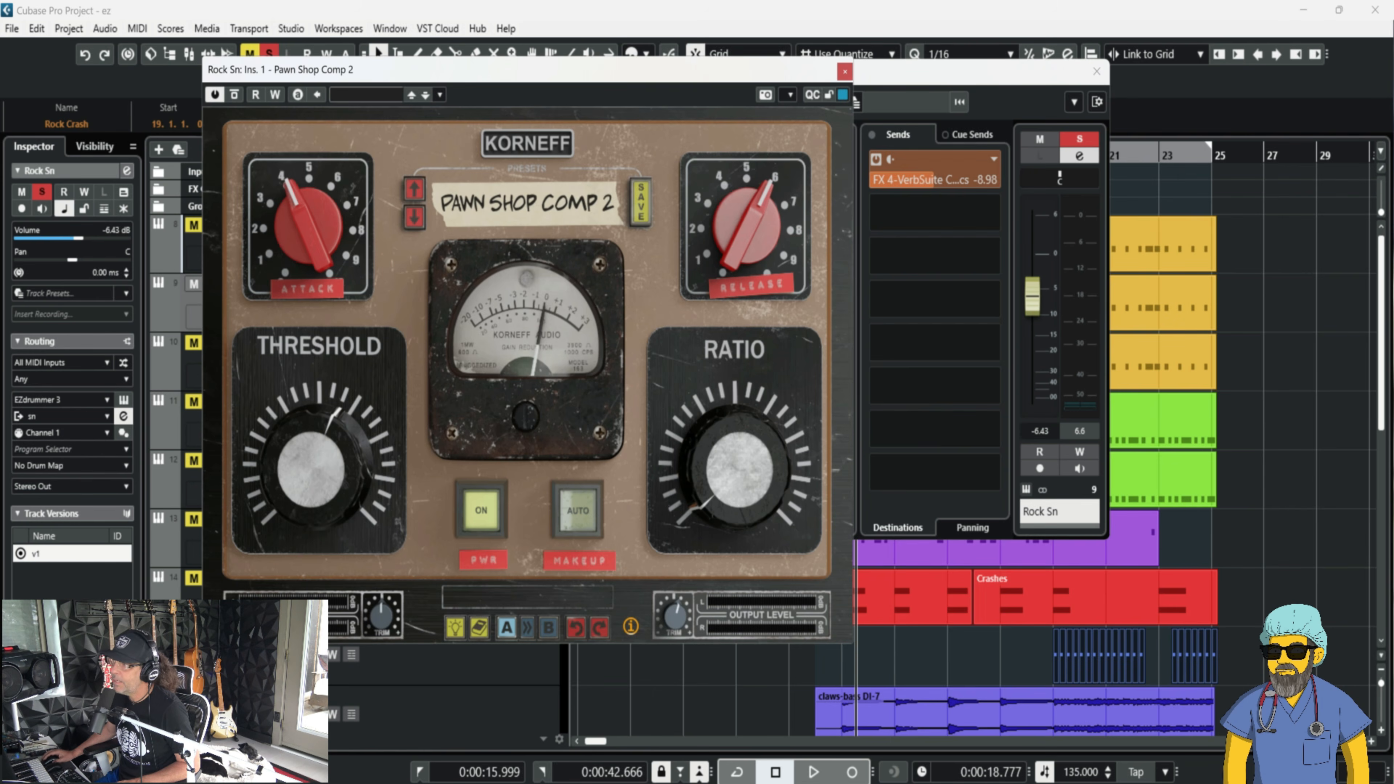
Play the soloed Rock Sn with its Pawn Shop Comp 2 compressor on display, stop playback, and close the compressor.
key(space)
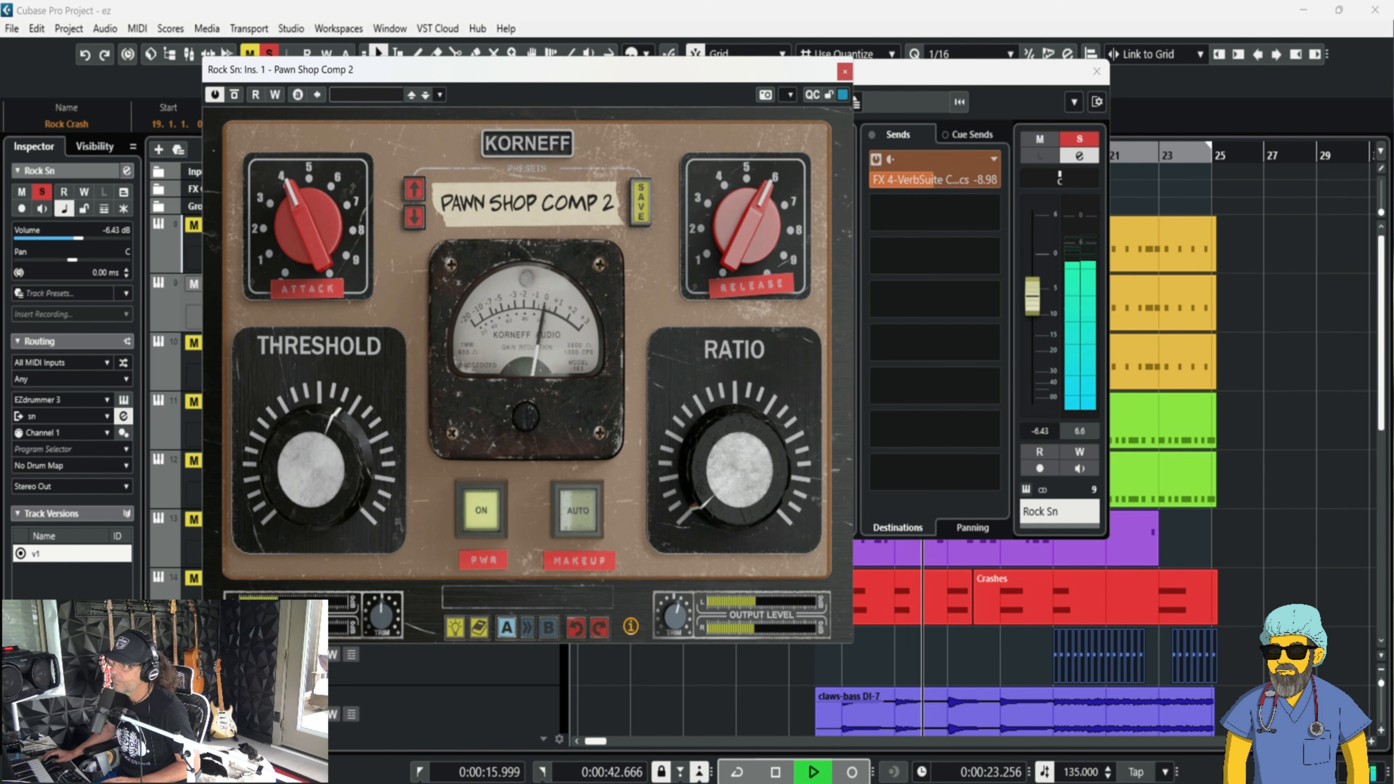
key(space)
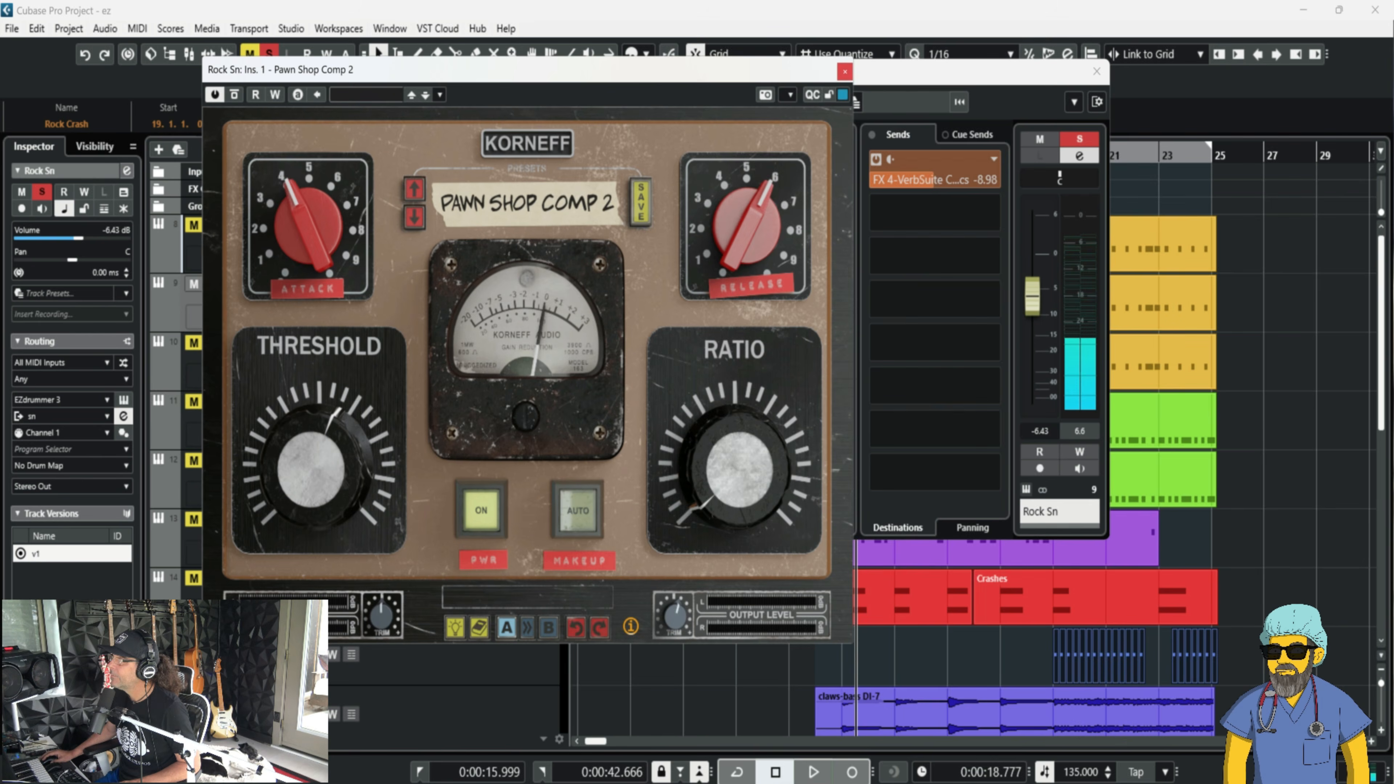
click(844, 71)
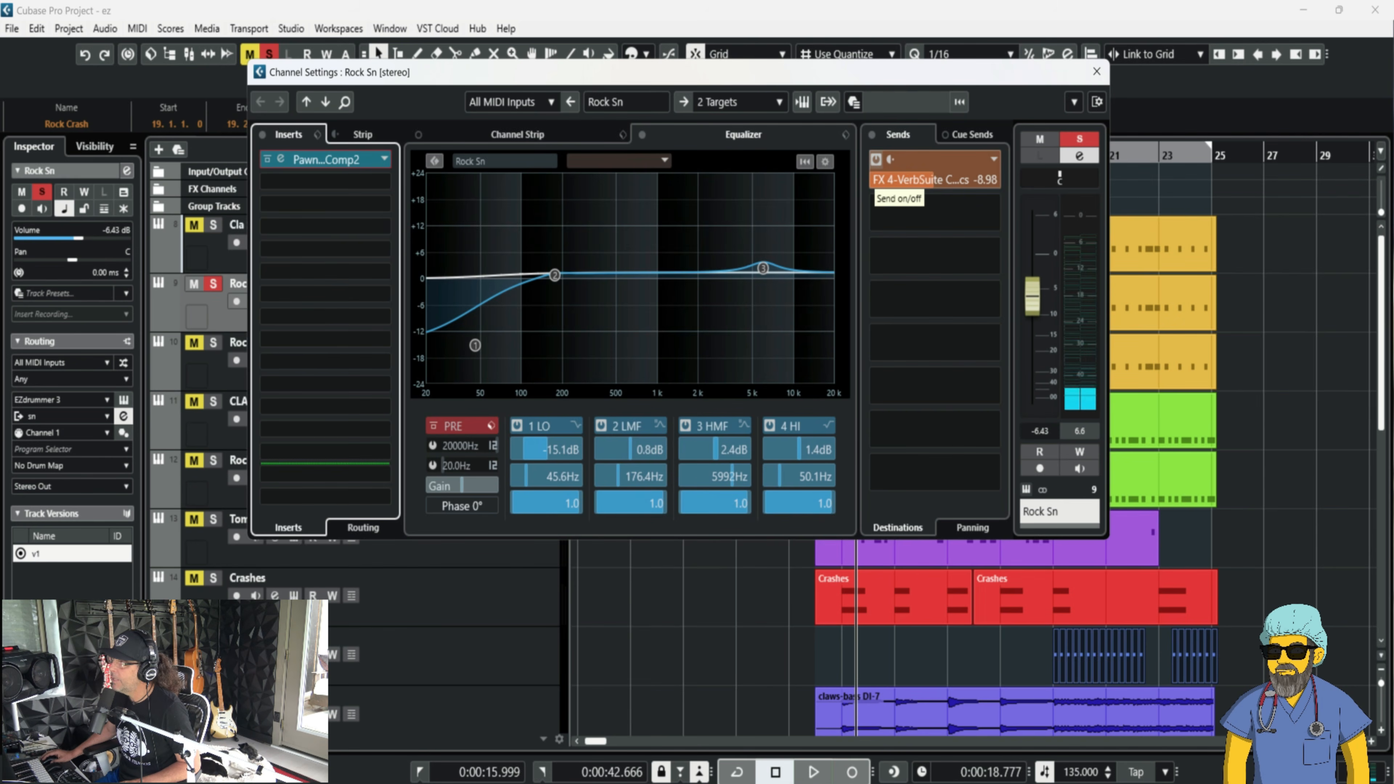
Audition Rock Sn with its FX 4-VerbSuite Classics send turned off, and turn the send back on.
click(876, 160)
key(space)
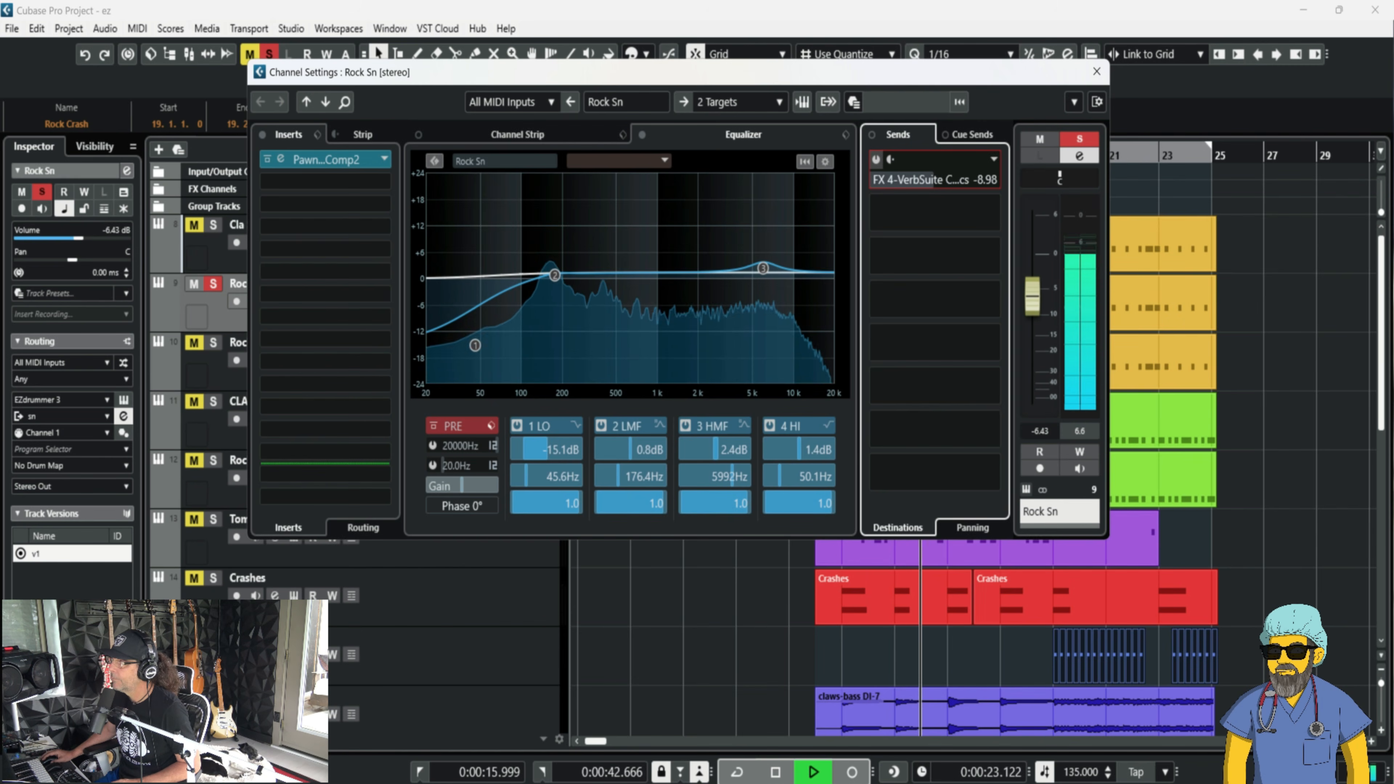
key(space)
click(876, 160)
Inspect the ValhallaVintageVerb effect behind Rock Sn's FX 4 send, and close both the effect and the channel settings.
right_click(922, 163)
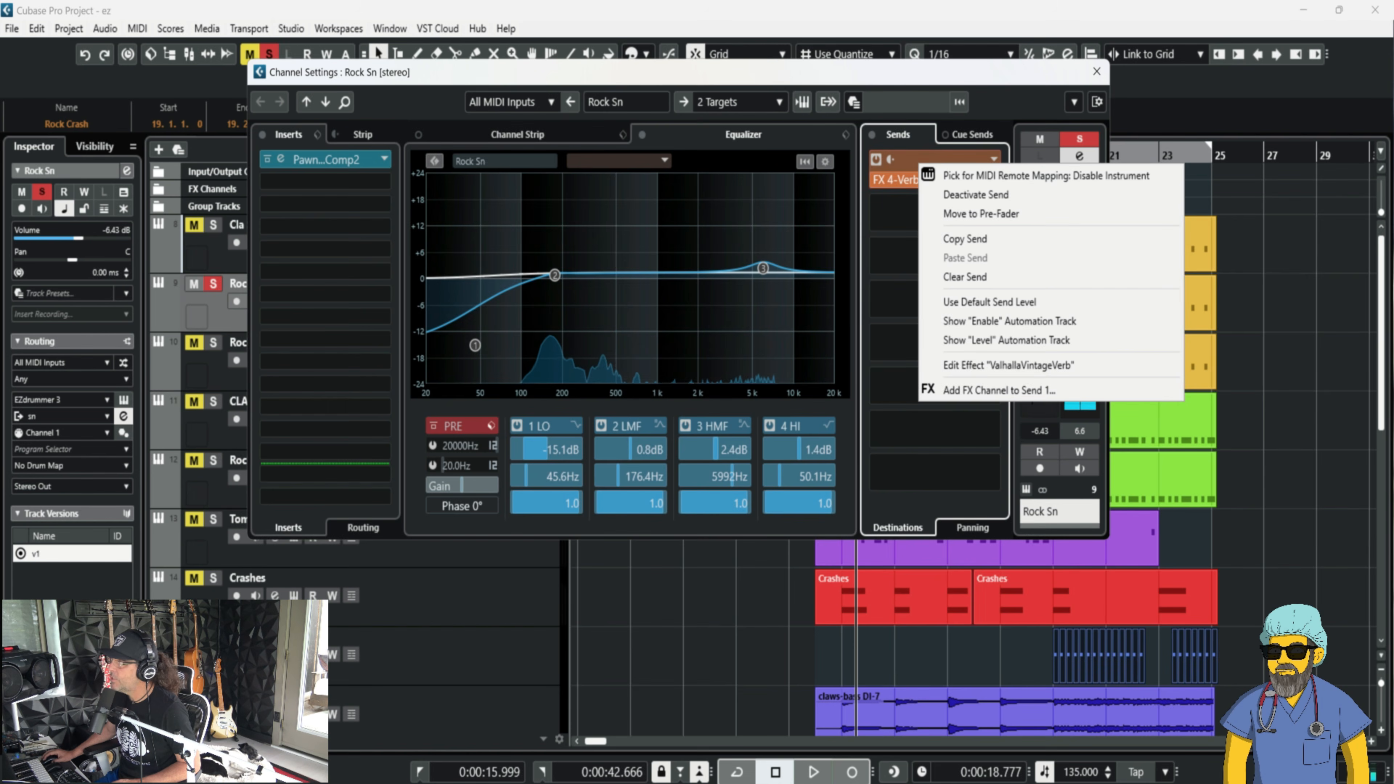
click(1010, 365)
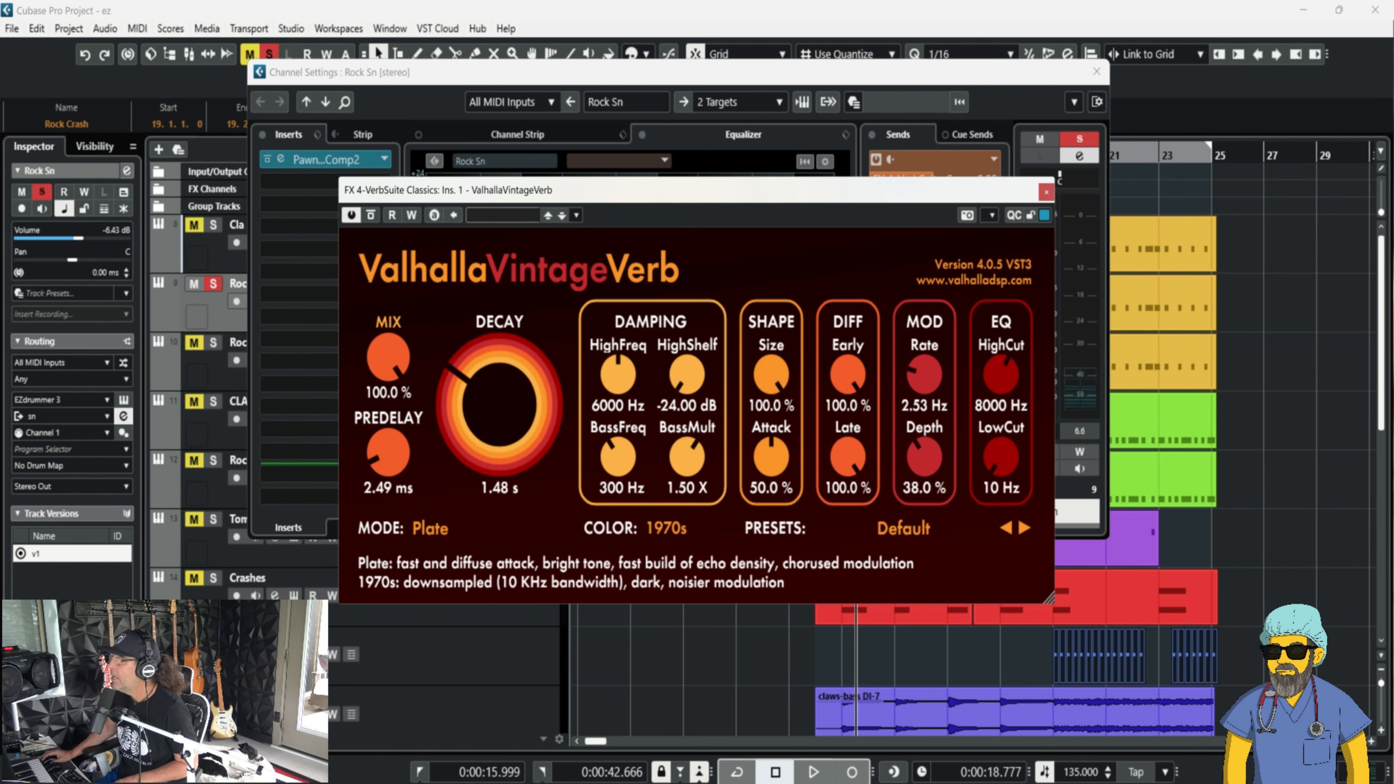
click(1046, 192)
click(1096, 71)
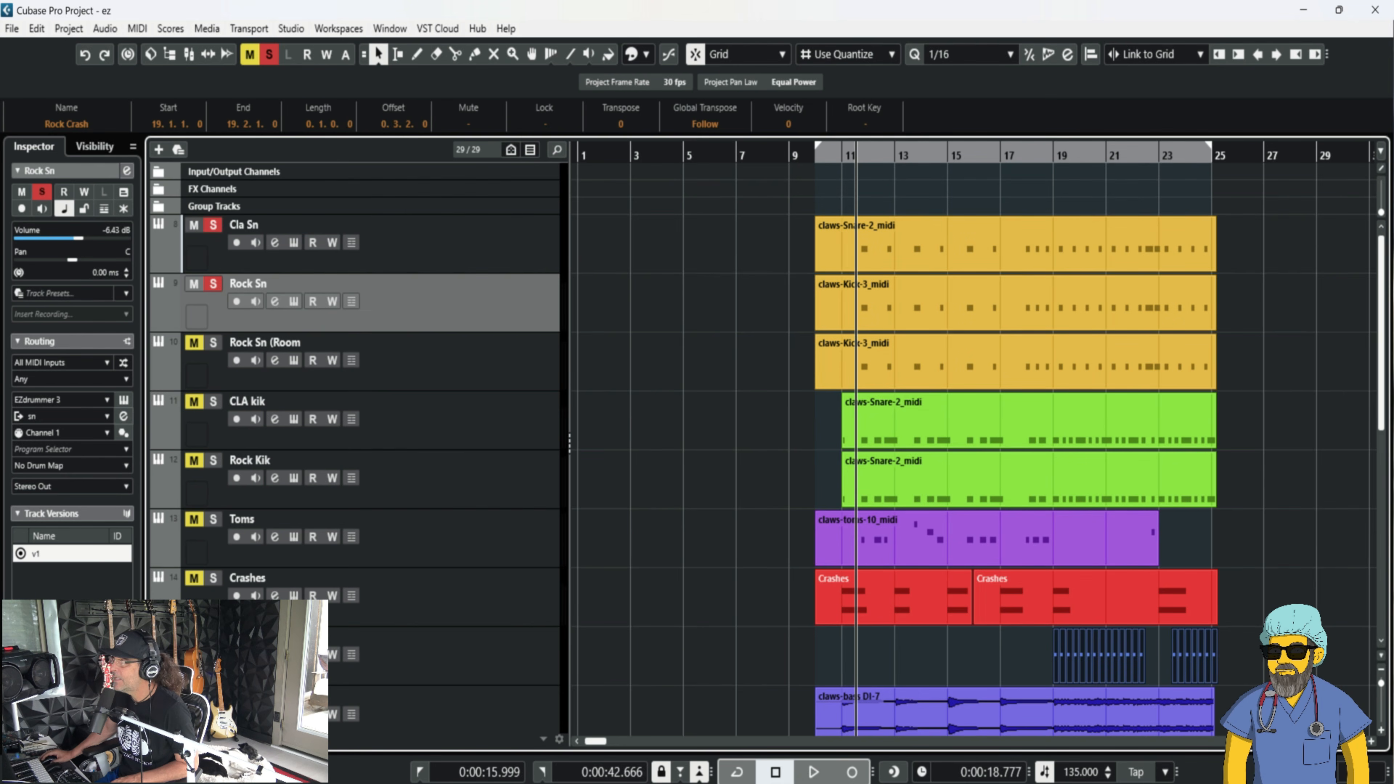
Play Cla Sn and Rock Sn soloed together, stop playback, and clear the solo on both tracks.
key(space)
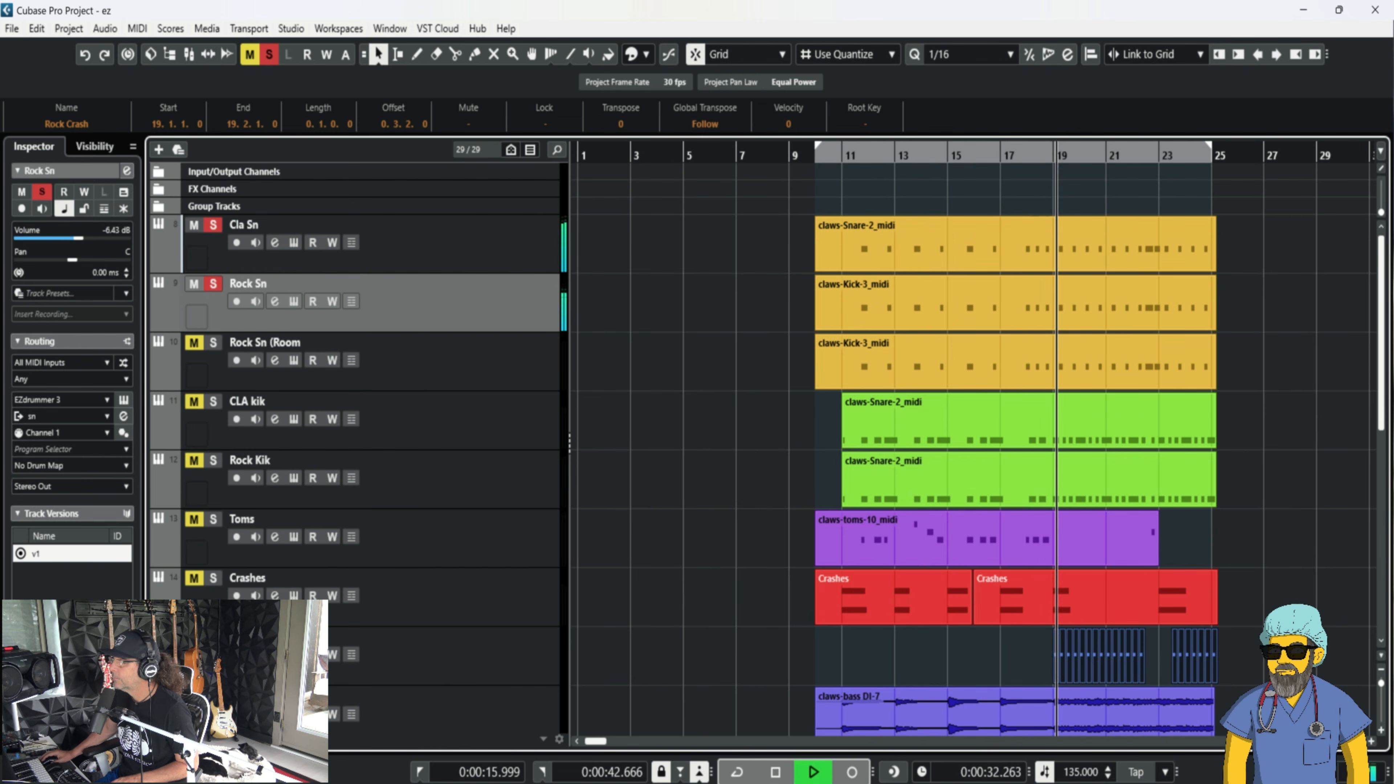
key(space)
click(213, 284)
click(213, 225)
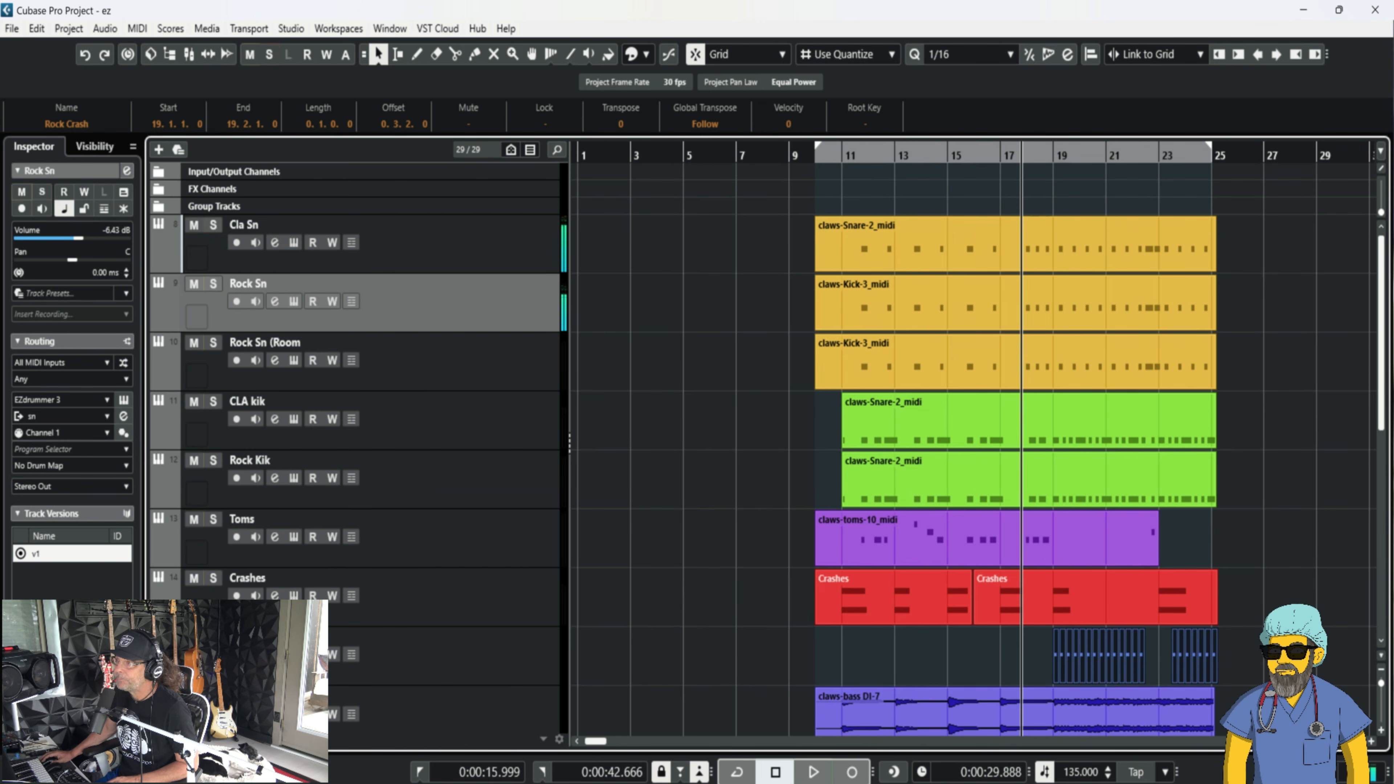
Inspect the drum kit view and mixer levels in the Rock Sn (Room track's EZdrummer 3 instrument, and close the instrument.
click(265, 342)
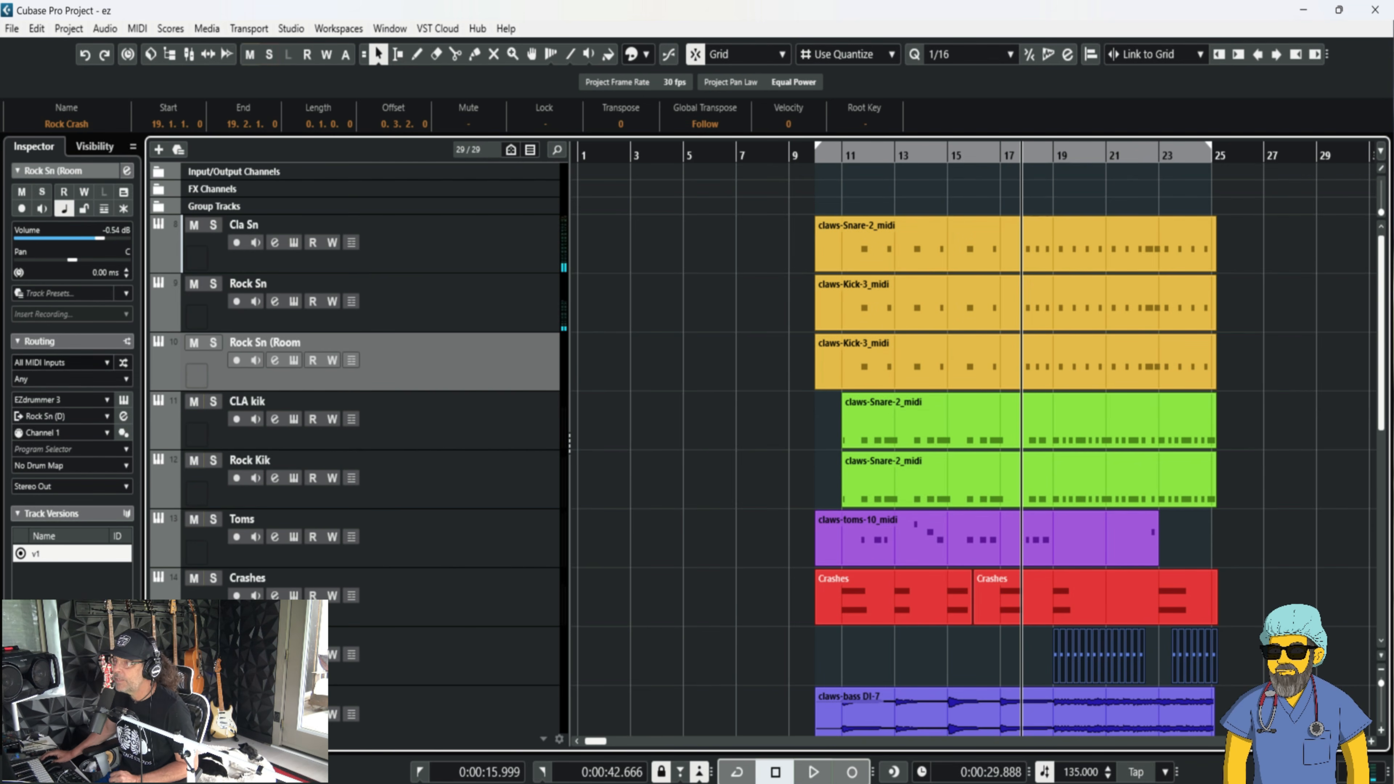
click(124, 401)
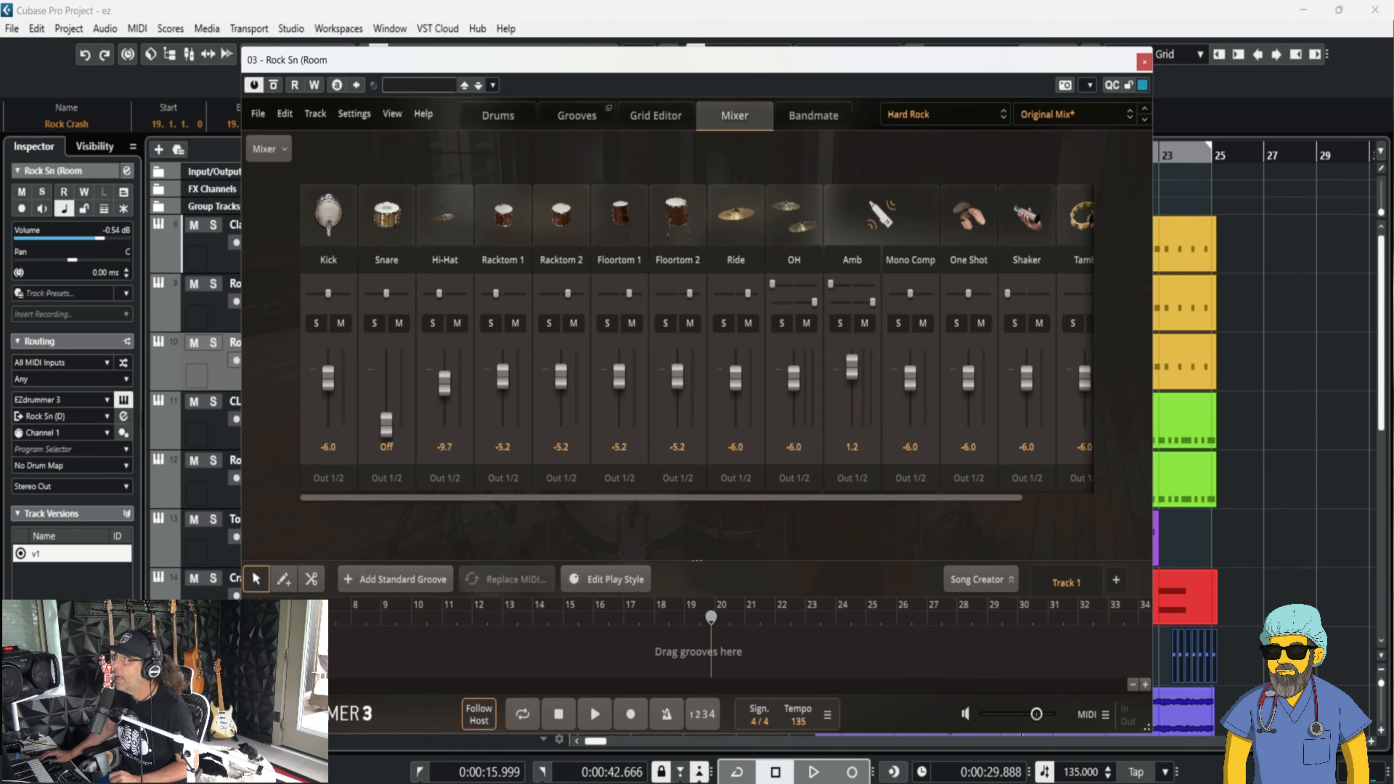
click(498, 116)
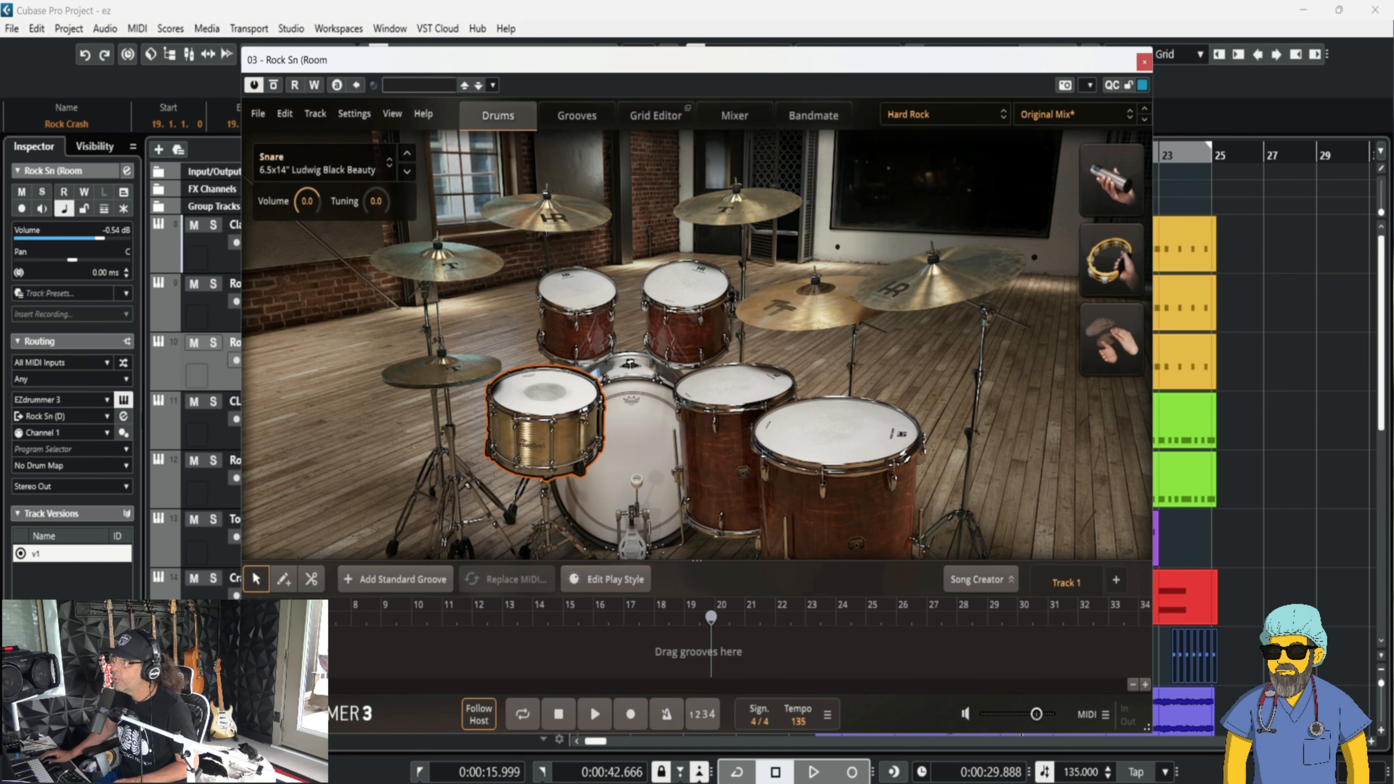
click(734, 116)
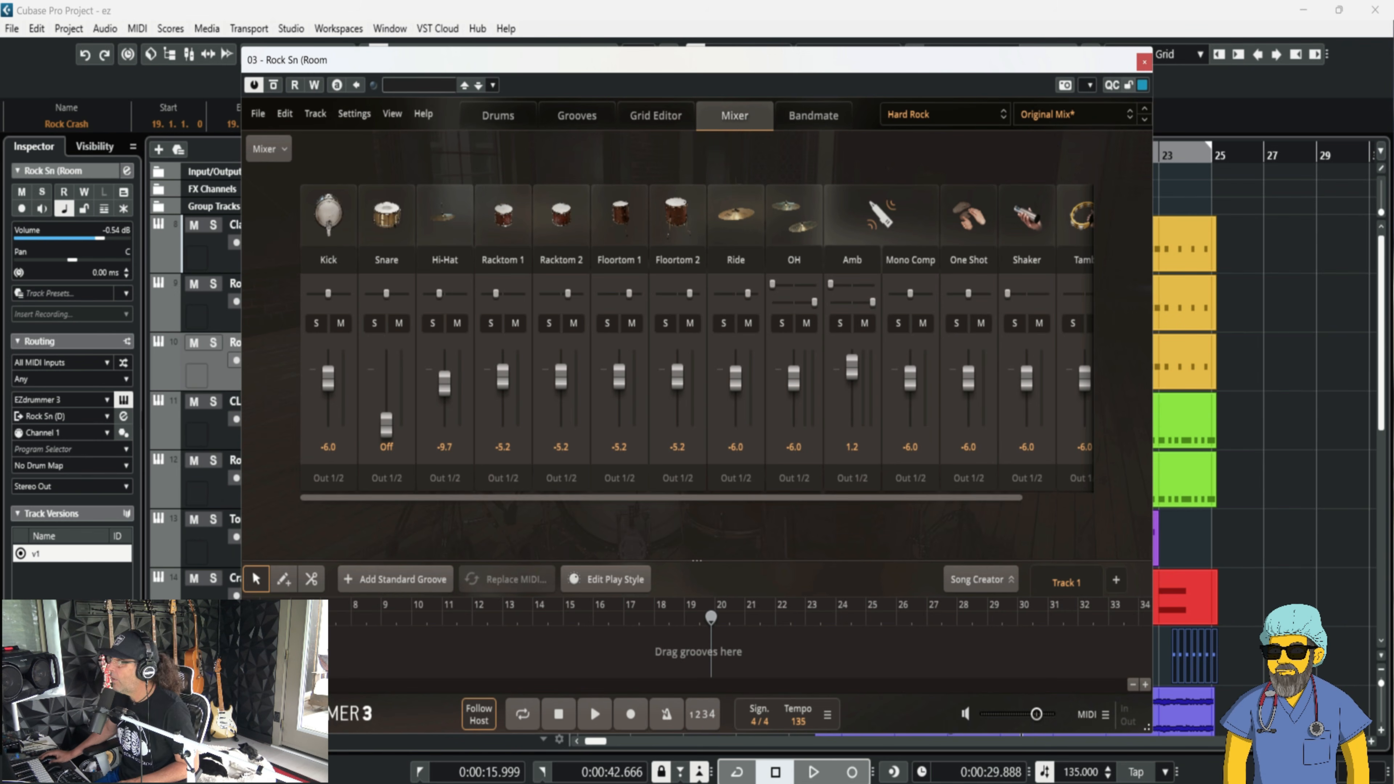
click(1144, 61)
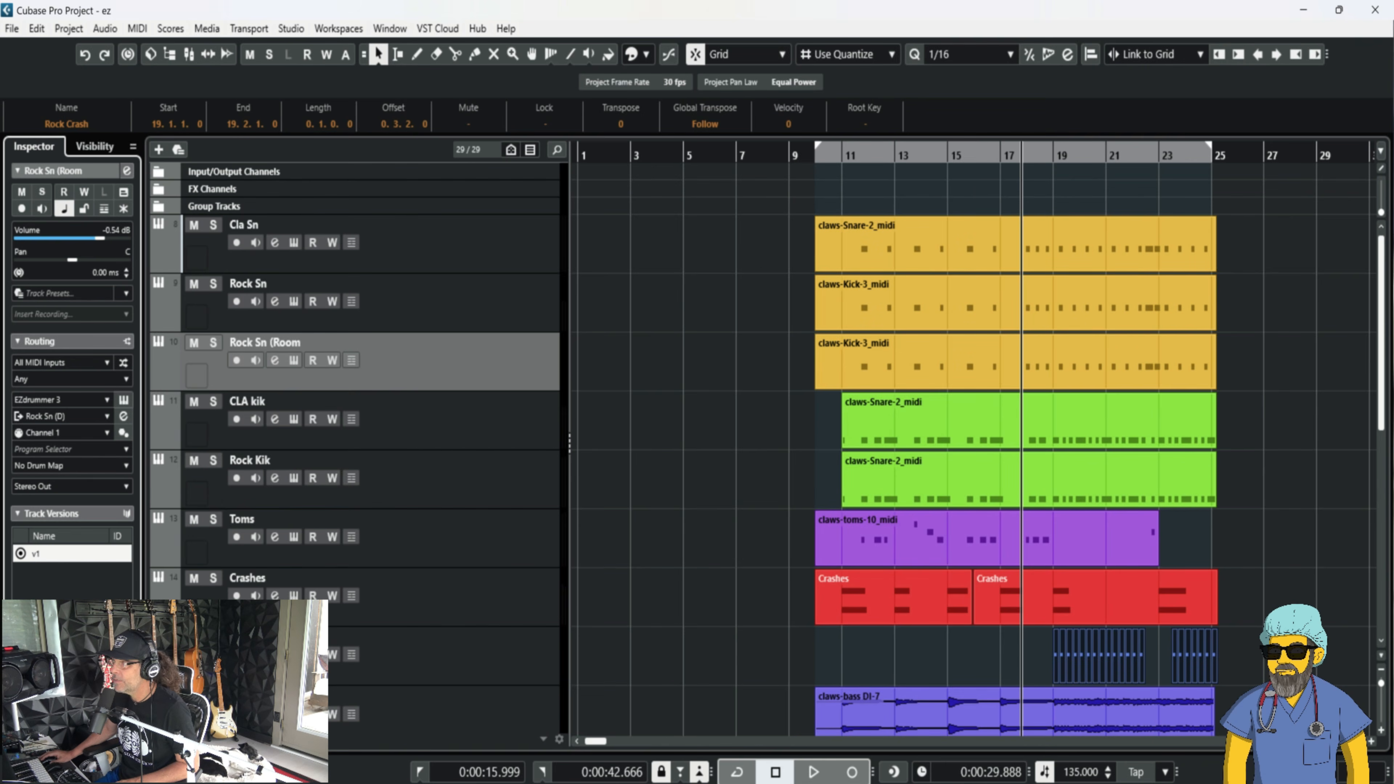
Solo the Rock Sn (Room track, play it, and open its channel settings.
click(213, 342)
key(space)
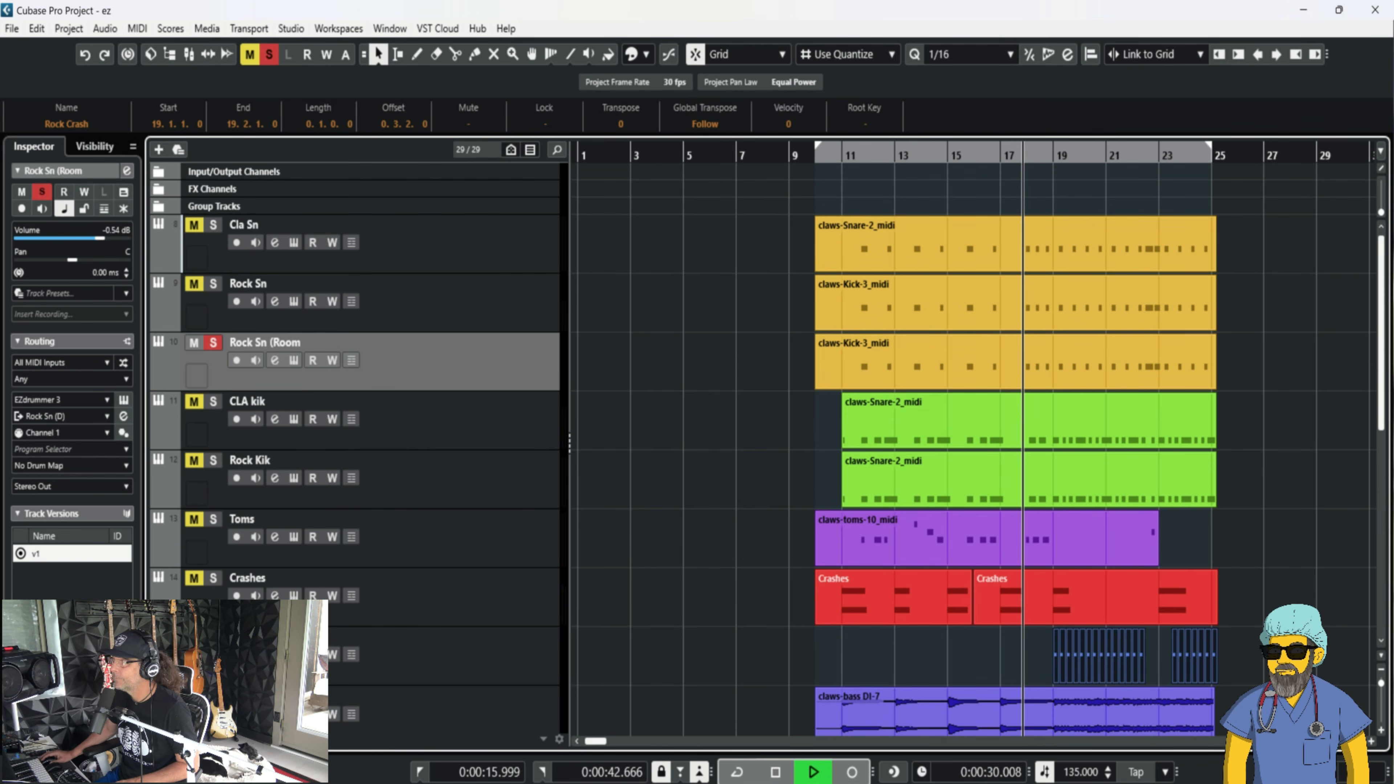
click(275, 360)
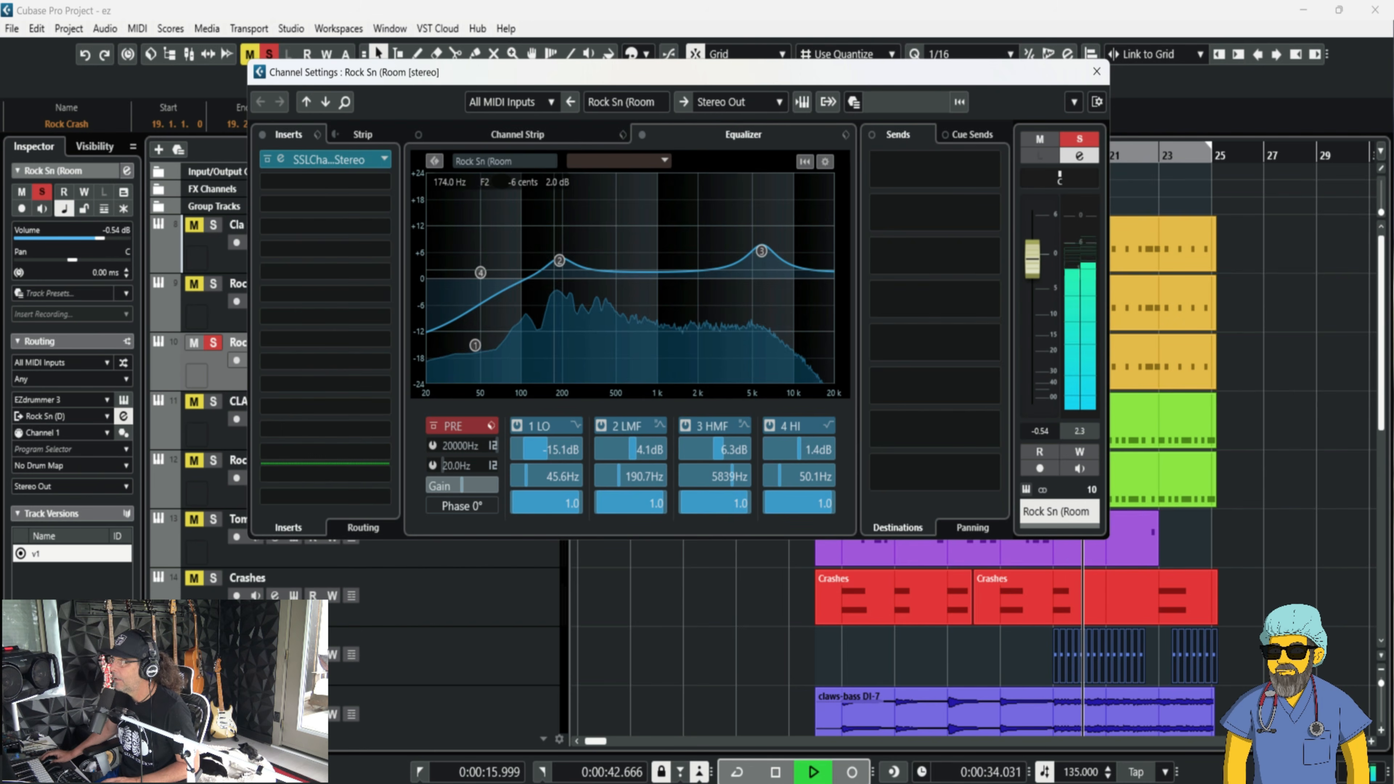
key(space)
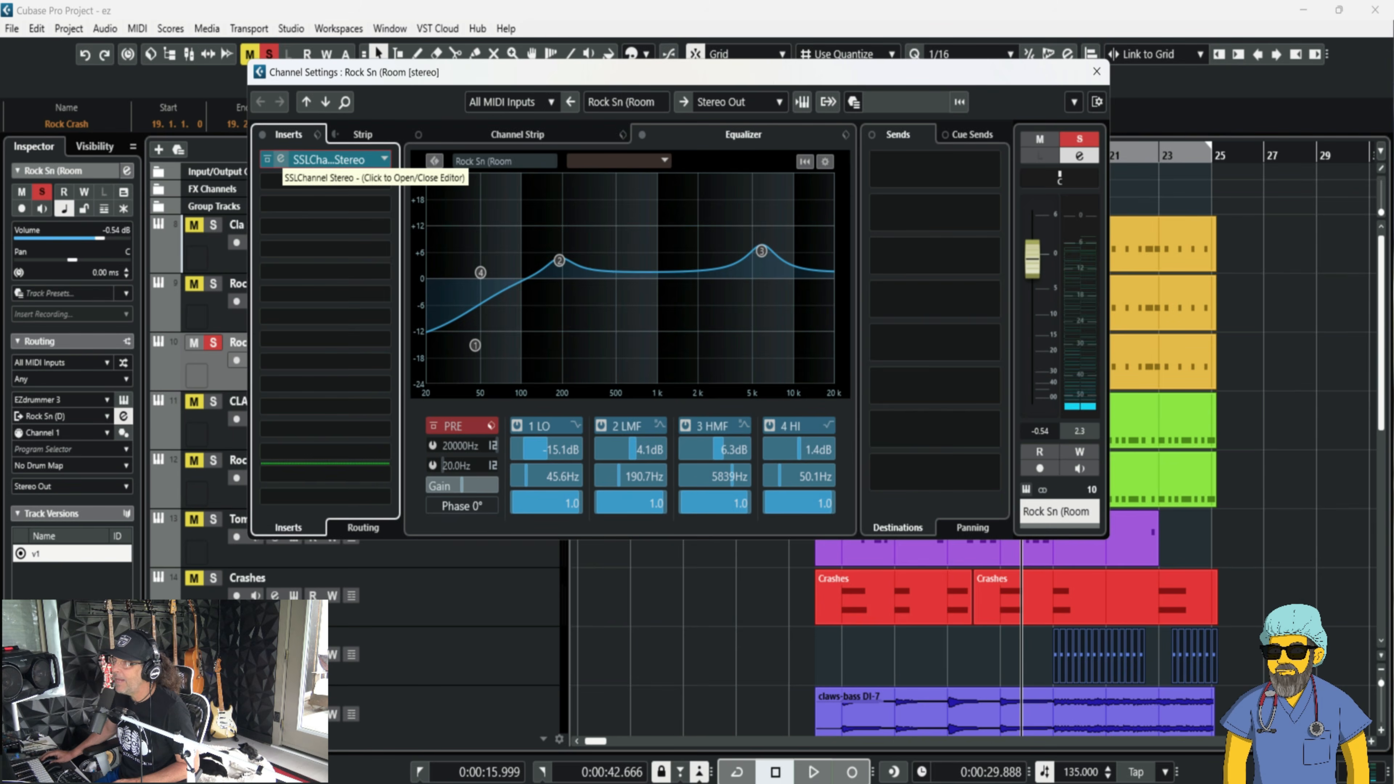
Open Rock Sn (Room's SSLChannel Stereo insert, choose the CLA Room2 preset under Chris Lord Alge, and close the plug-in.
click(281, 159)
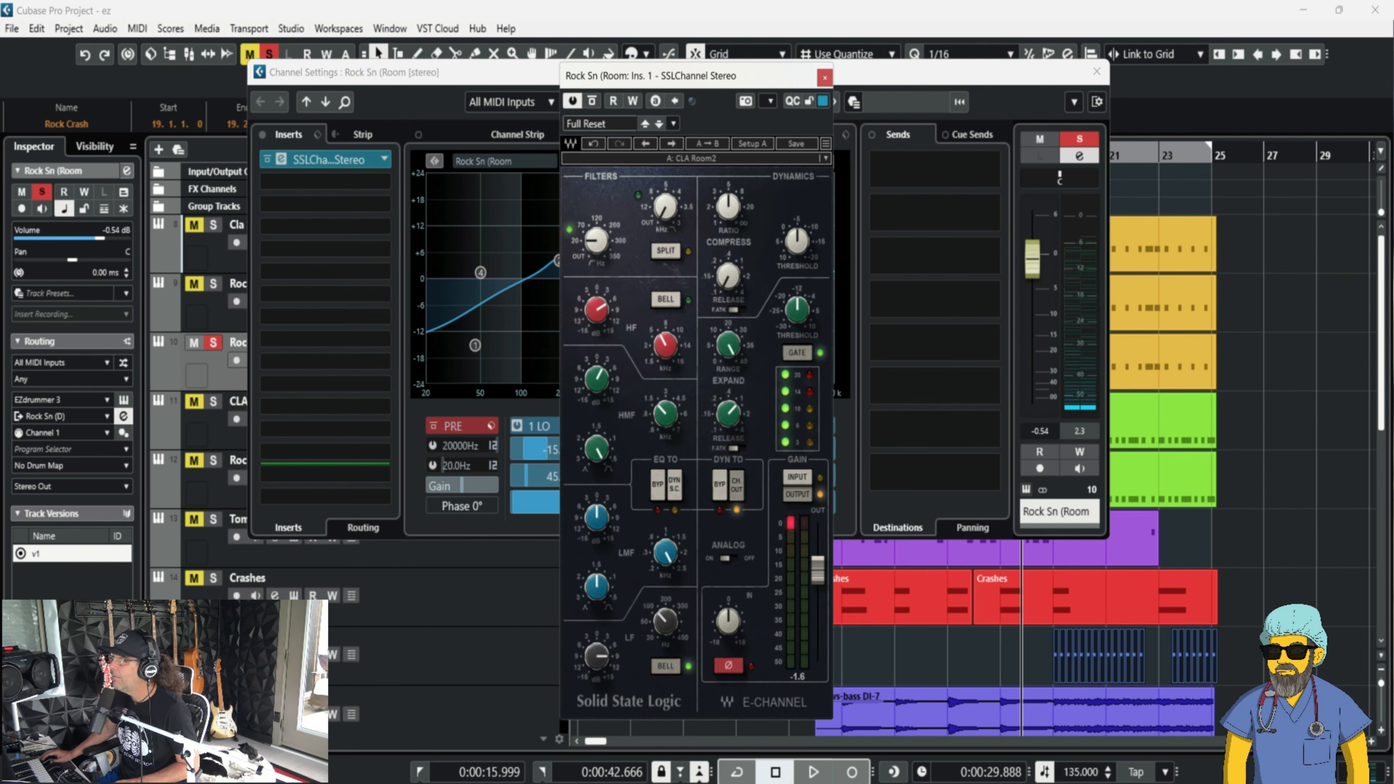
click(826, 159)
mouse_move(812, 573)
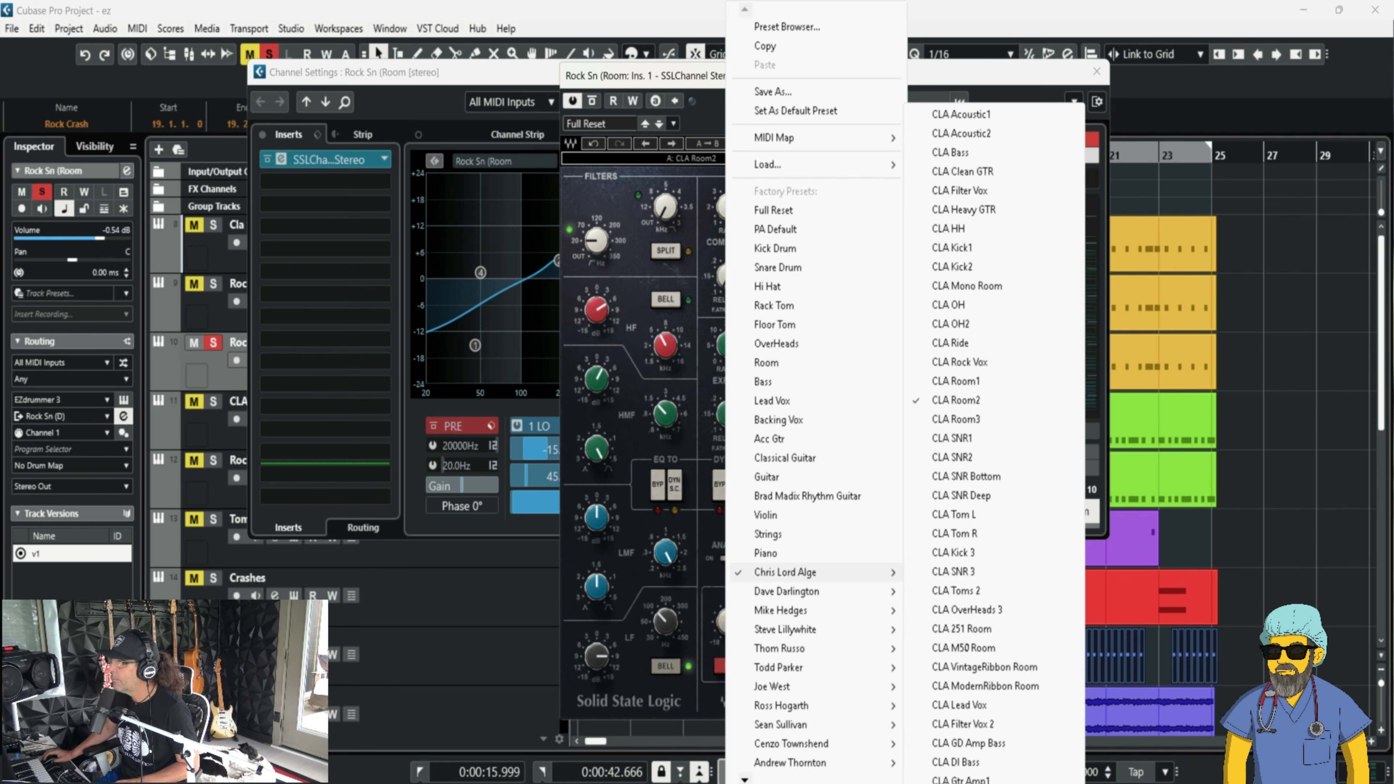
click(955, 401)
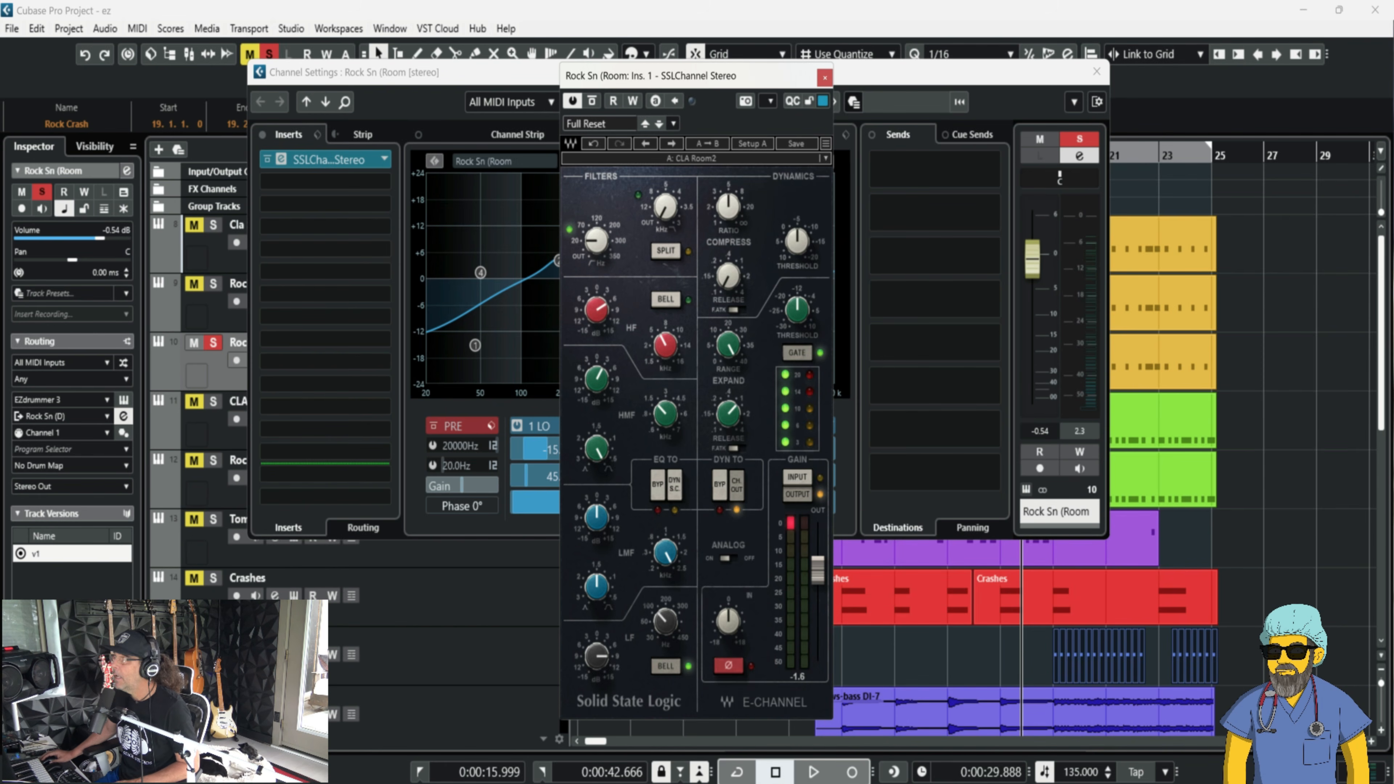
click(824, 77)
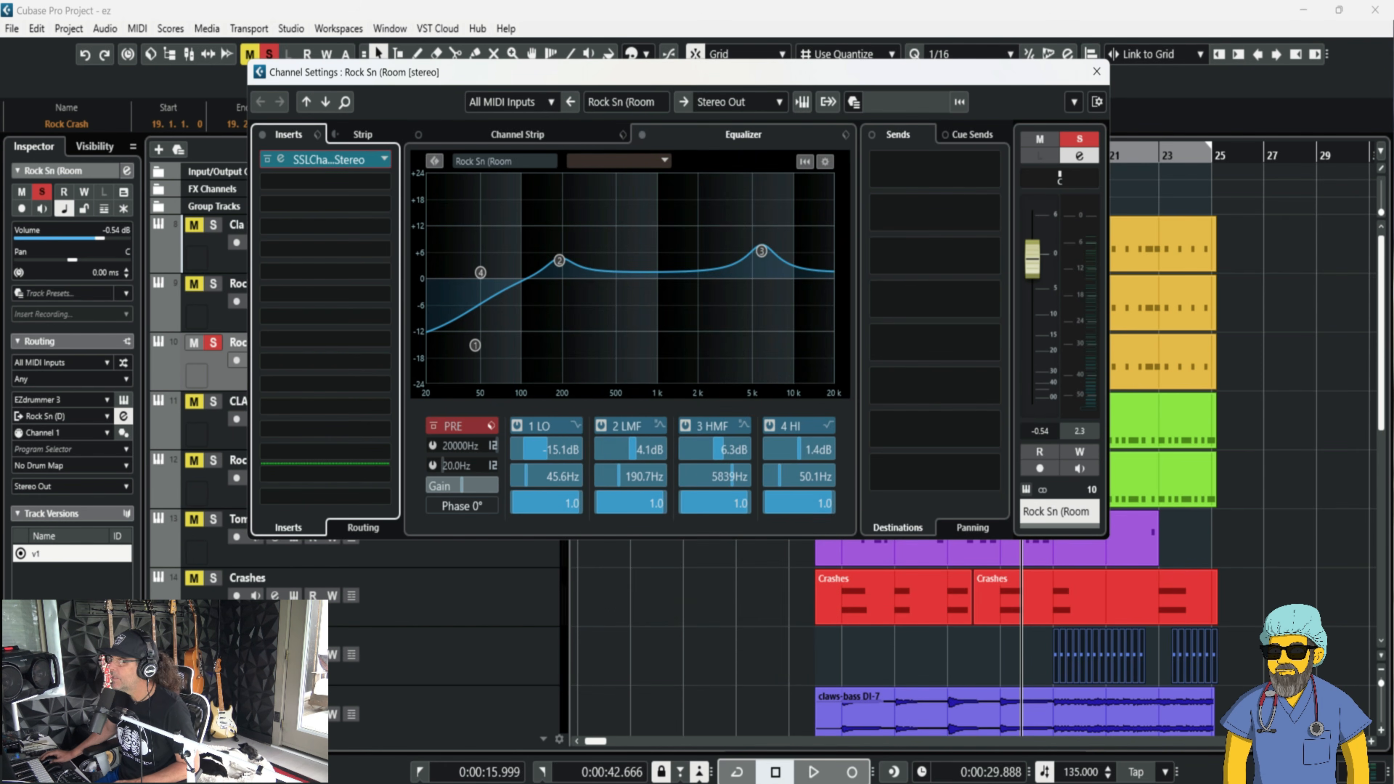
Compare the Rock Sn (Room sound with SSLChannel Stereo bypassed and active during playback, leaving the insert active.
key(space)
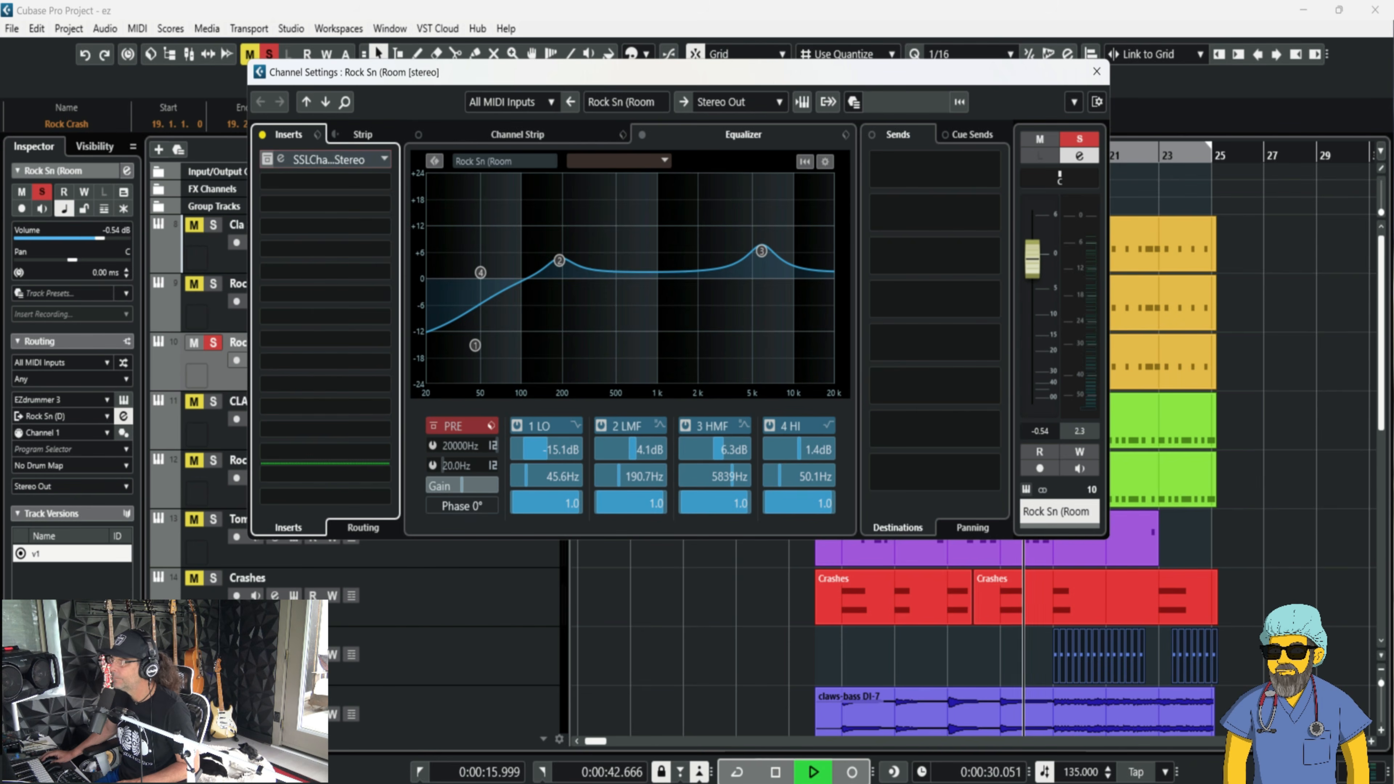
click(267, 159)
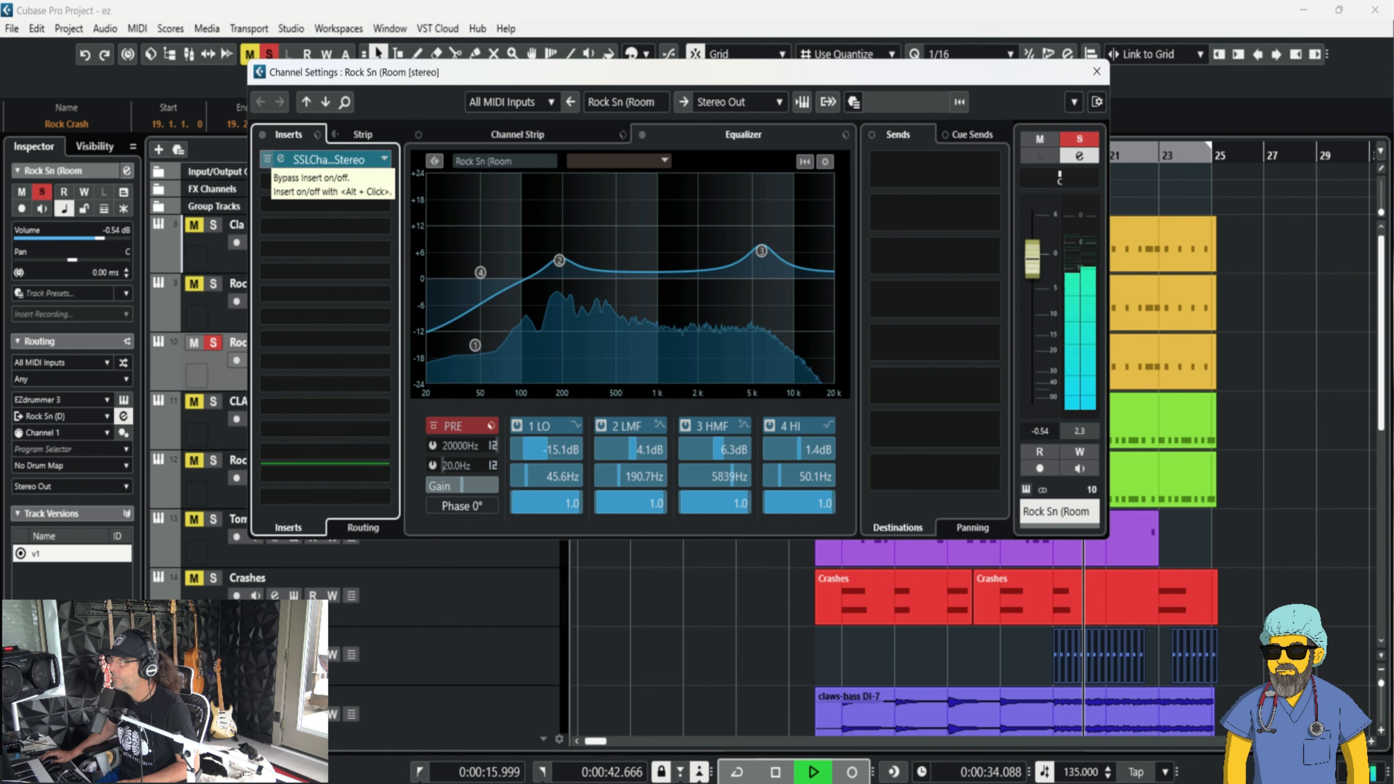
key(space)
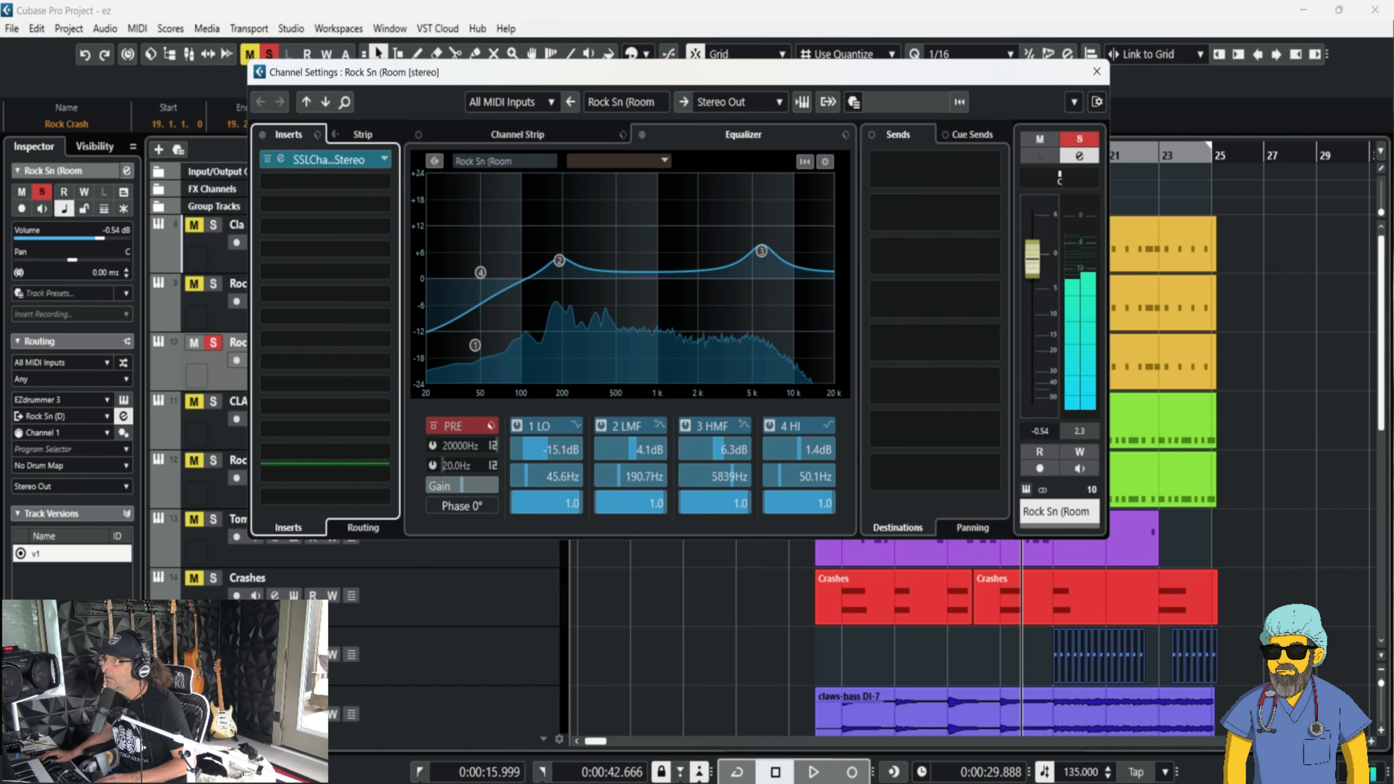
Leave the channel settings, turn on cycle playback, and place the playback cursor at bar 11.
click(681, 637)
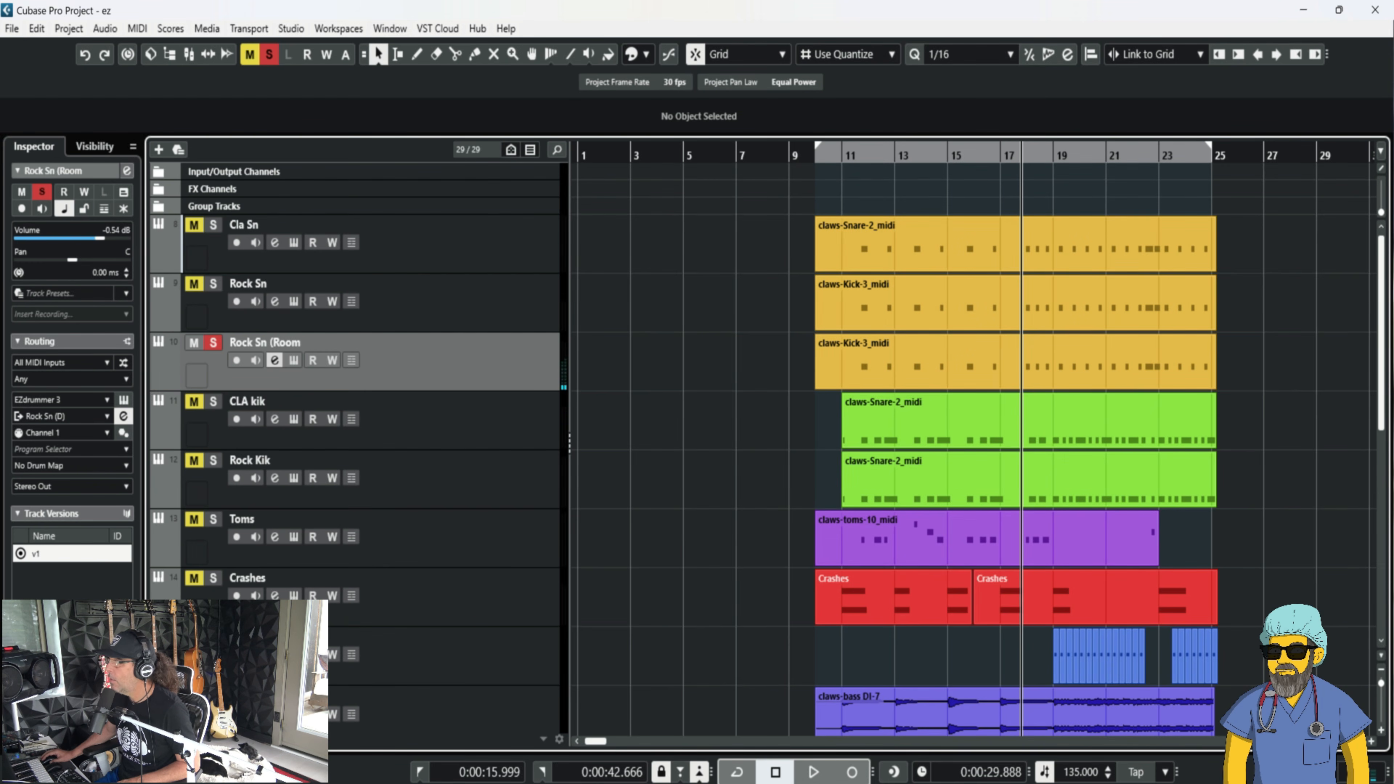
key(KP_Divide)
click(843, 157)
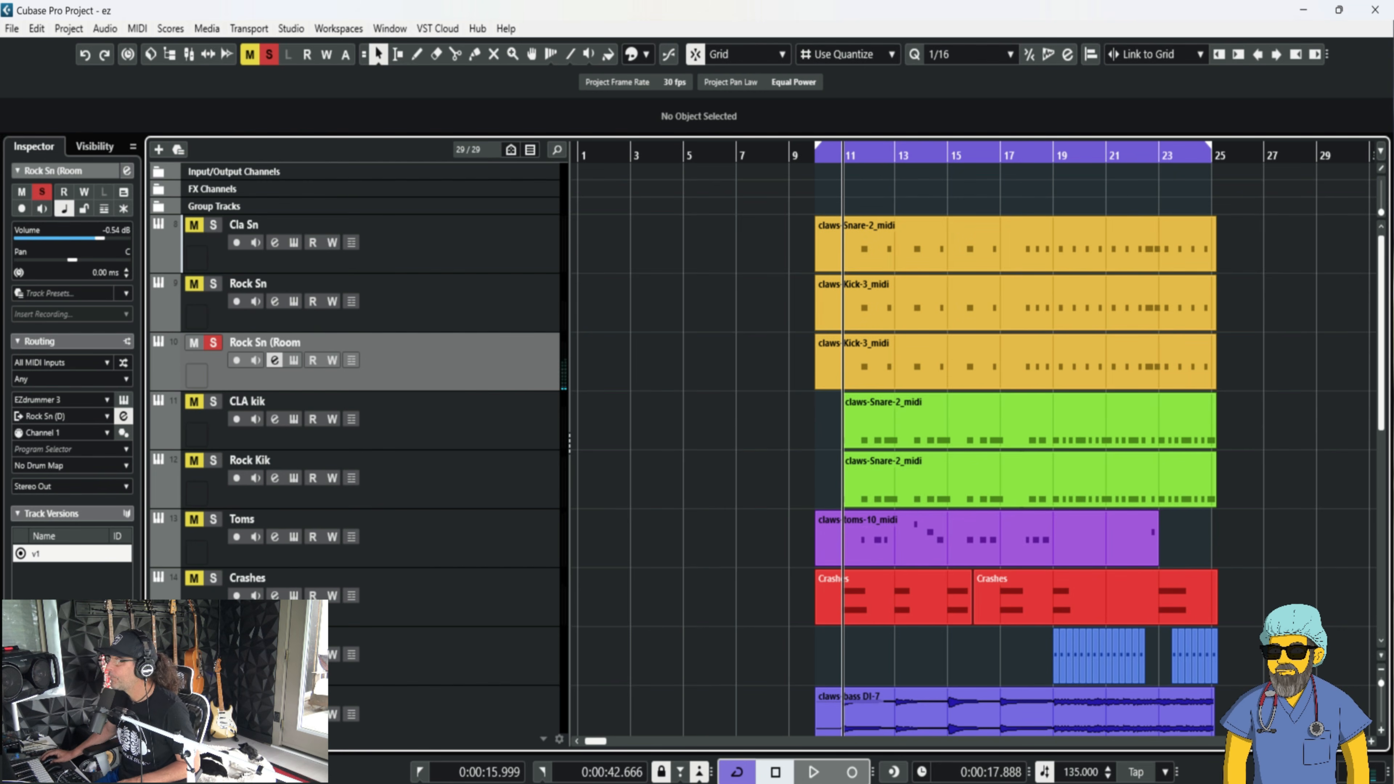
Add Rock Sn to the soloed Cla Sn and Rock Sn (Room tracks, and play all three snare layers together.
click(307, 284)
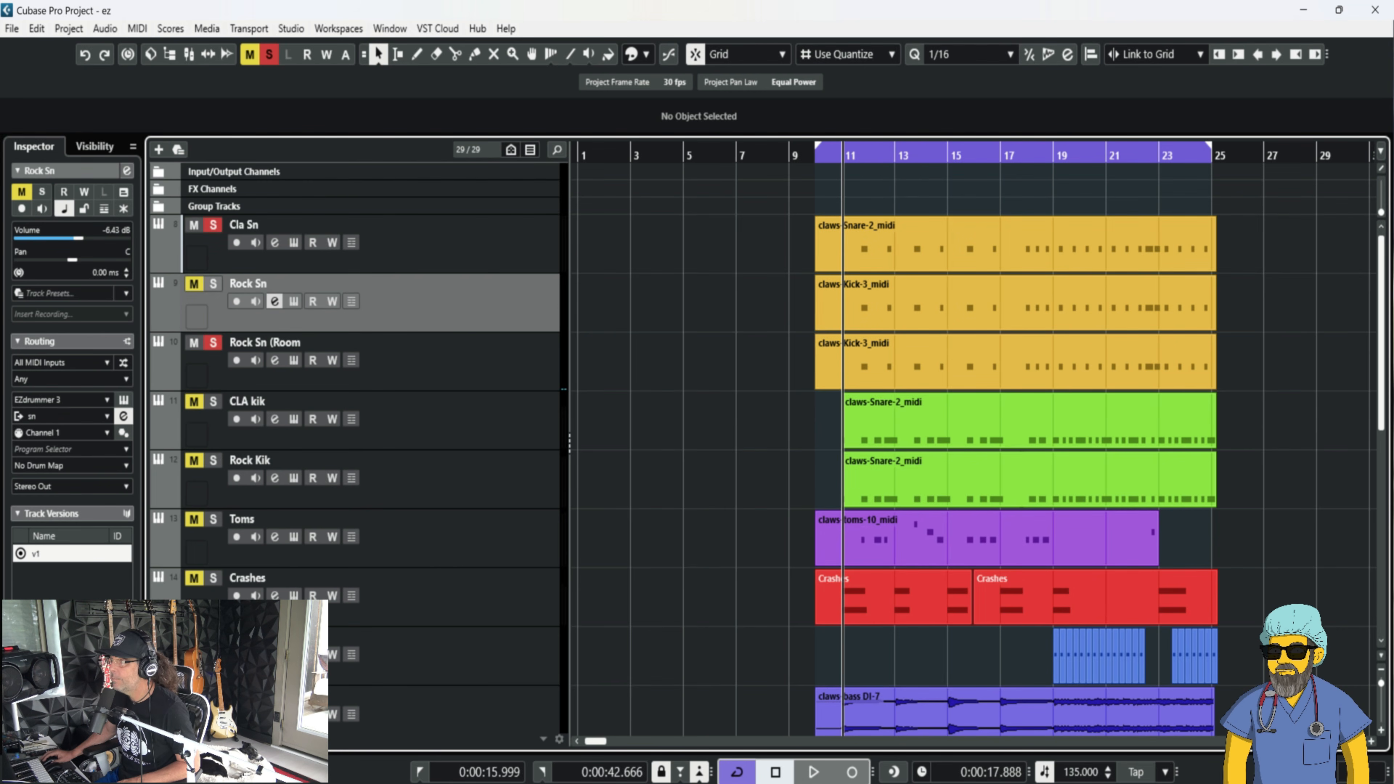
key(s)
key(space)
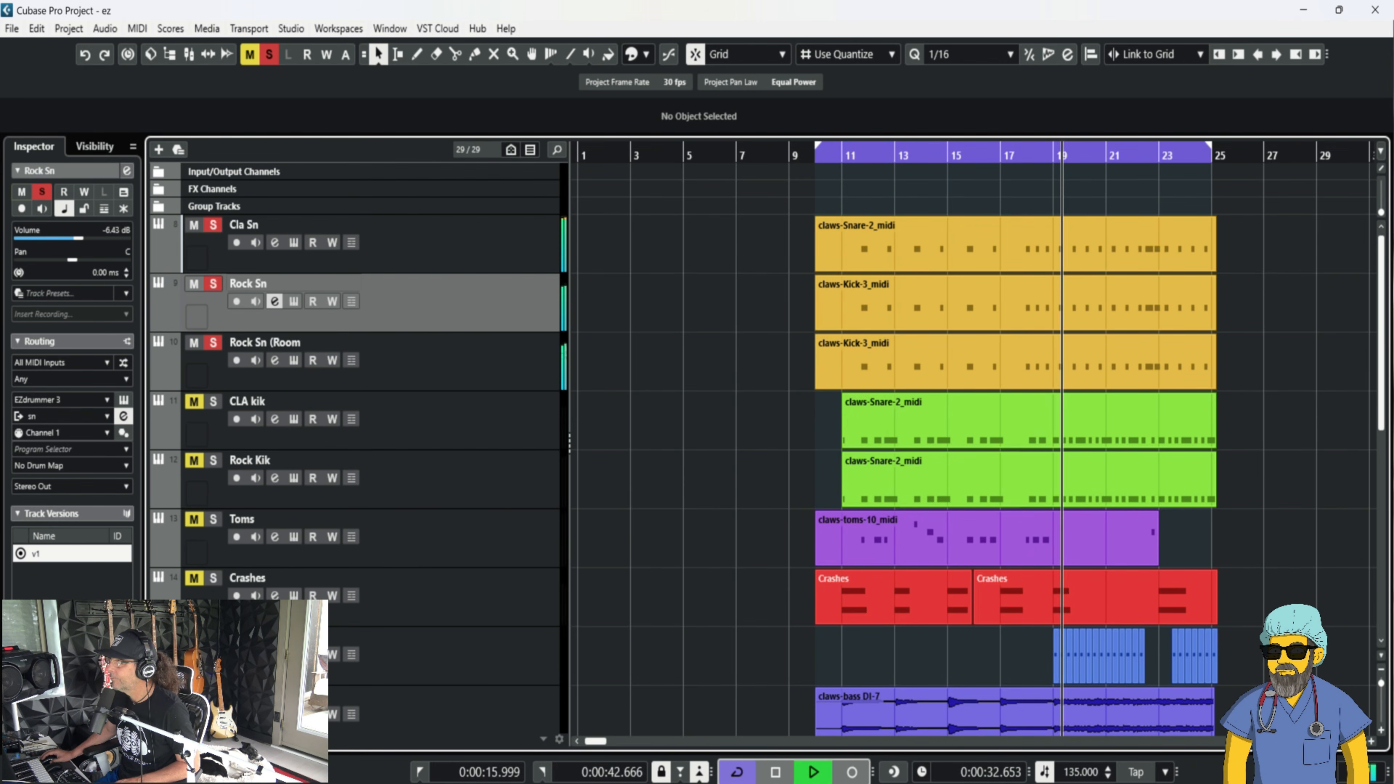
key(space)
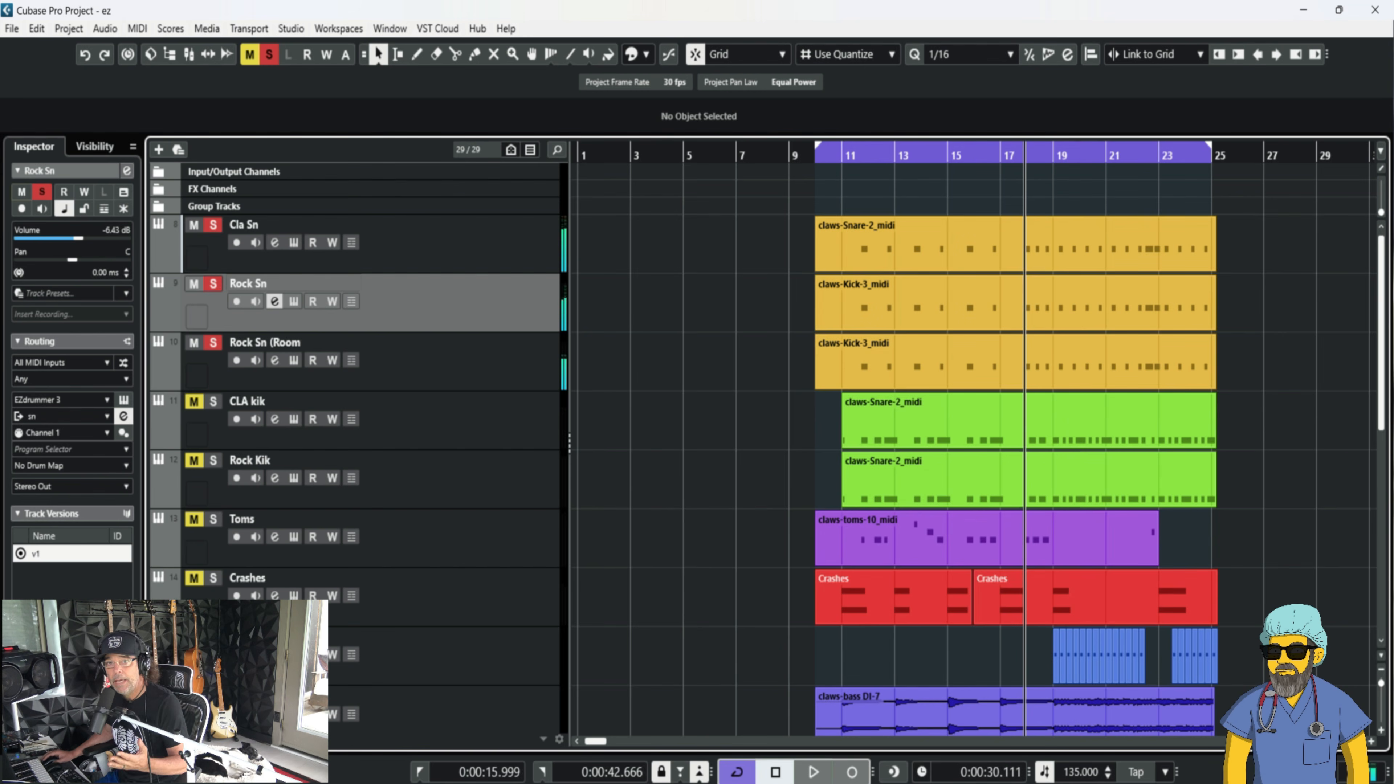
Clear the solo on Cla Sn, Rock Sn and Rock Sn (Room, and solo the CLA kik track.
click(213, 225)
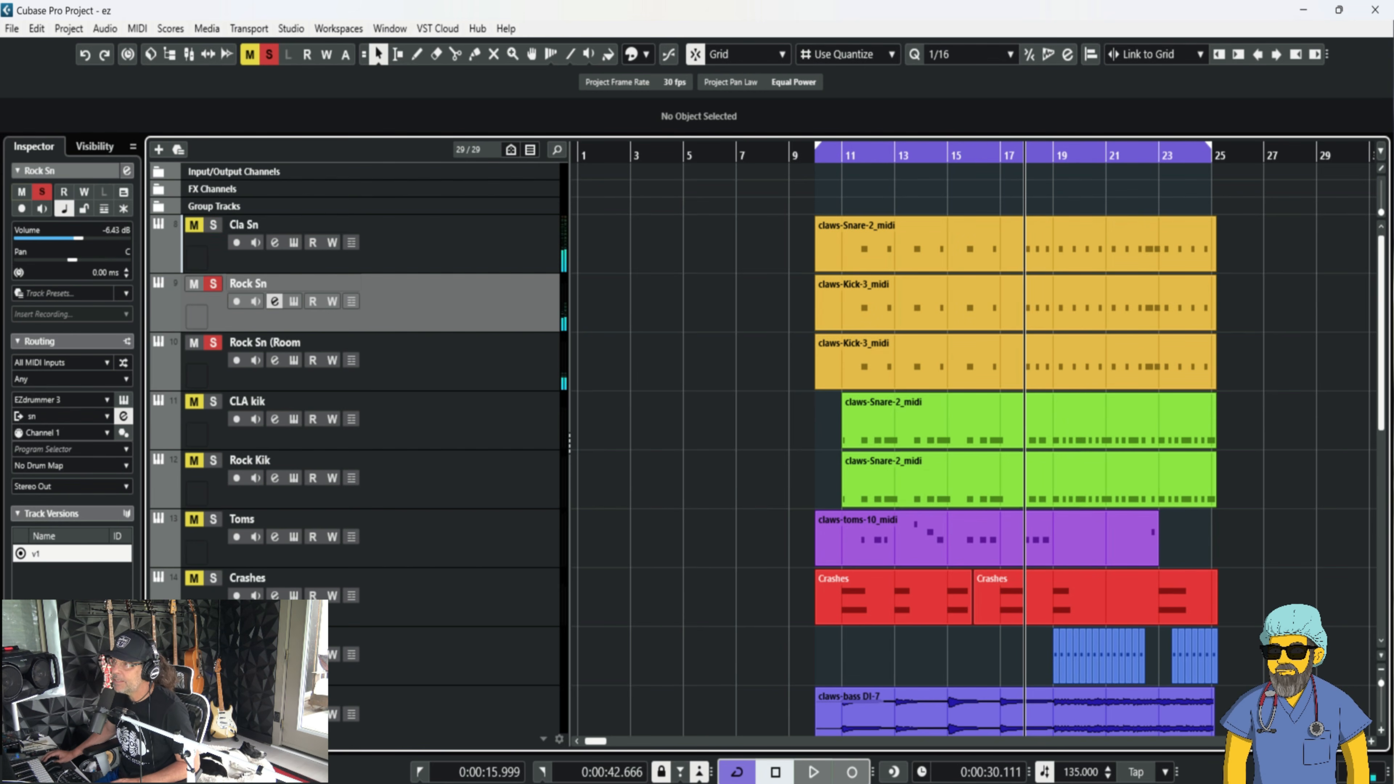
click(213, 283)
click(213, 343)
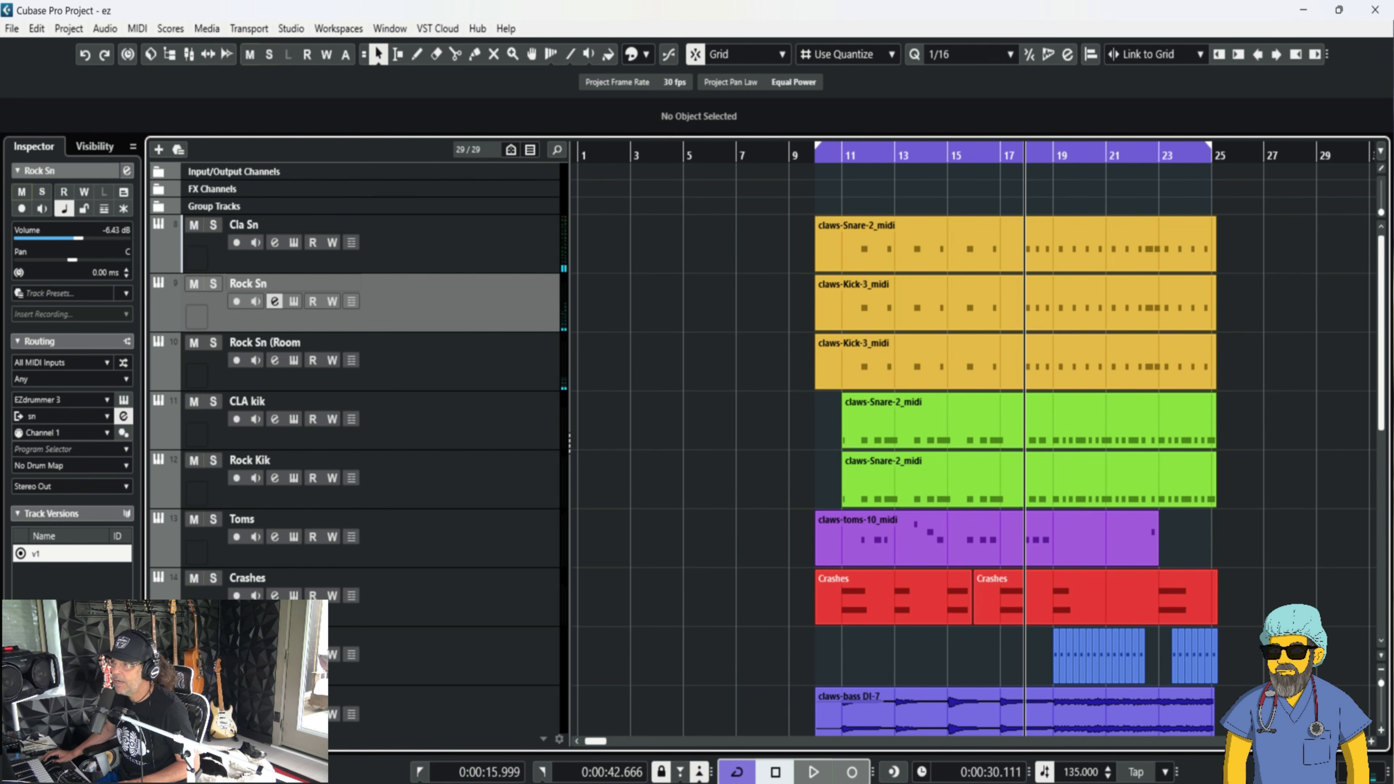
click(247, 402)
click(213, 401)
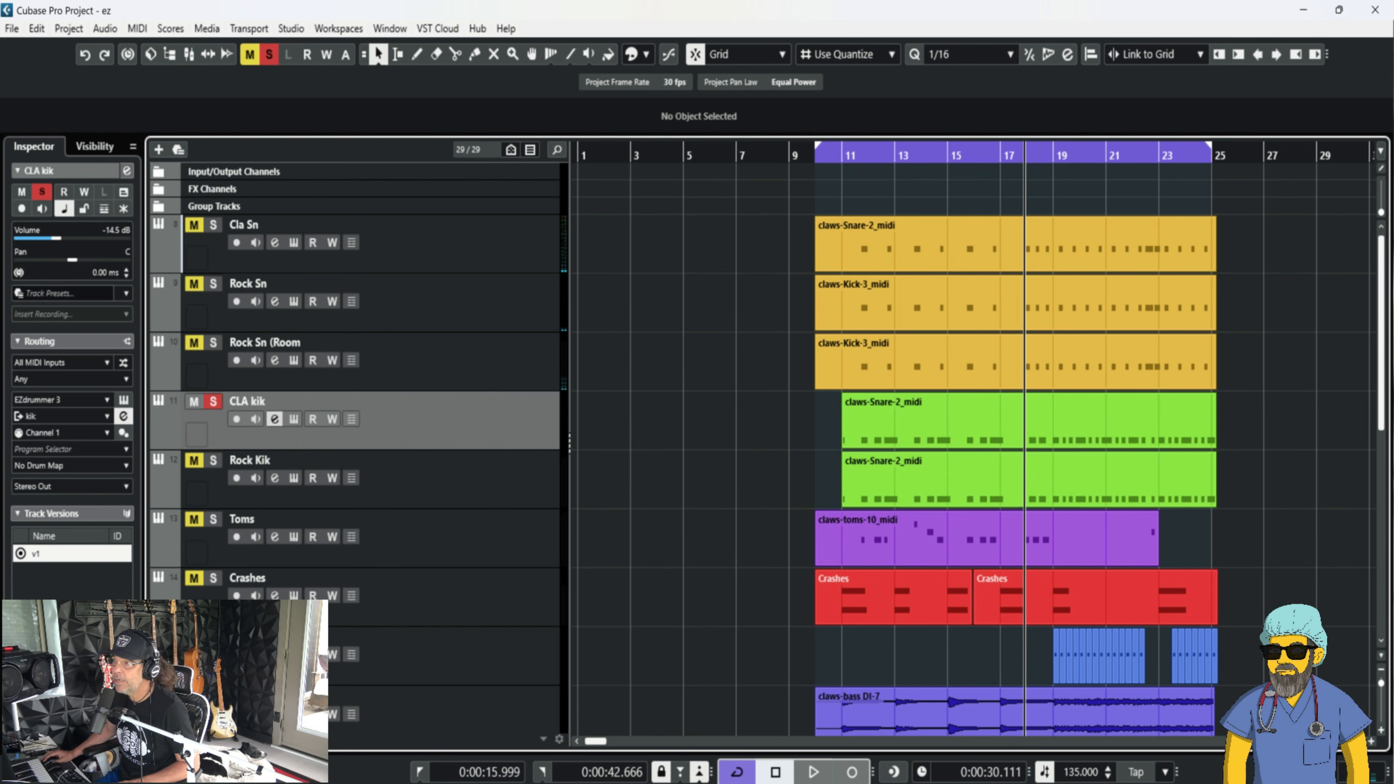
Inspect the EZdrummer 3 kit on the CLA kik track, check the available kick drum models, and close the instrument.
click(123, 400)
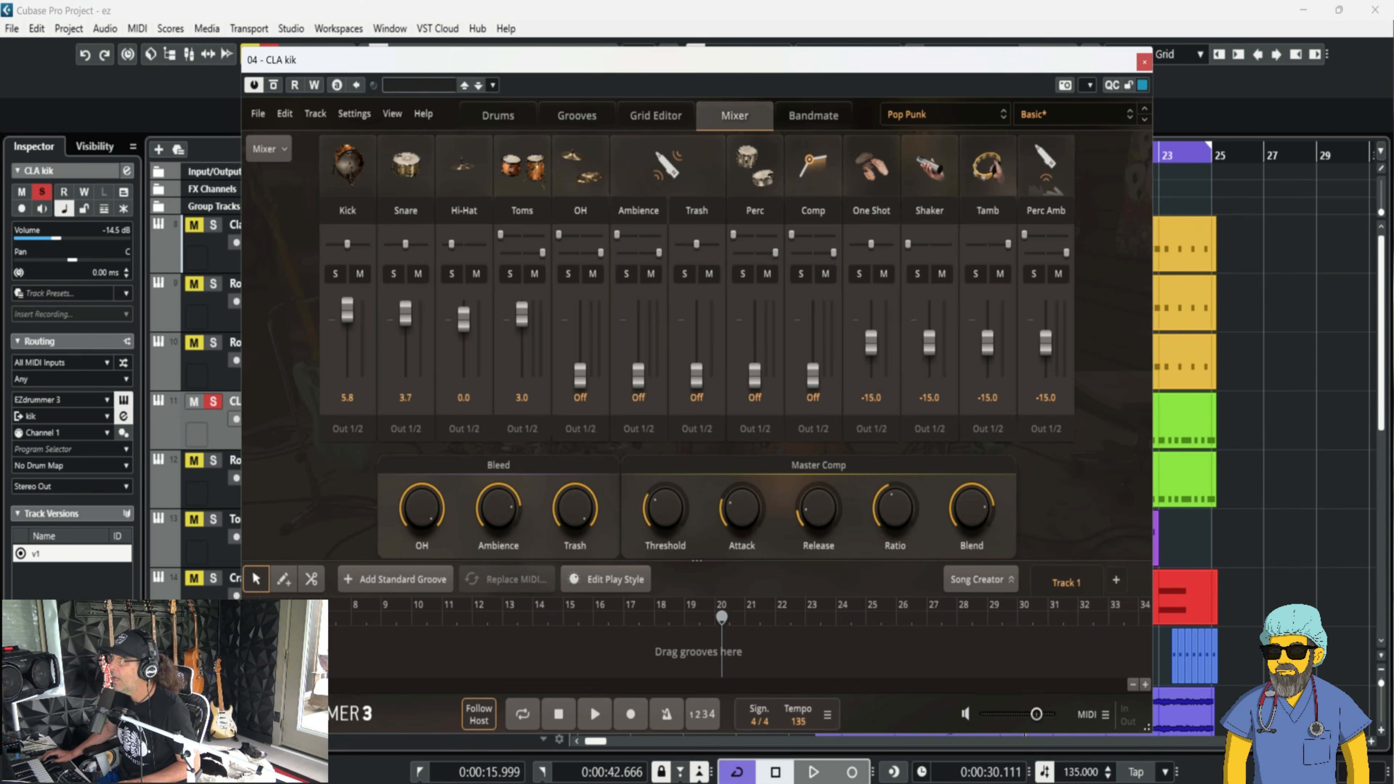
click(498, 115)
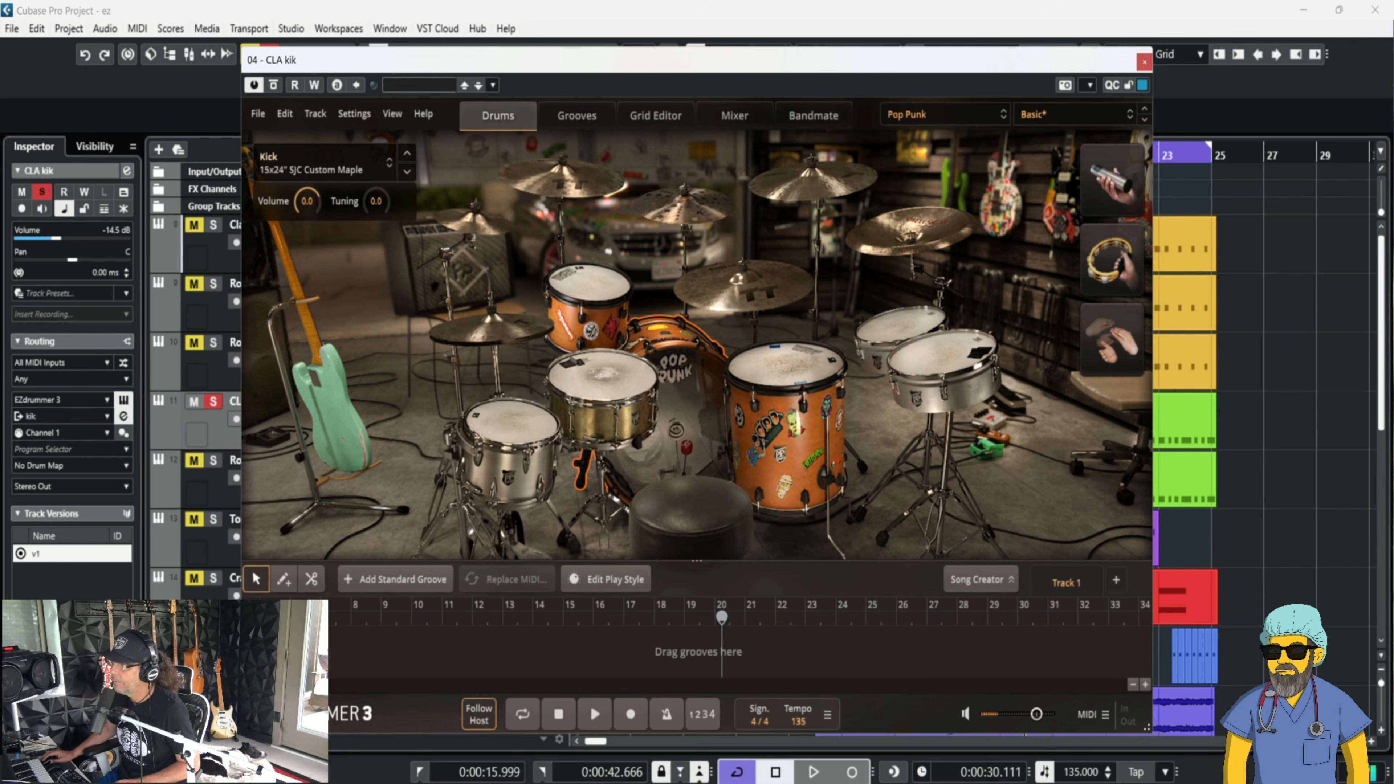
right_click(680, 397)
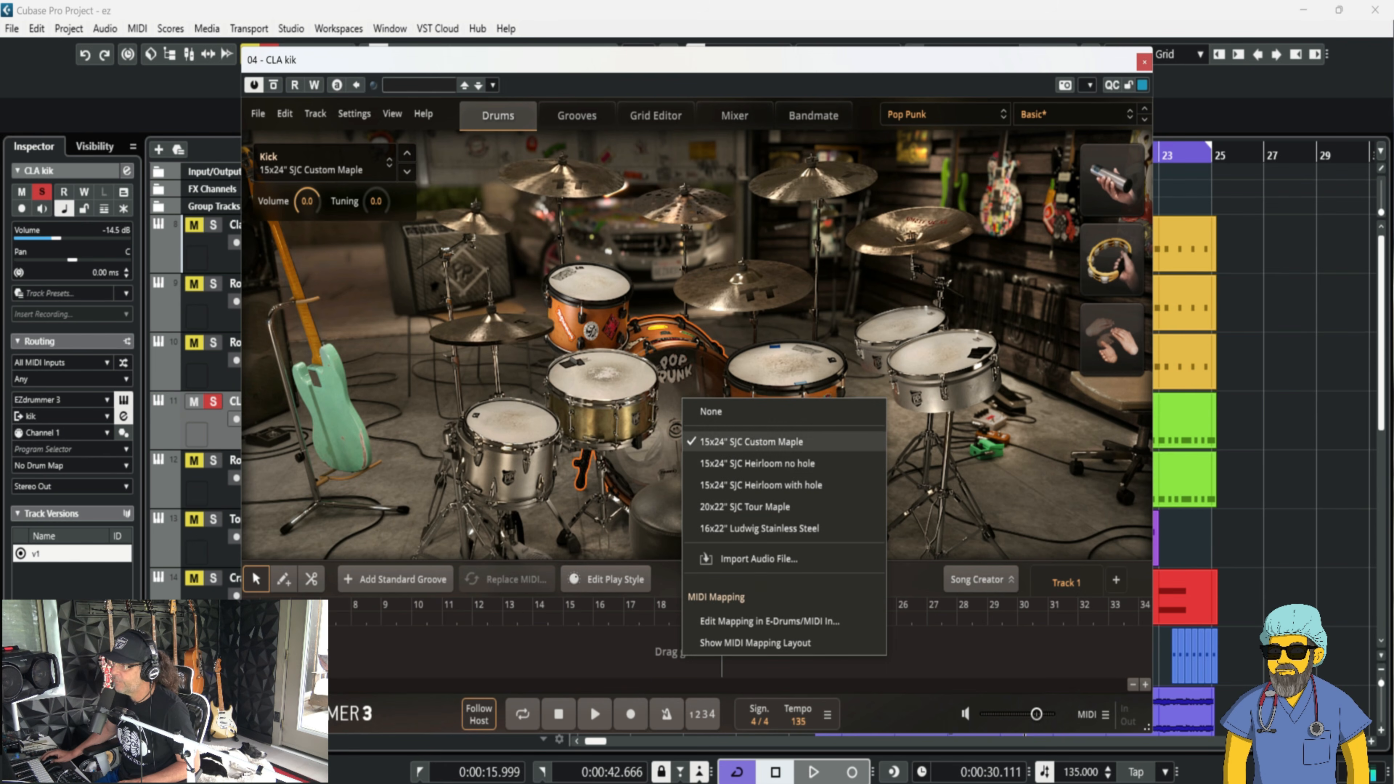
click(673, 419)
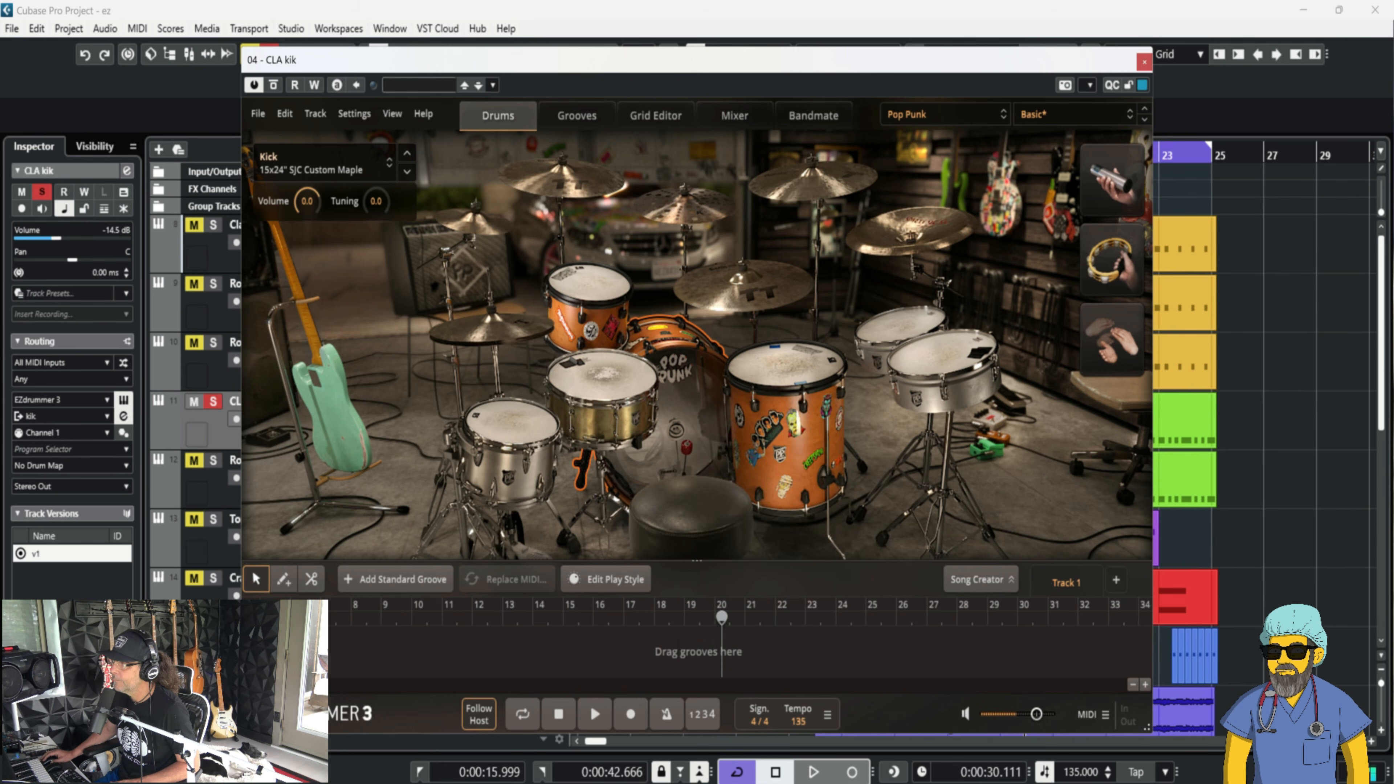
click(1144, 62)
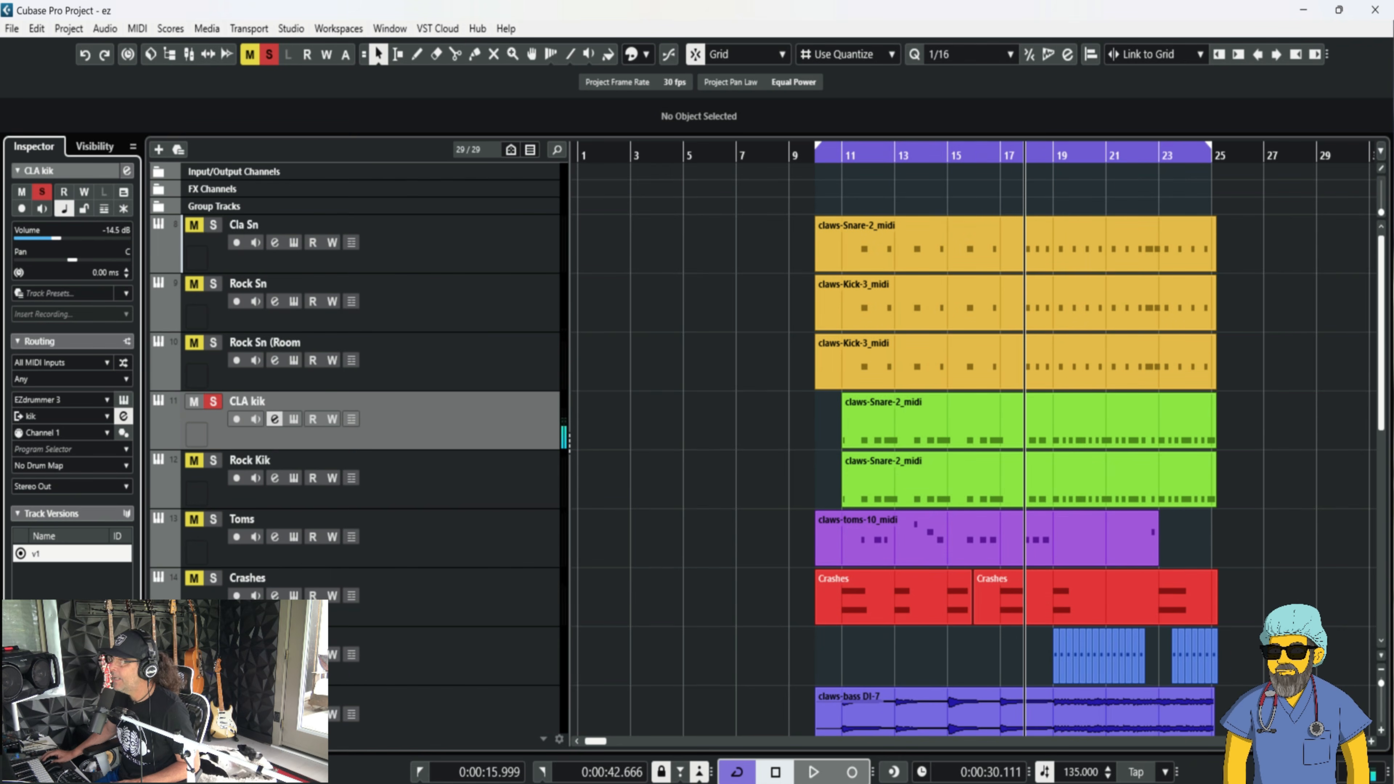
Open the CLA kik channel settings and its SSLChannel Stereo insert, and choose the Kick Drum factory preset.
click(274, 419)
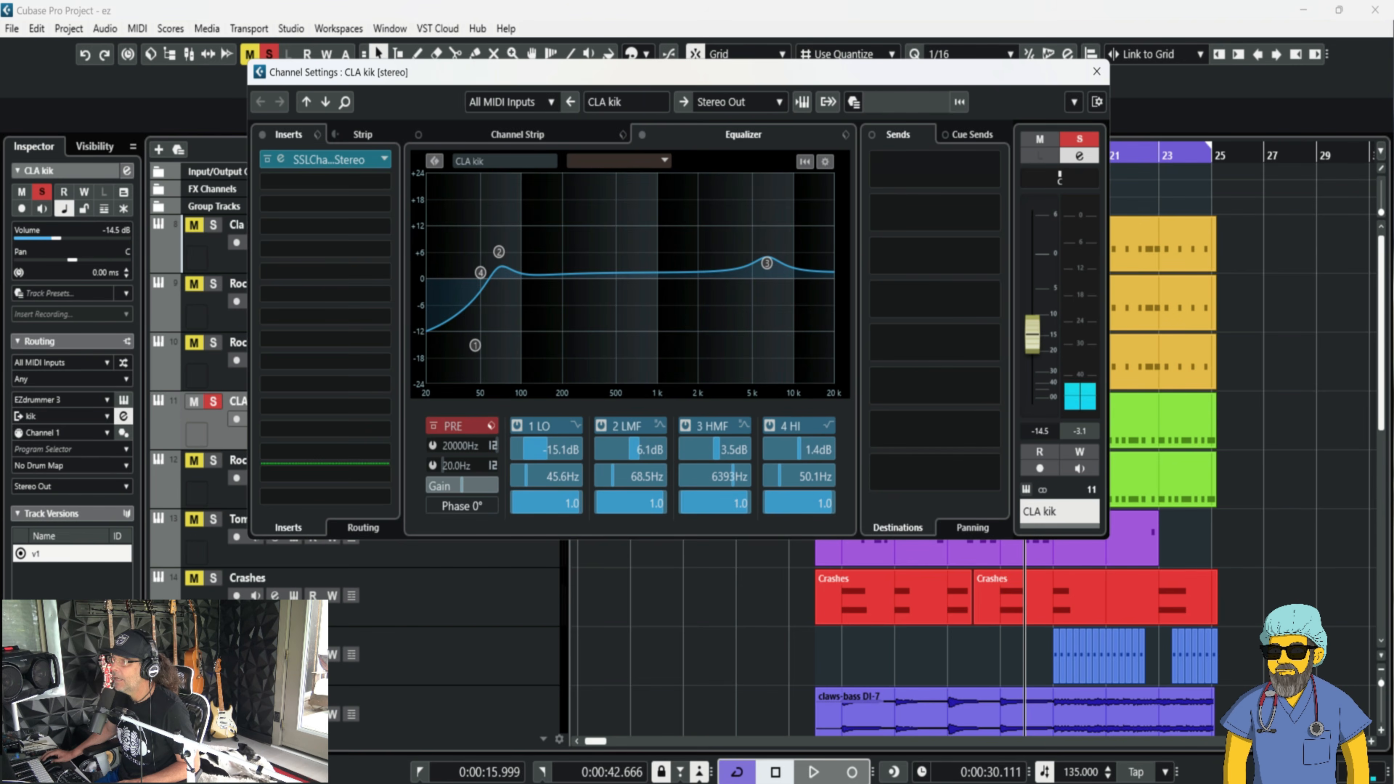
click(281, 160)
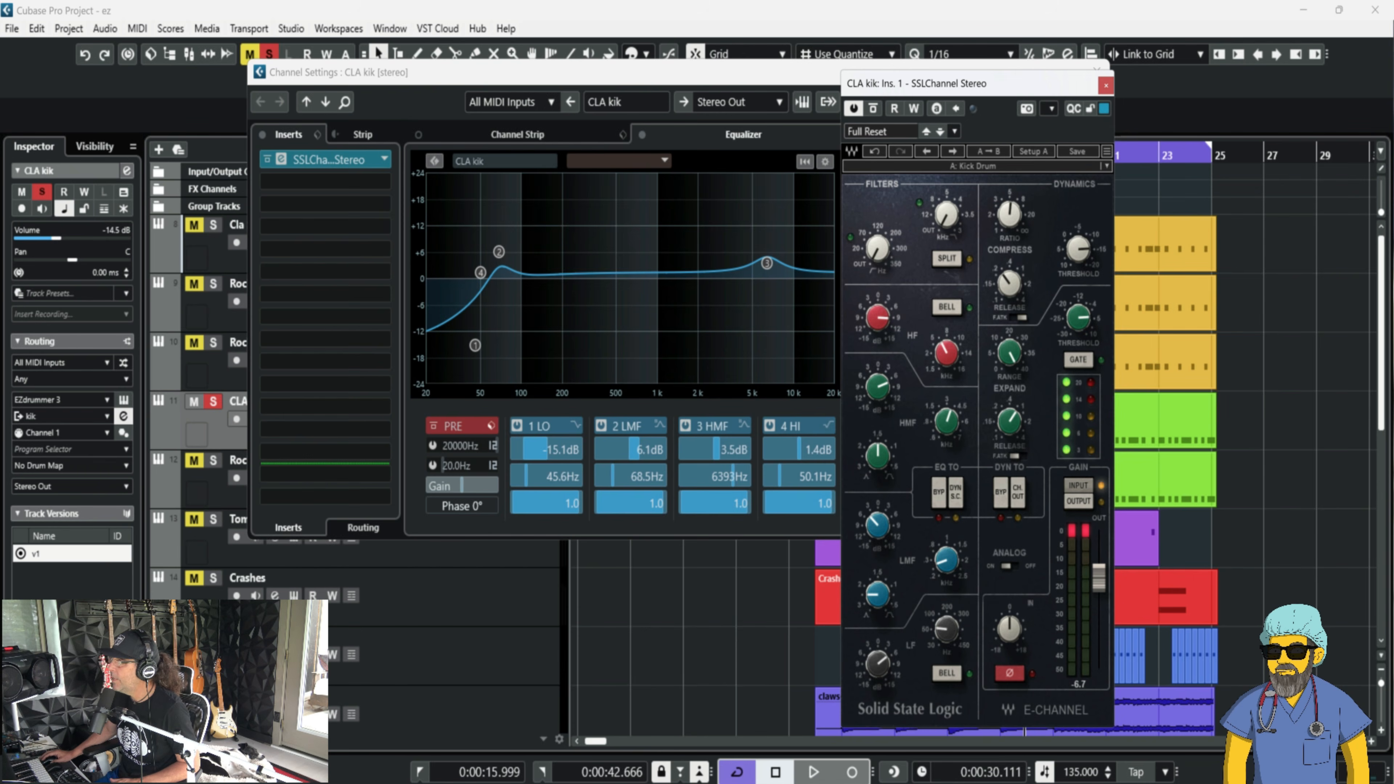
click(993, 165)
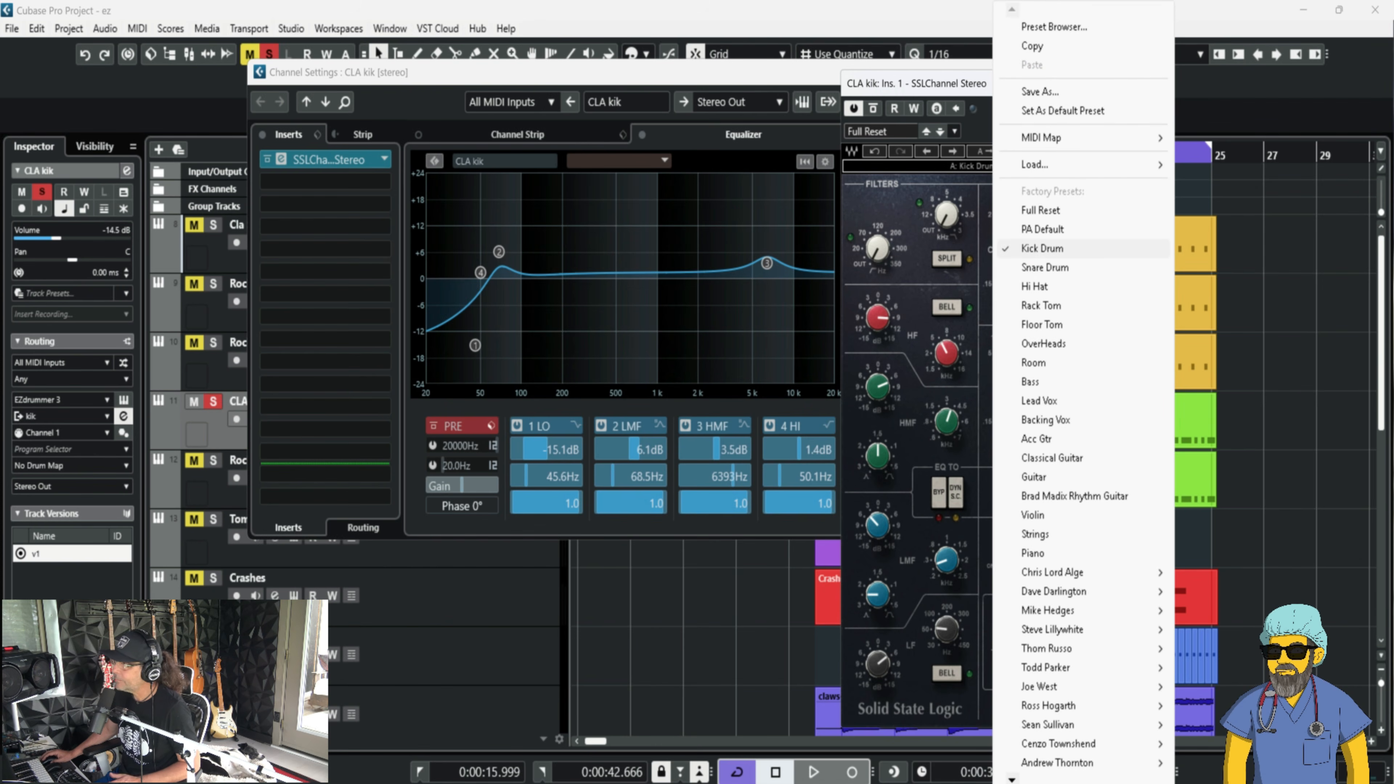
click(1042, 248)
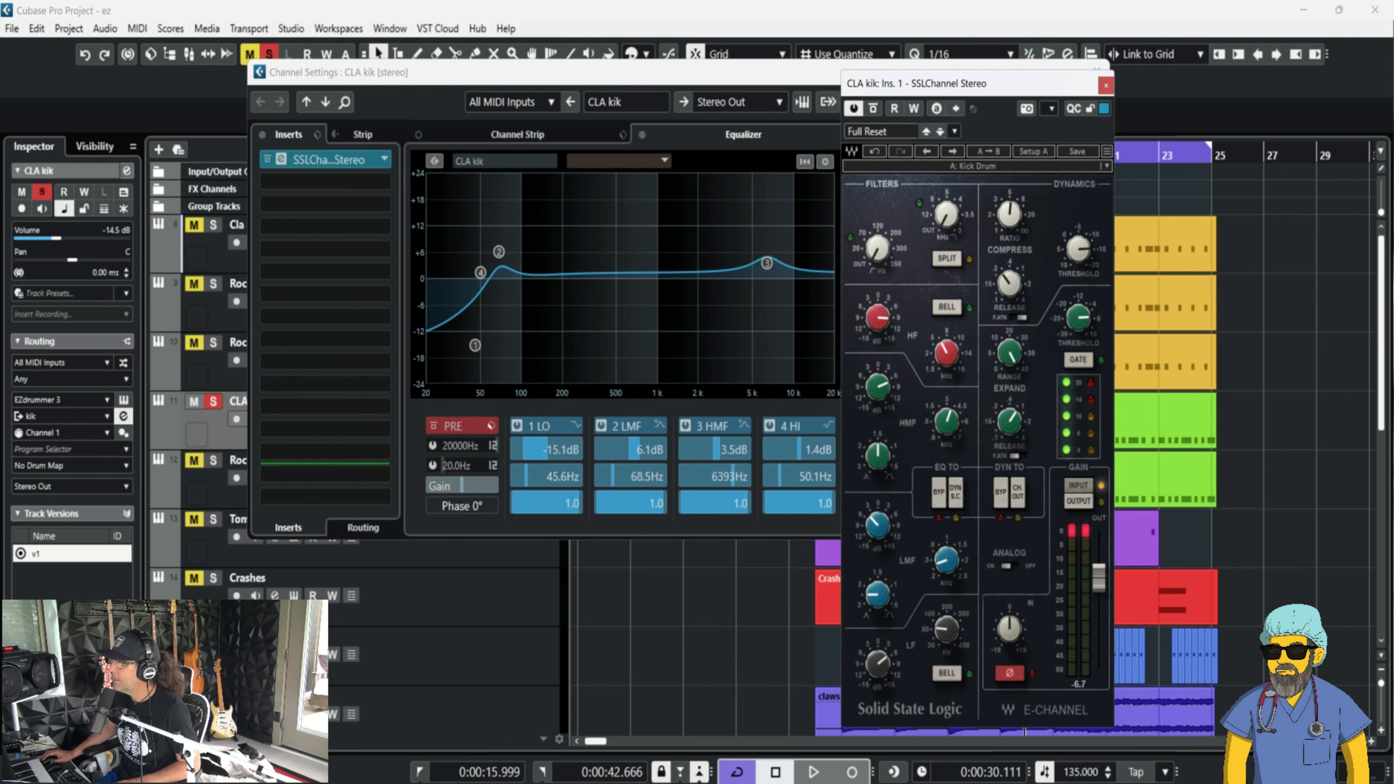
Compare the CLA kik sound with SSLChannel Stereo active and bypassed during playback, leave it active, and close the plug-in and channel settings.
key(space)
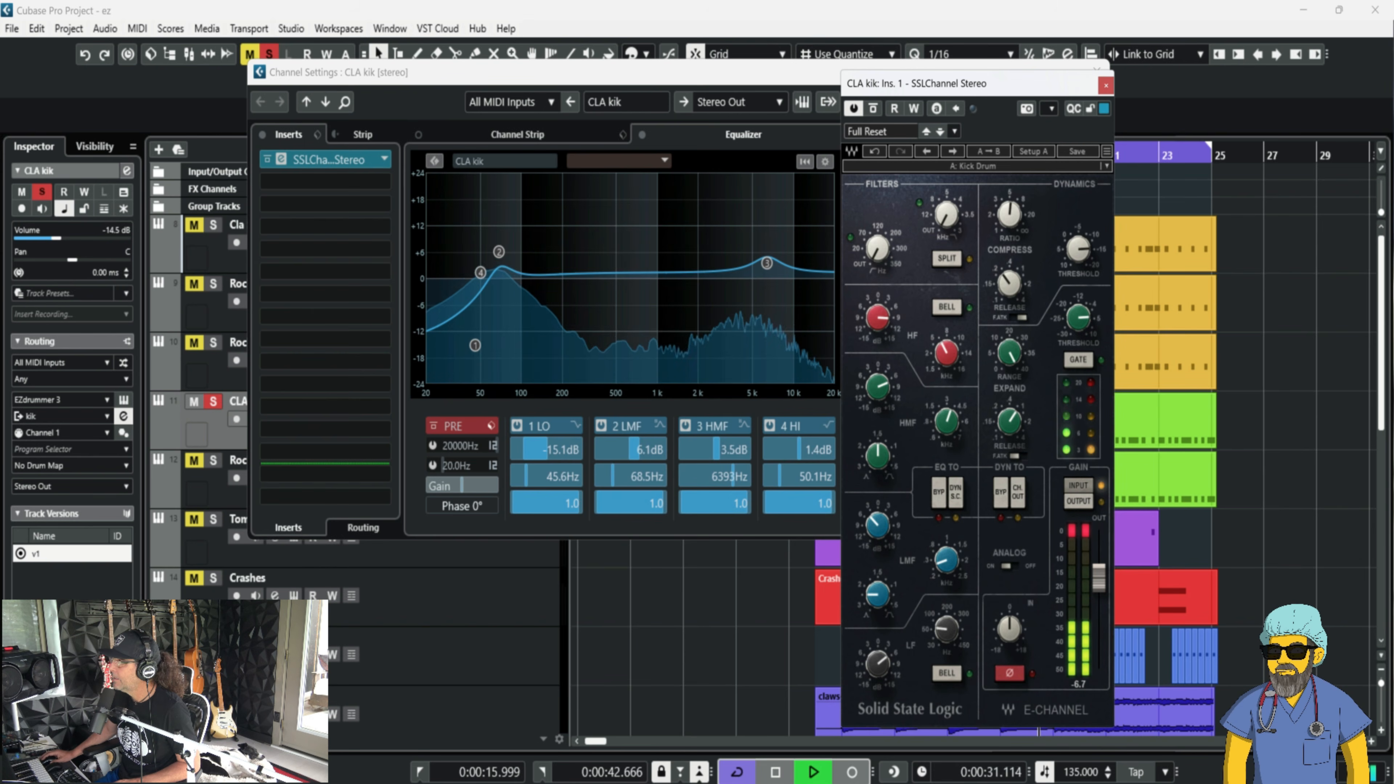
key(space)
click(873, 109)
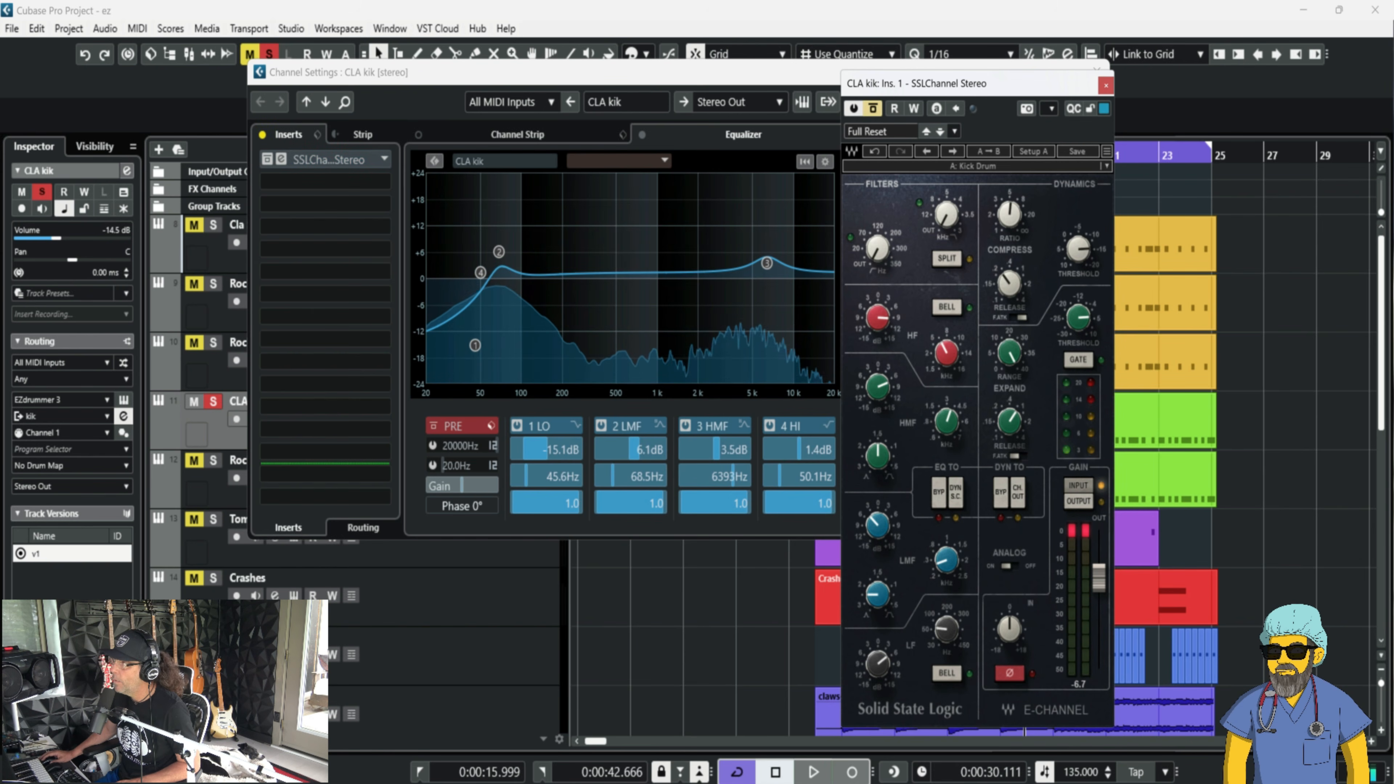
key(space)
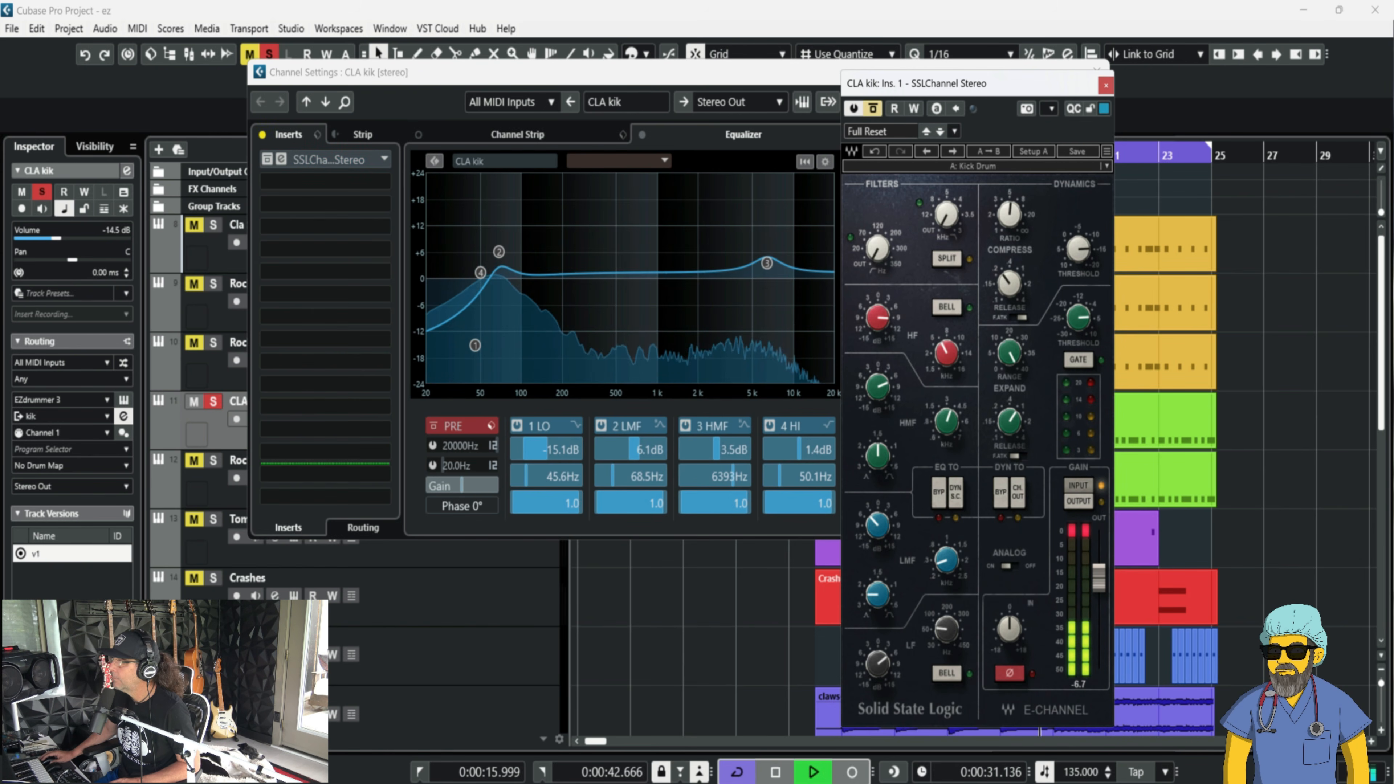
click(872, 108)
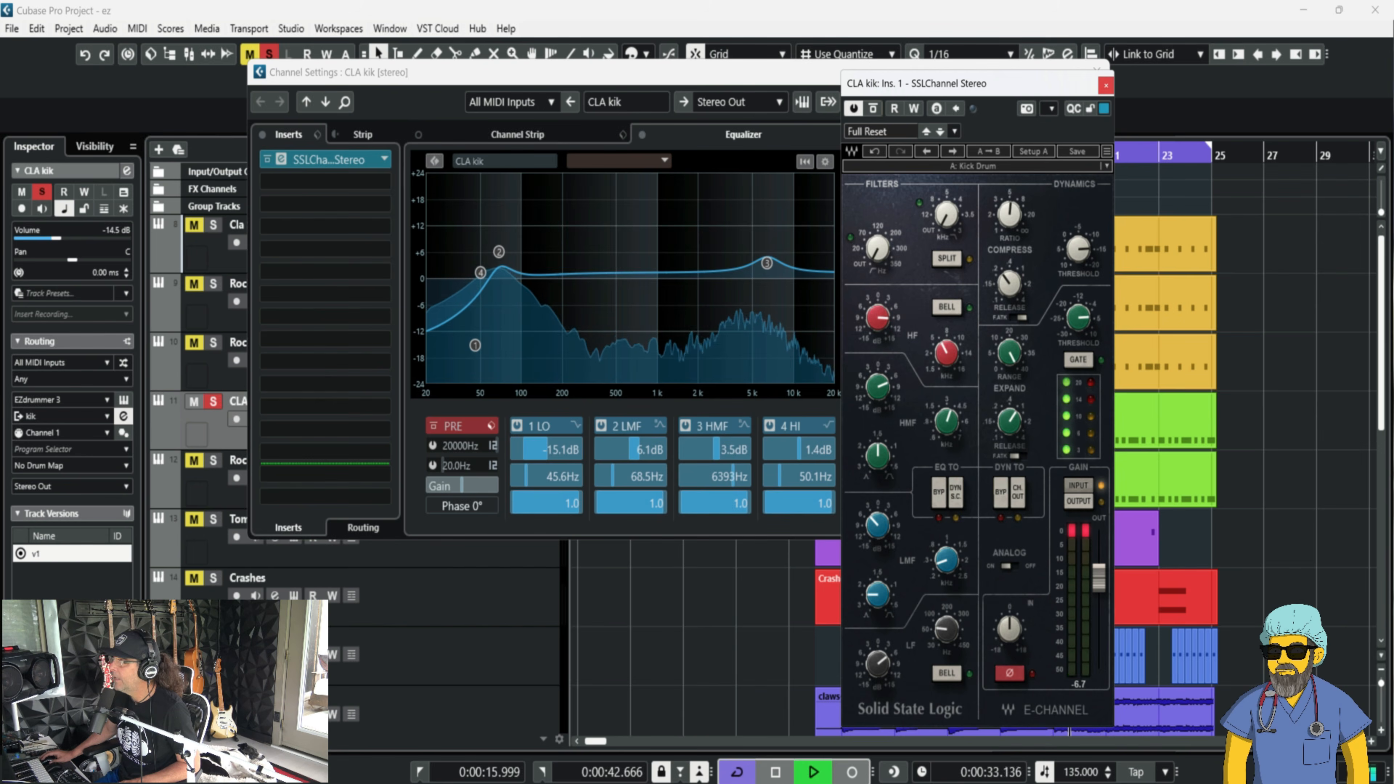
click(1105, 85)
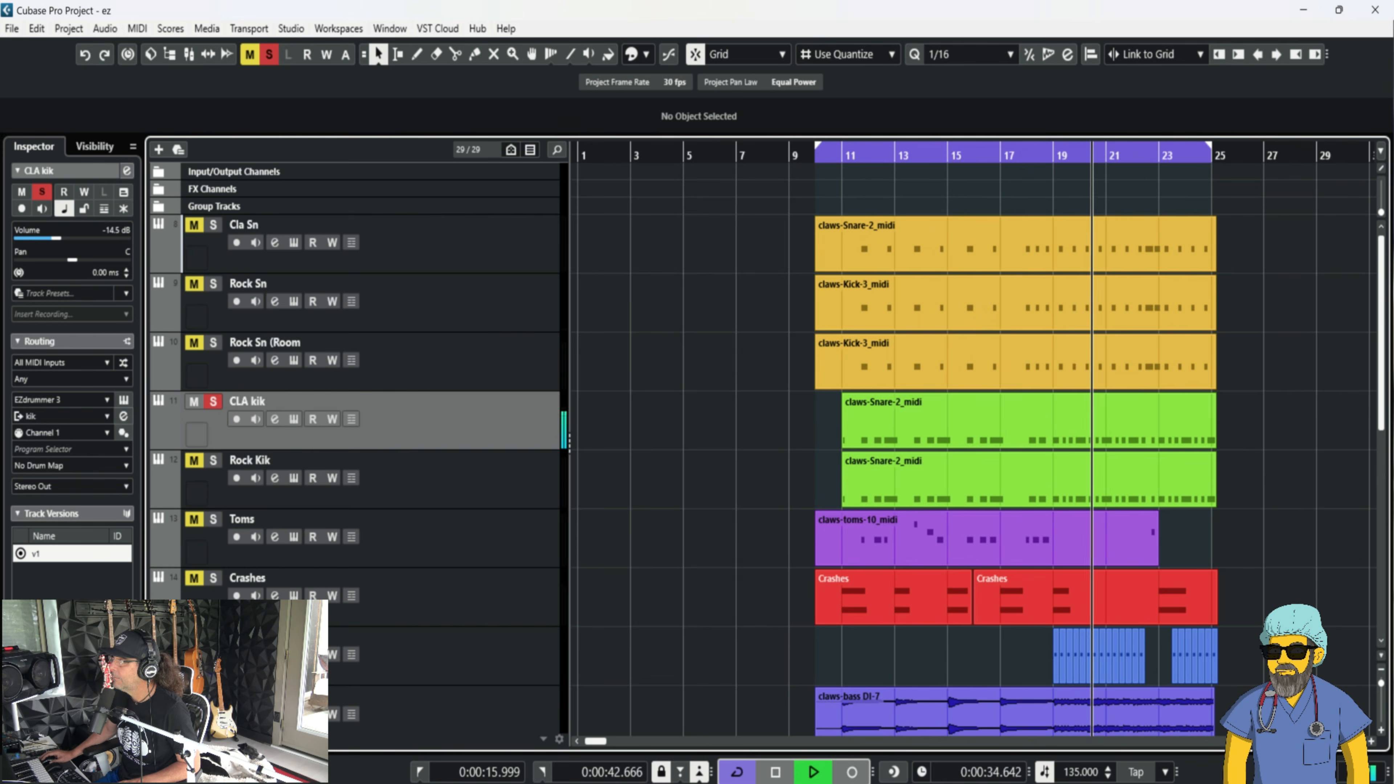
click(1096, 71)
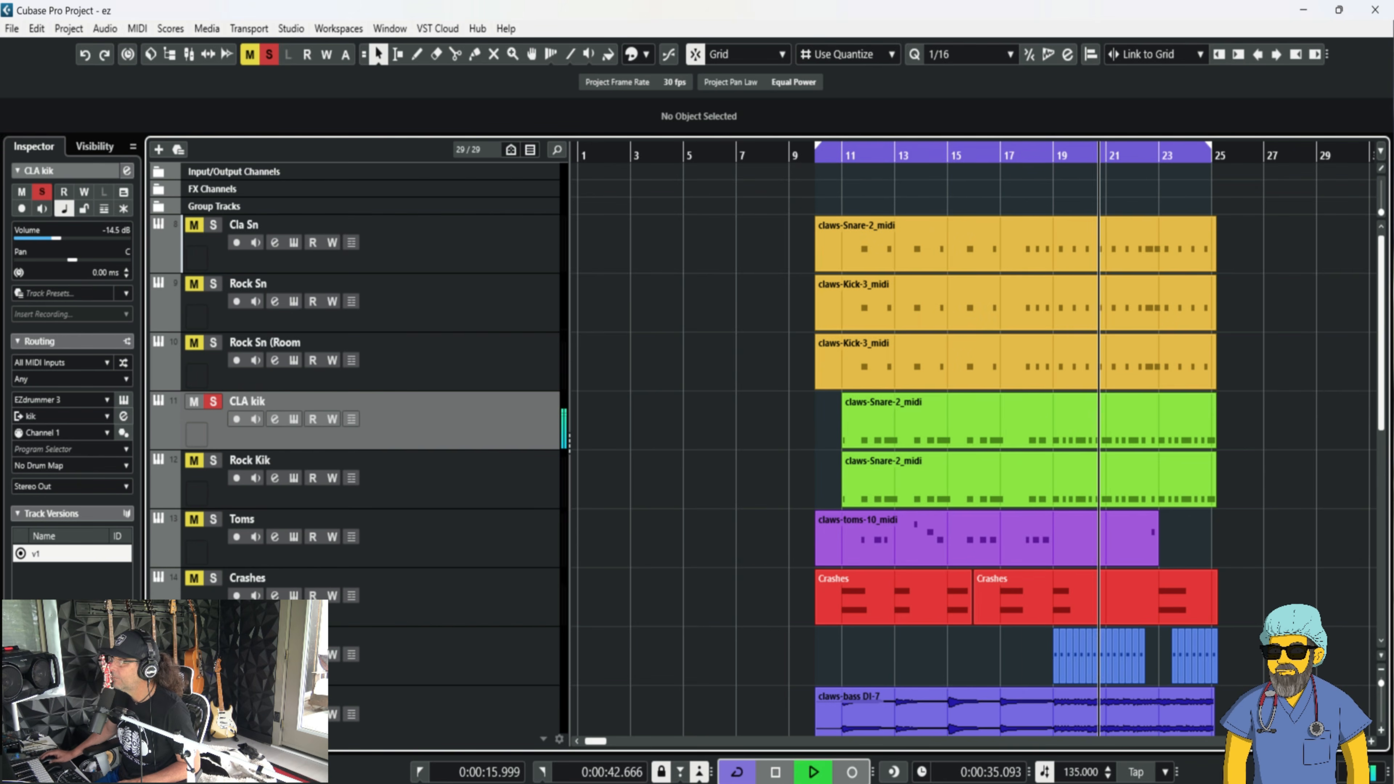
Stop playback and switch the solo from the CLA kik track to the Rock Kik track.
key(space)
key(s)
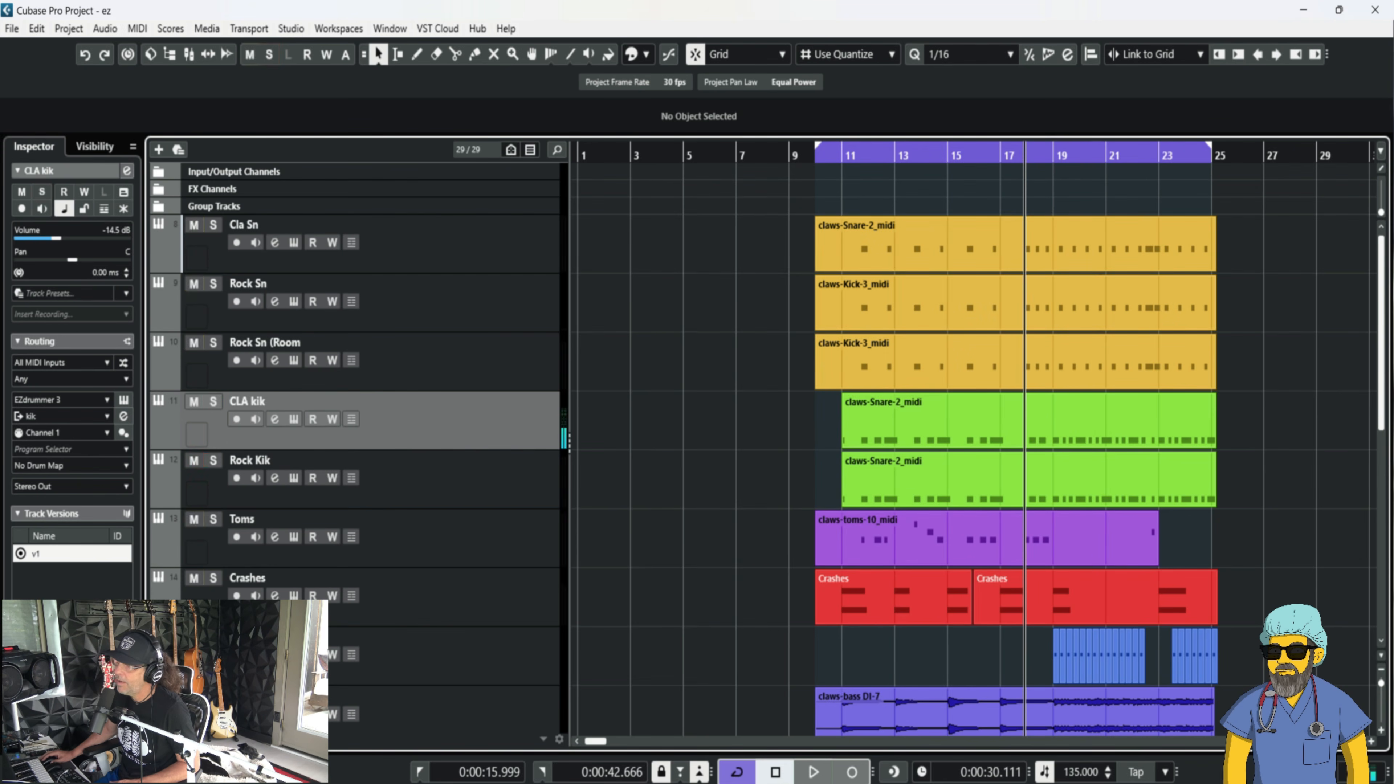
click(213, 460)
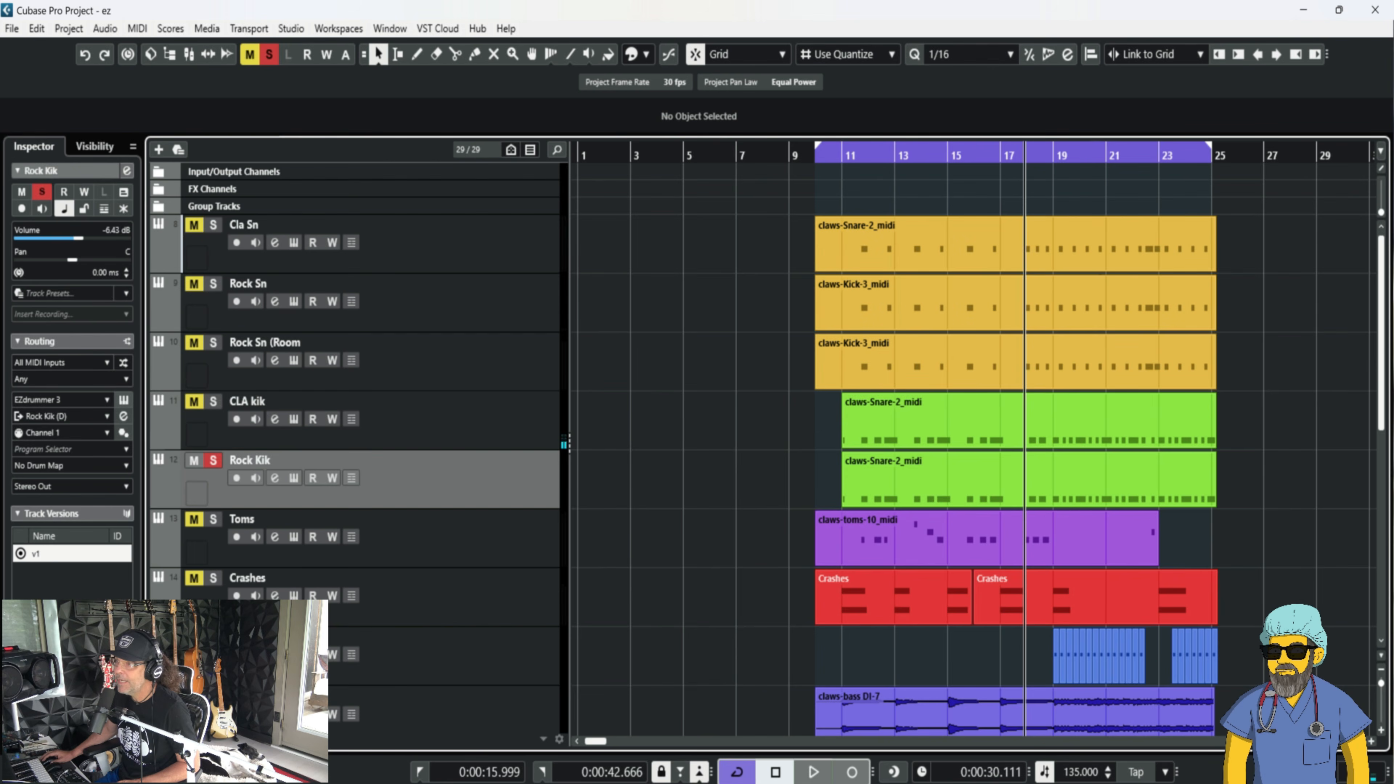
Inspect Rock Kik's kick drum and mixer channels in EZdrummer 3, audition the kick during playback, and close the instrument.
click(123, 399)
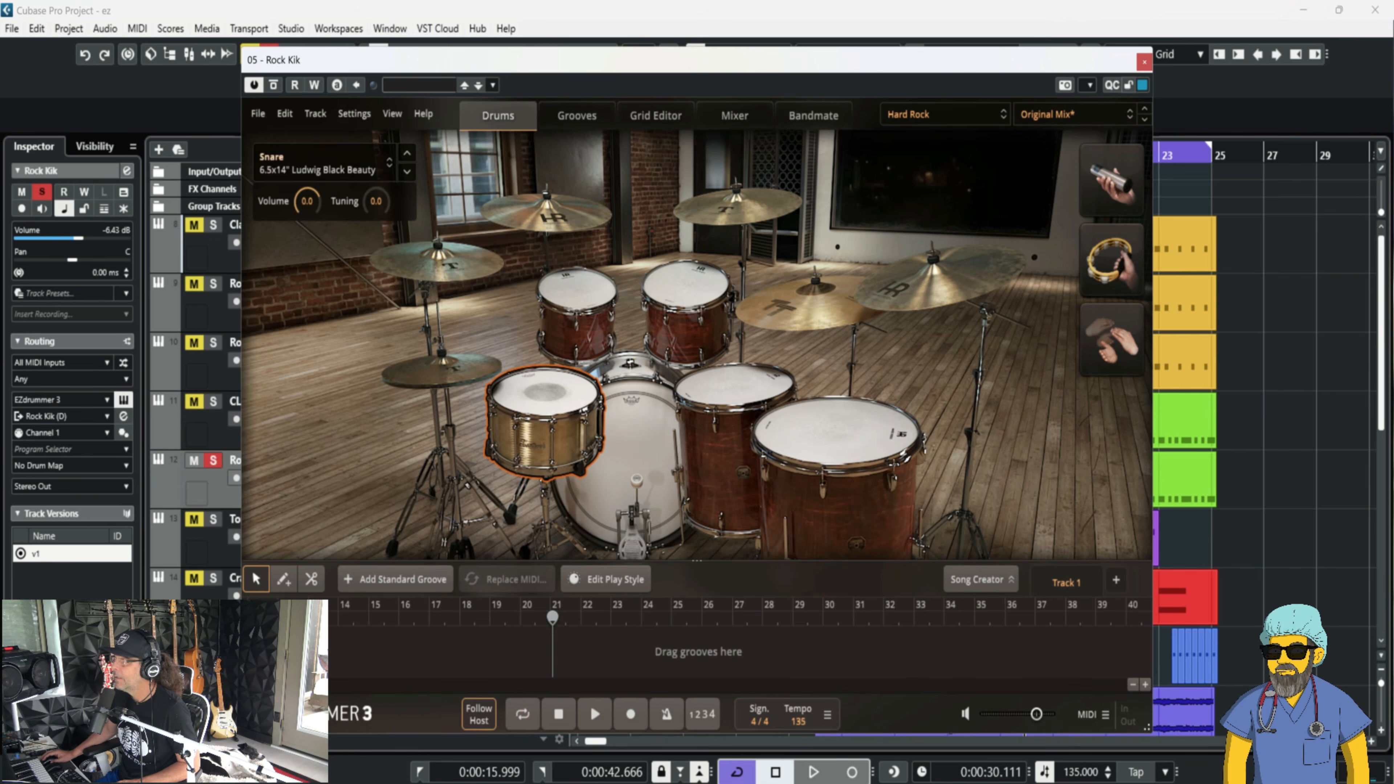
click(620, 459)
click(620, 458)
click(620, 459)
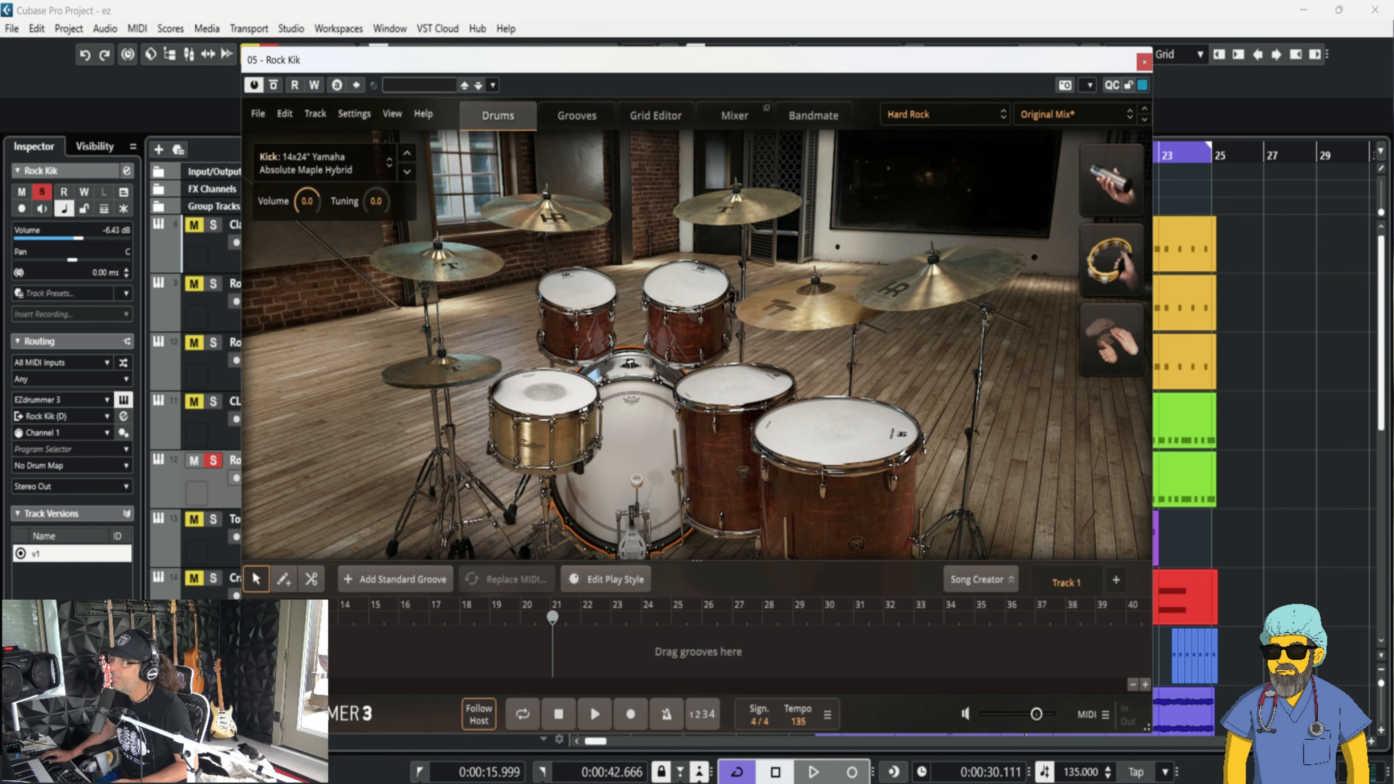
click(576, 116)
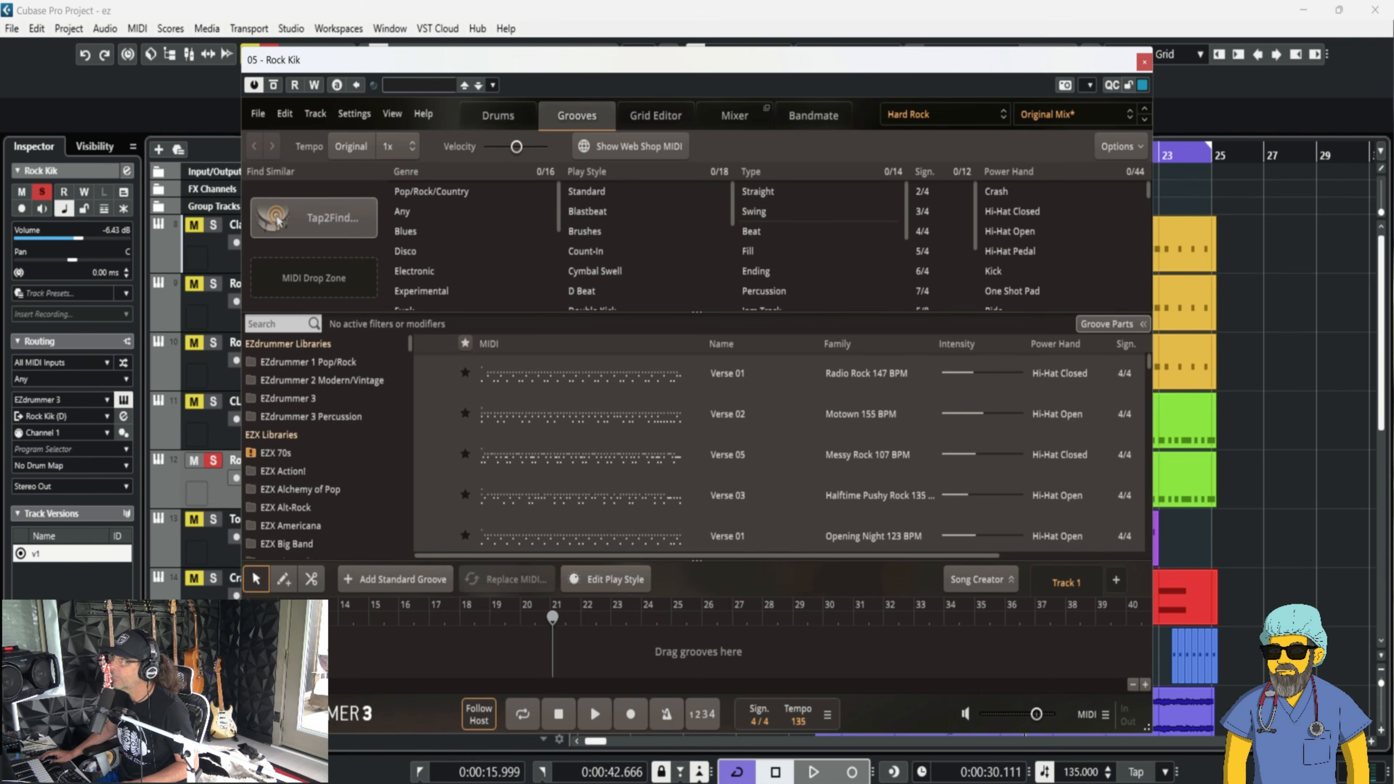
click(735, 115)
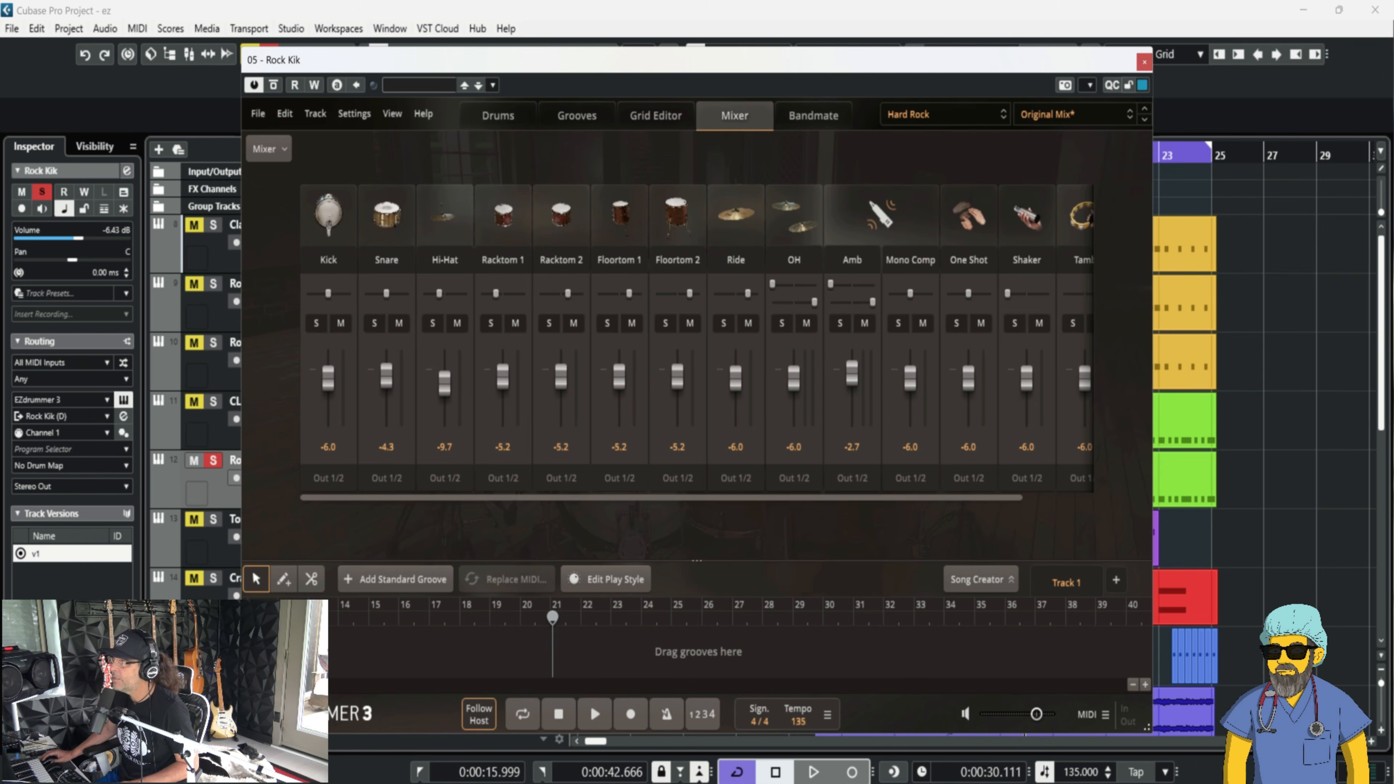
key(space)
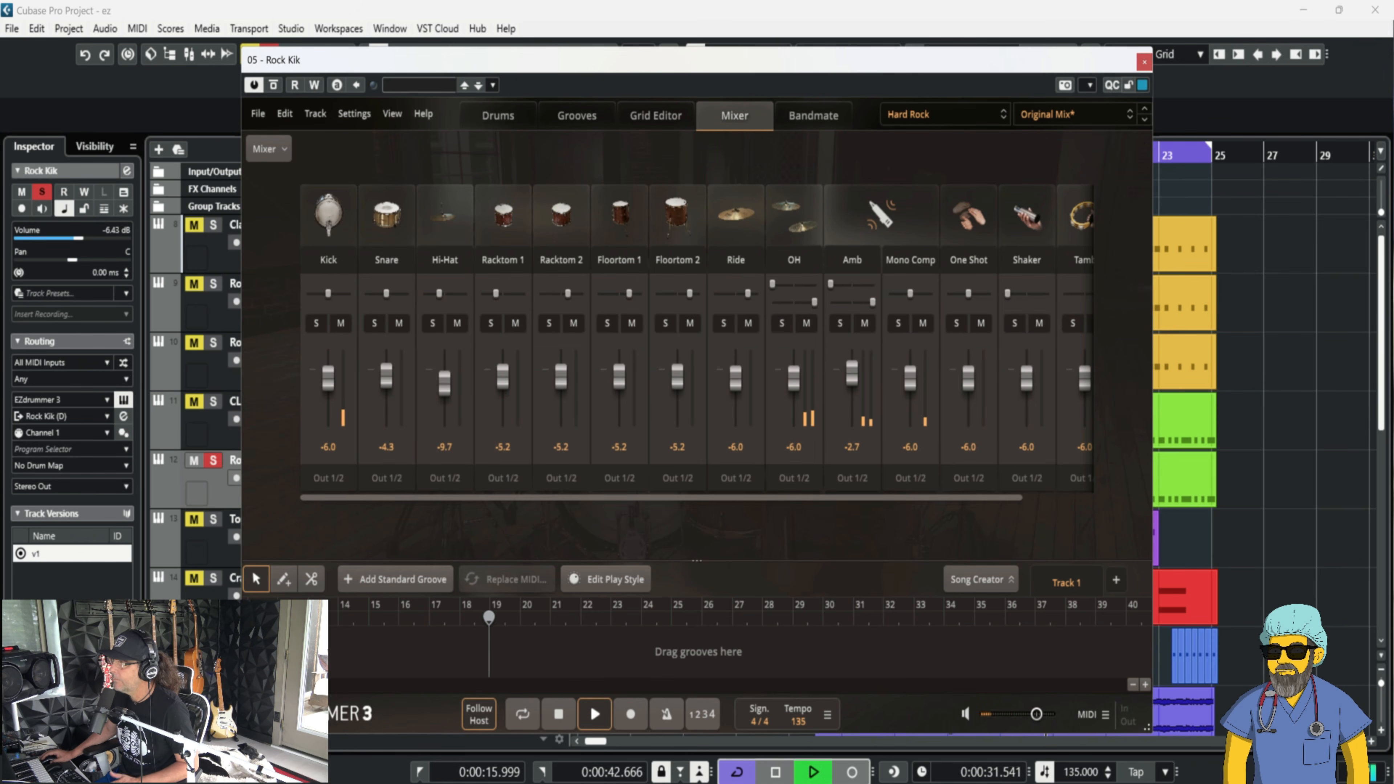
key(space)
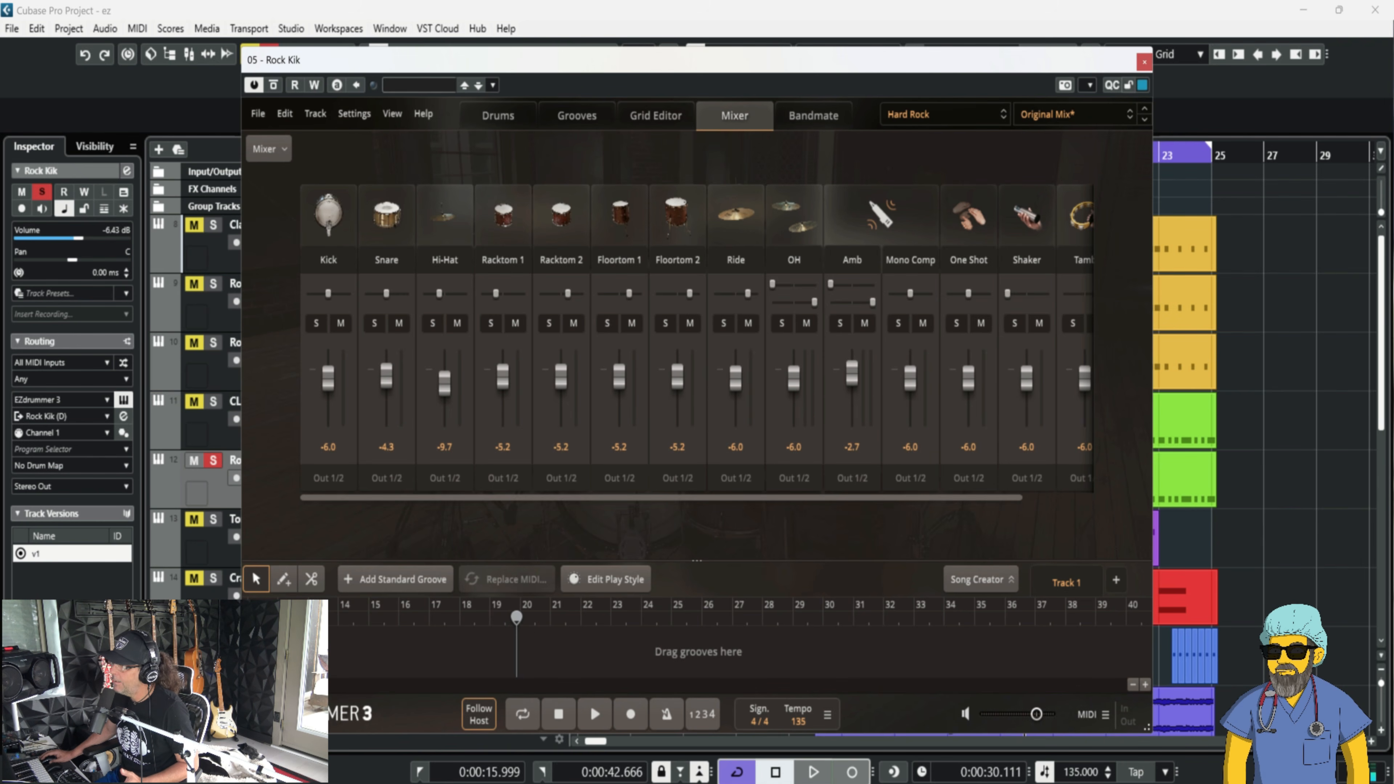
click(1143, 62)
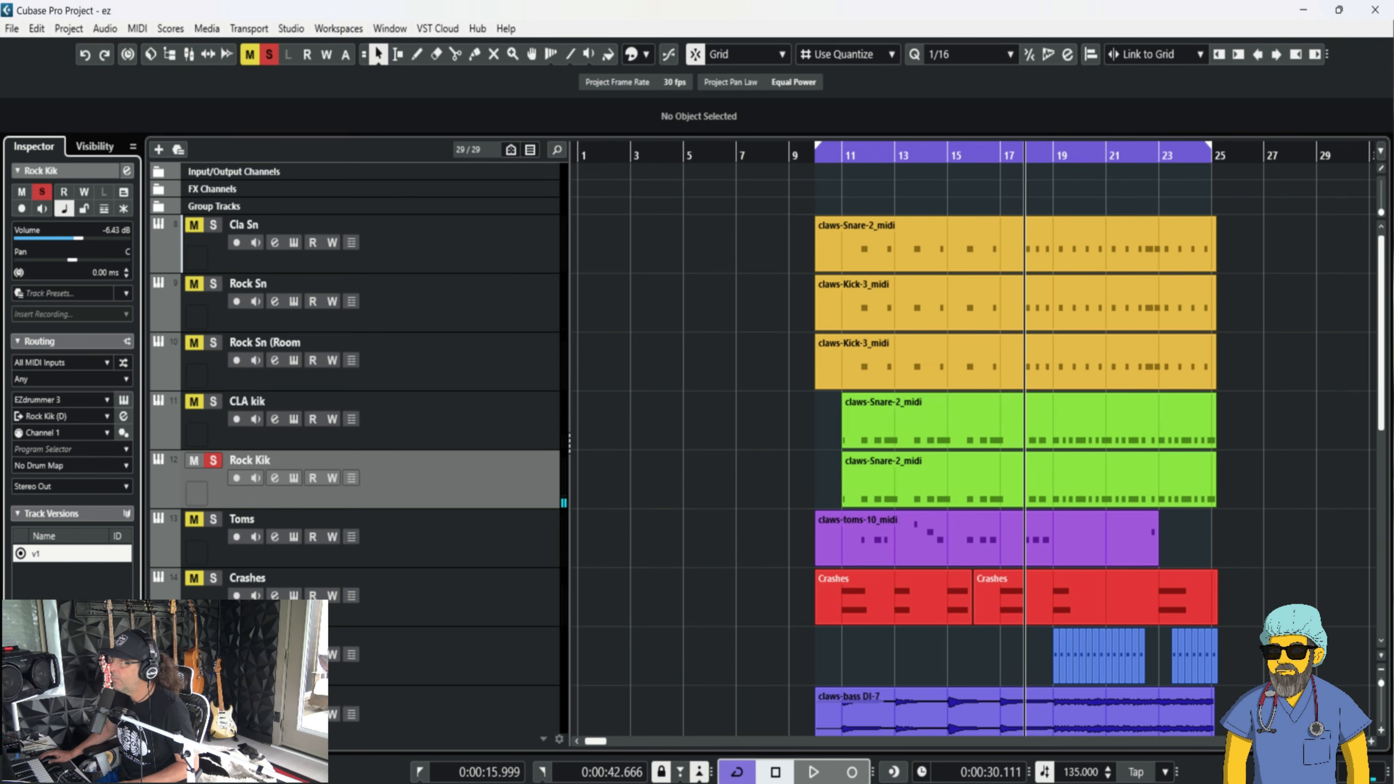
Open the Rock Kik channel settings and audition its Pawn Shop Comp 2 insert during playback, then close the plug-in.
click(274, 478)
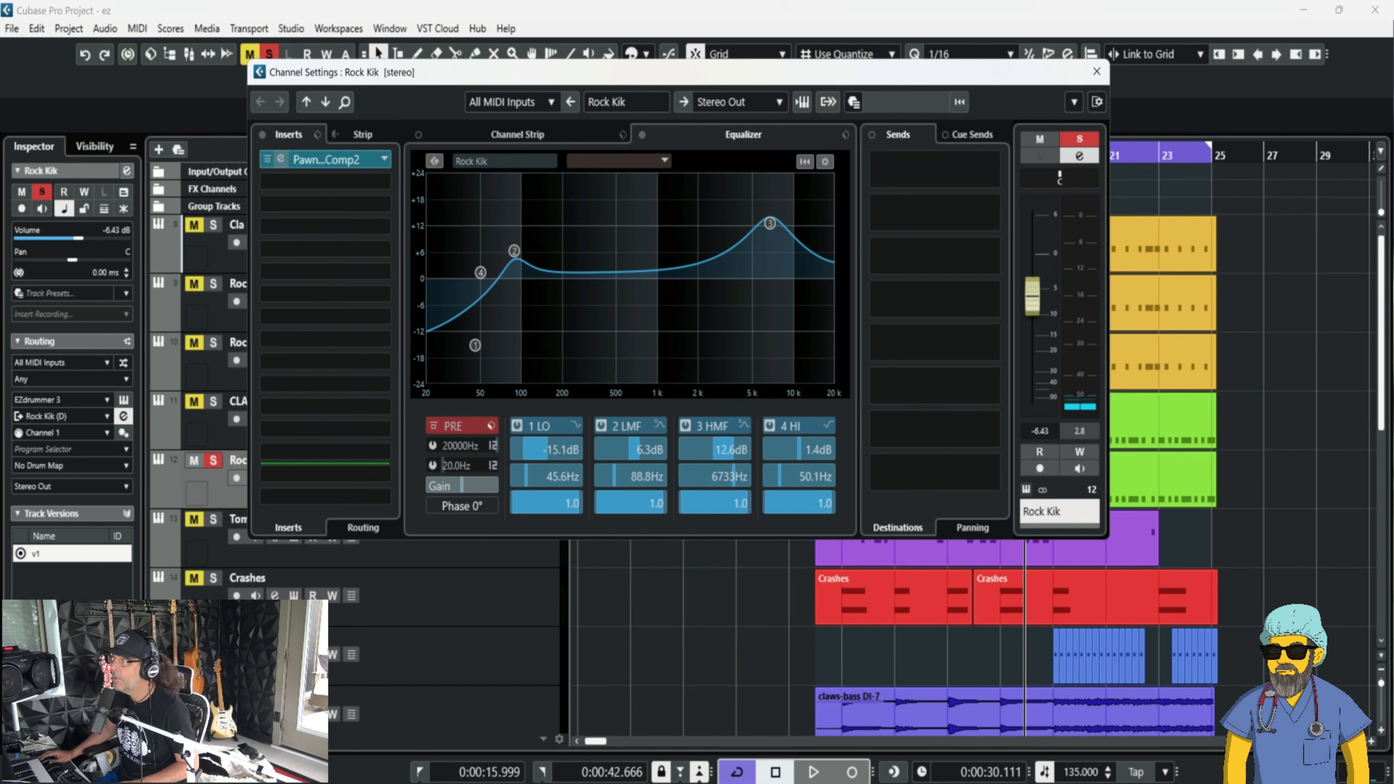
click(281, 159)
key(space)
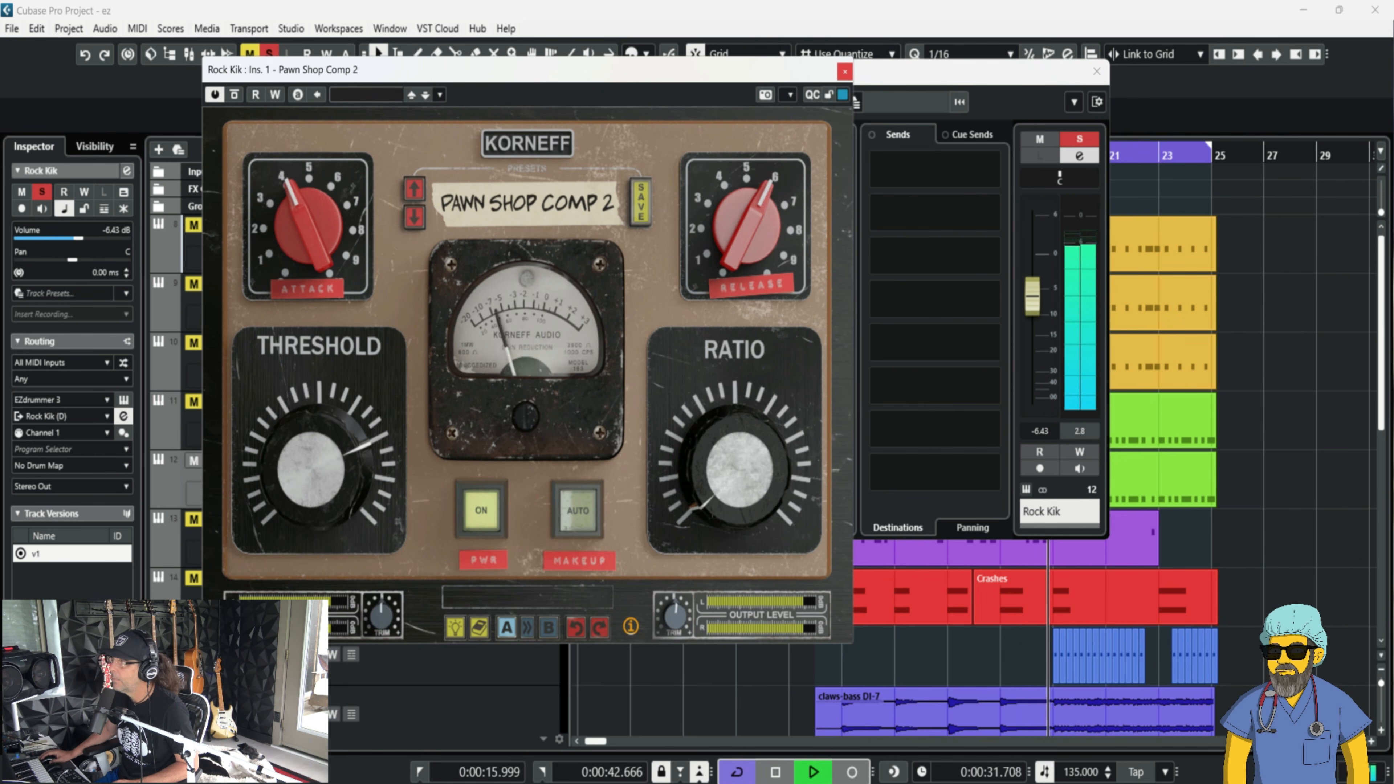
key(space)
click(845, 71)
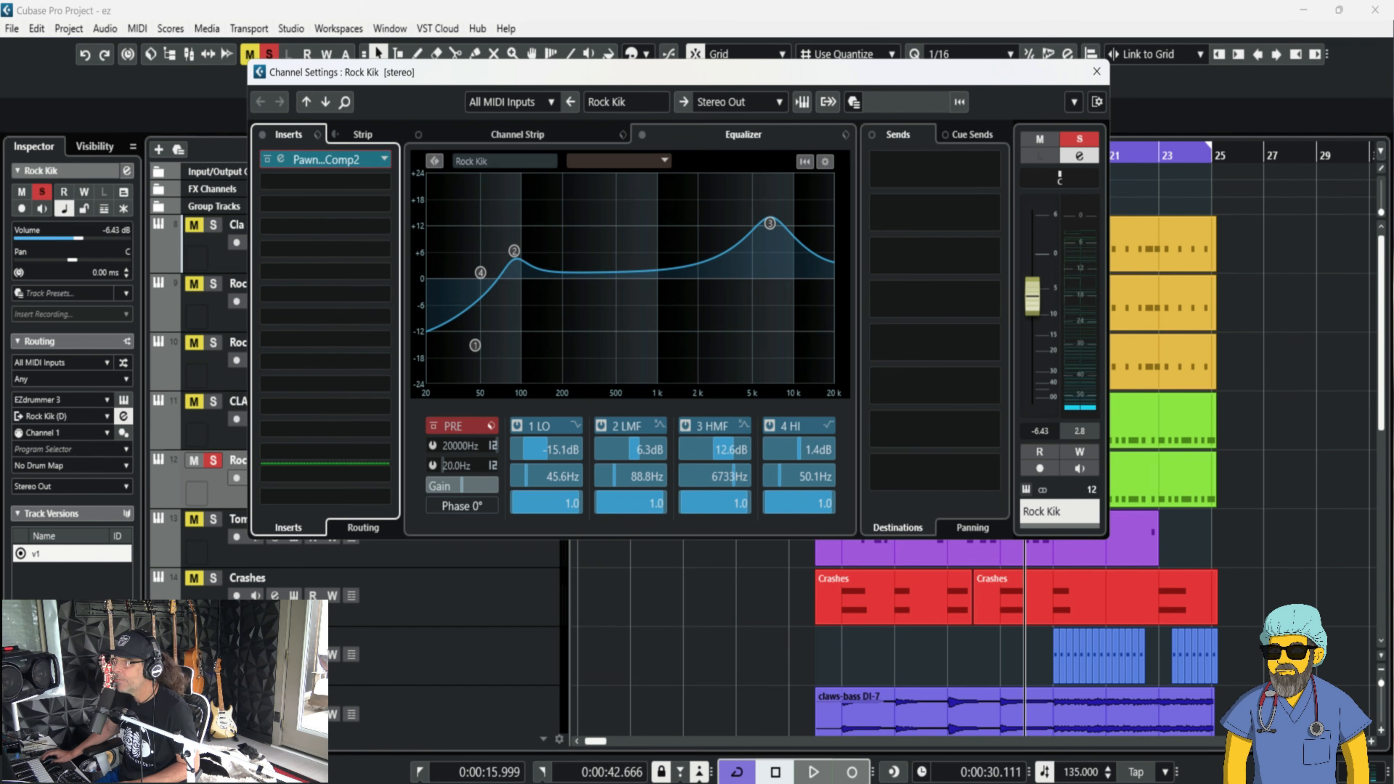
Leave the channel settings, add CLA kik to the soloed Rock Kik, and play both kick layers together.
key(Escape)
key(space)
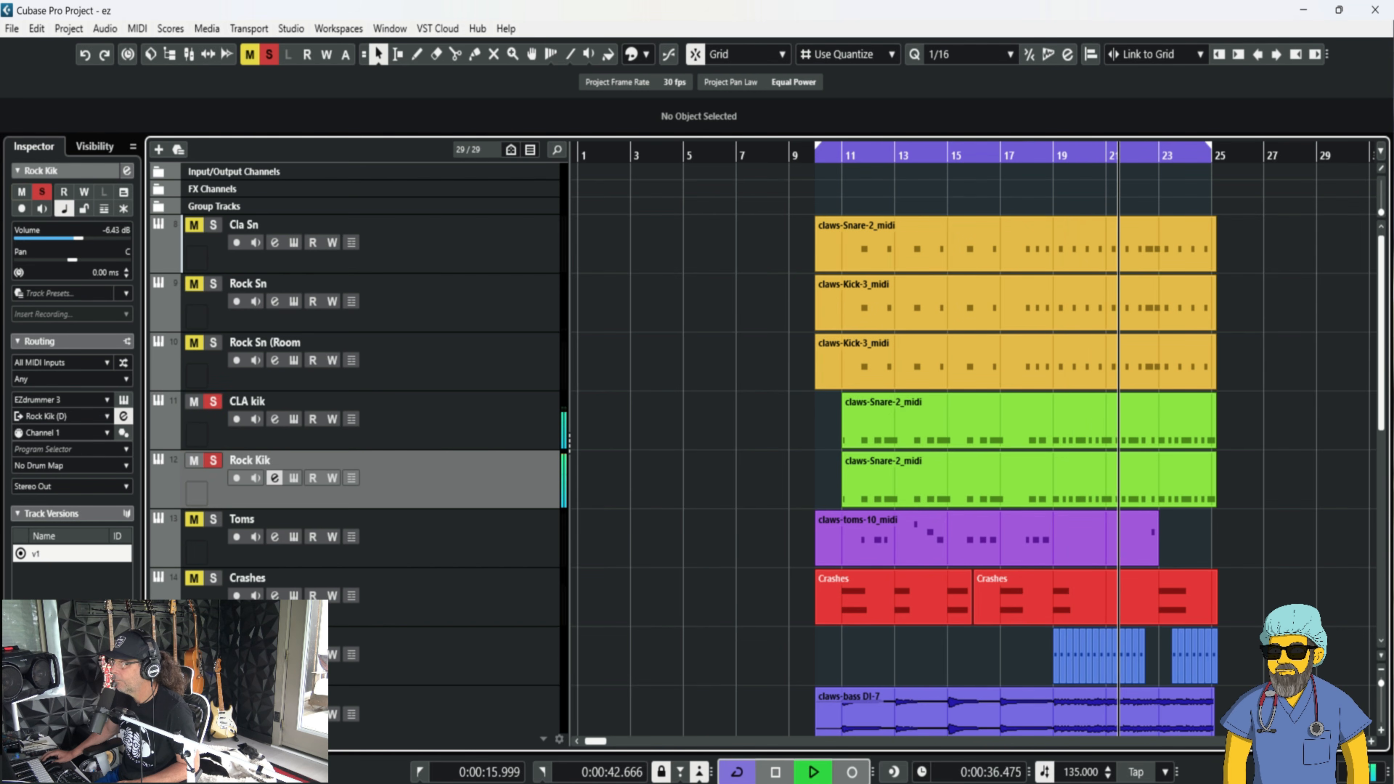
key(space)
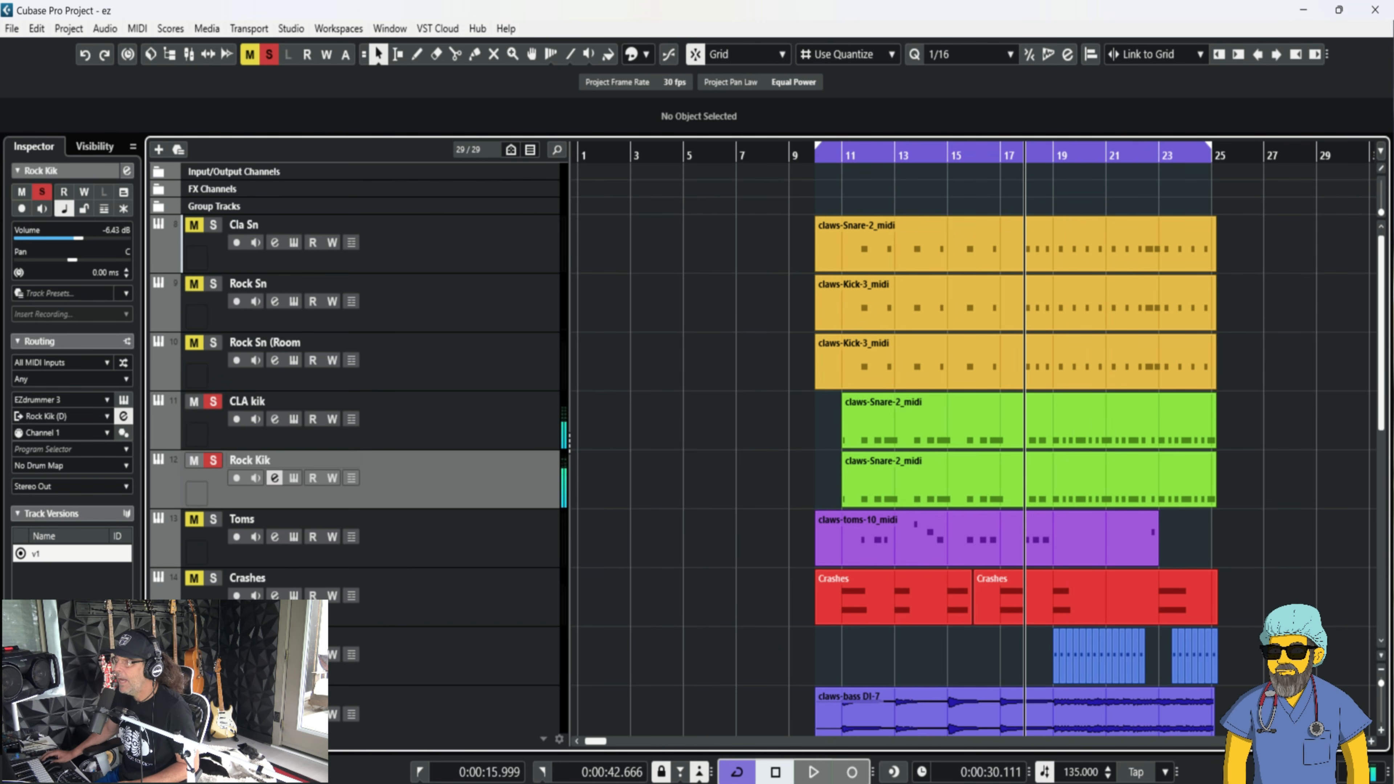
Add the three snare tracks to the soloed kick tracks and play all the snare and kick layers together.
click(373, 352)
key(m)
key(s)
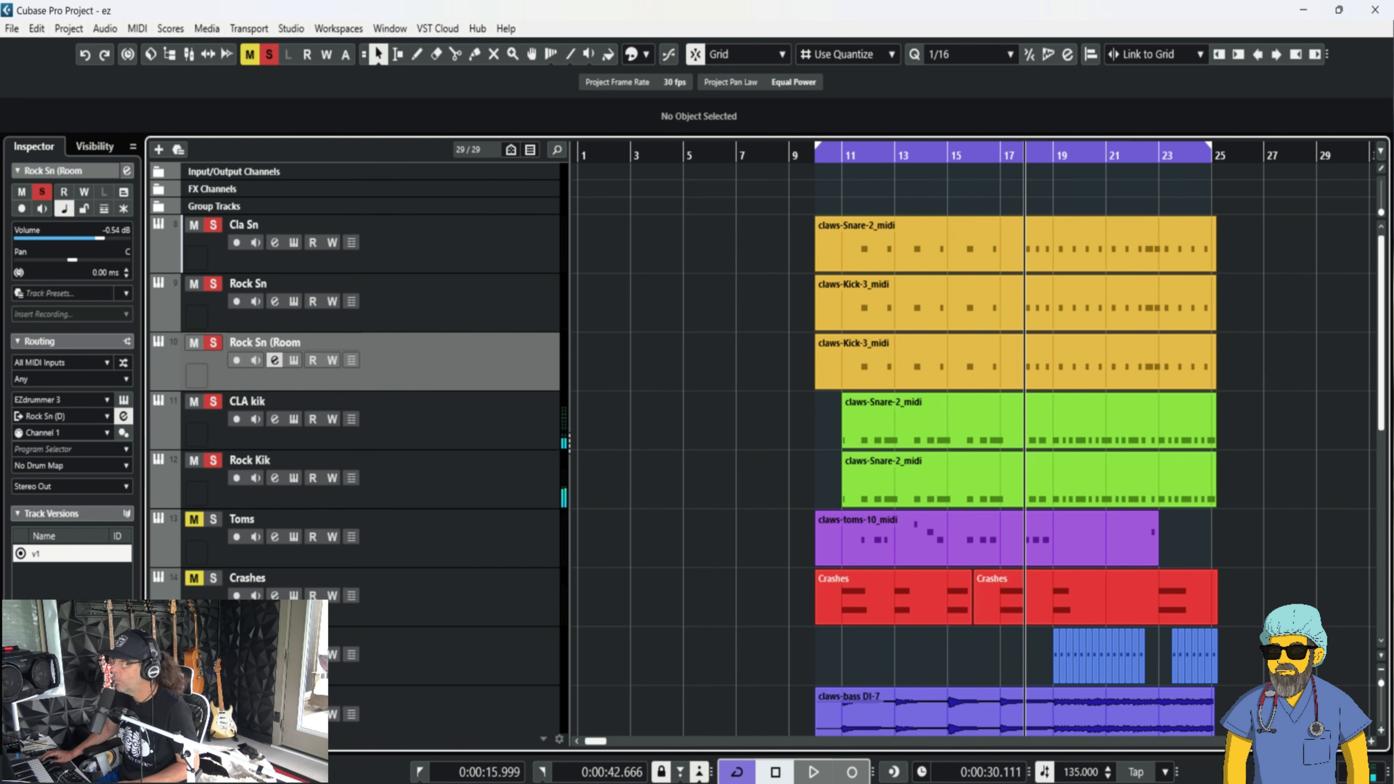
key(space)
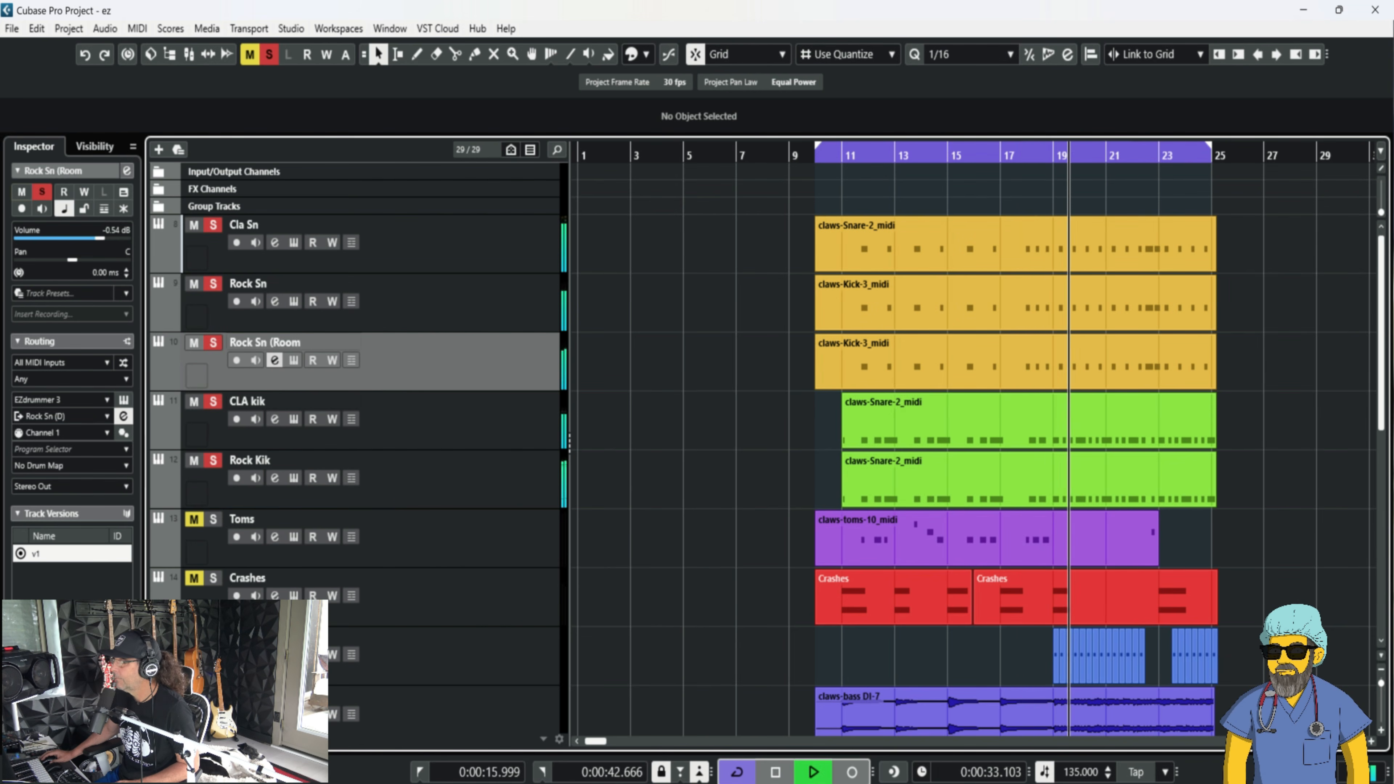
key(space)
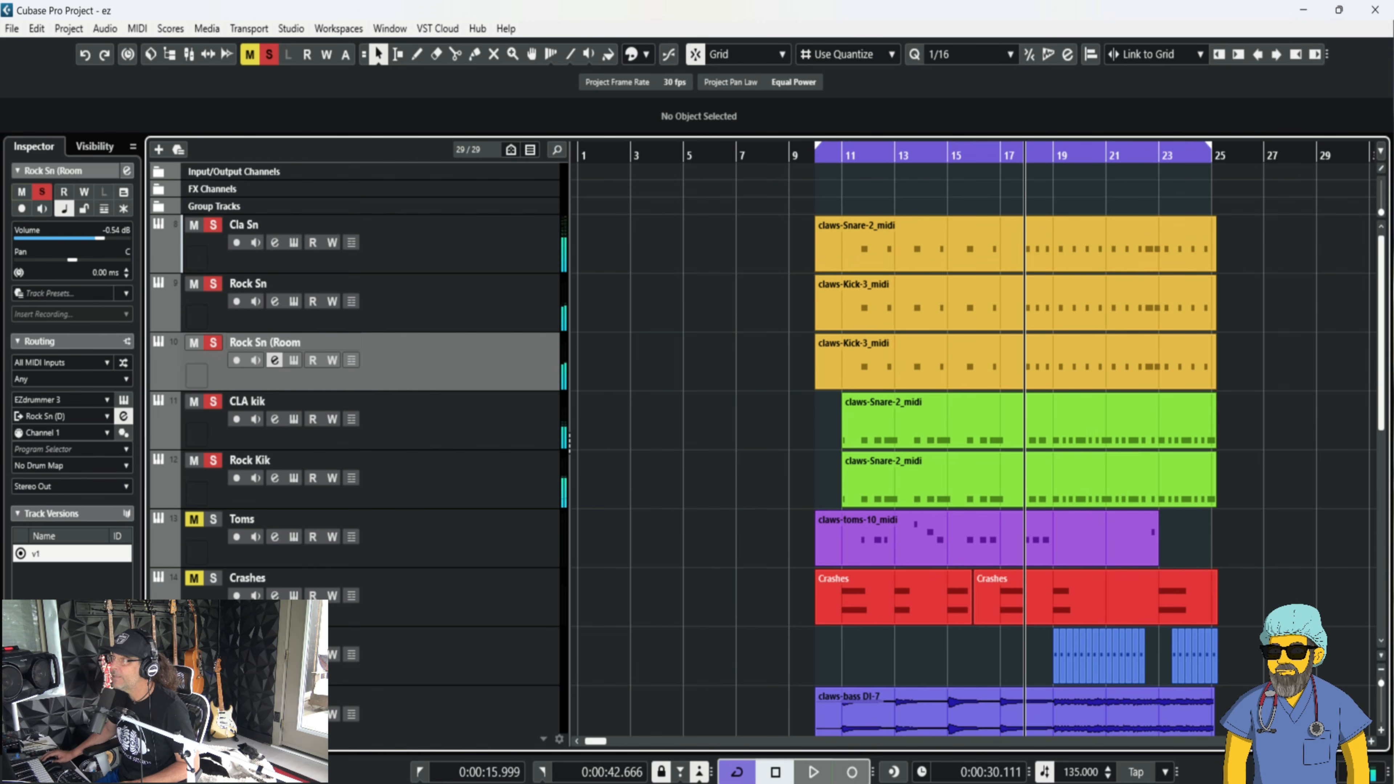
Clear all track solos and place the playback cursor just after bar 11.
click(269, 54)
click(856, 156)
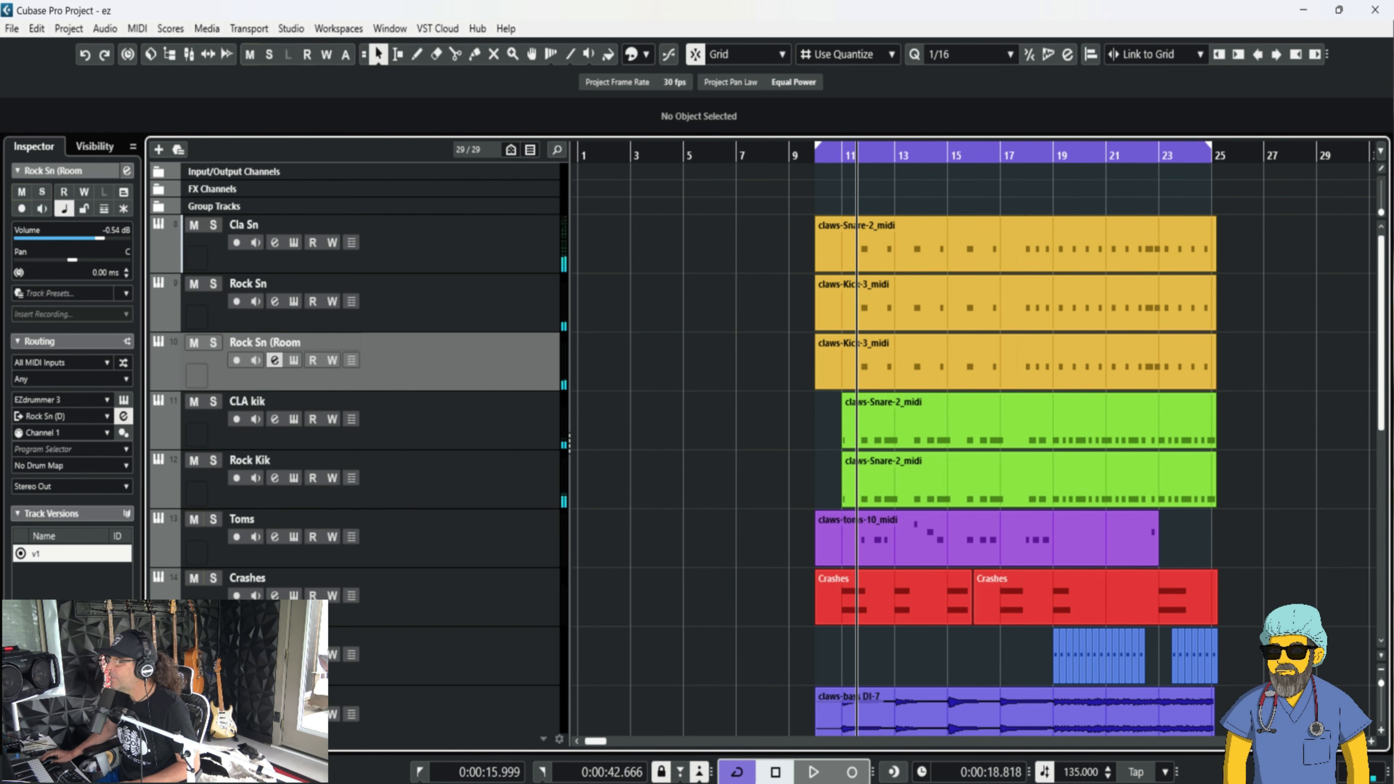
Select the Toms track and show the drum kit of its EZdrummer 3 instrument.
click(384, 541)
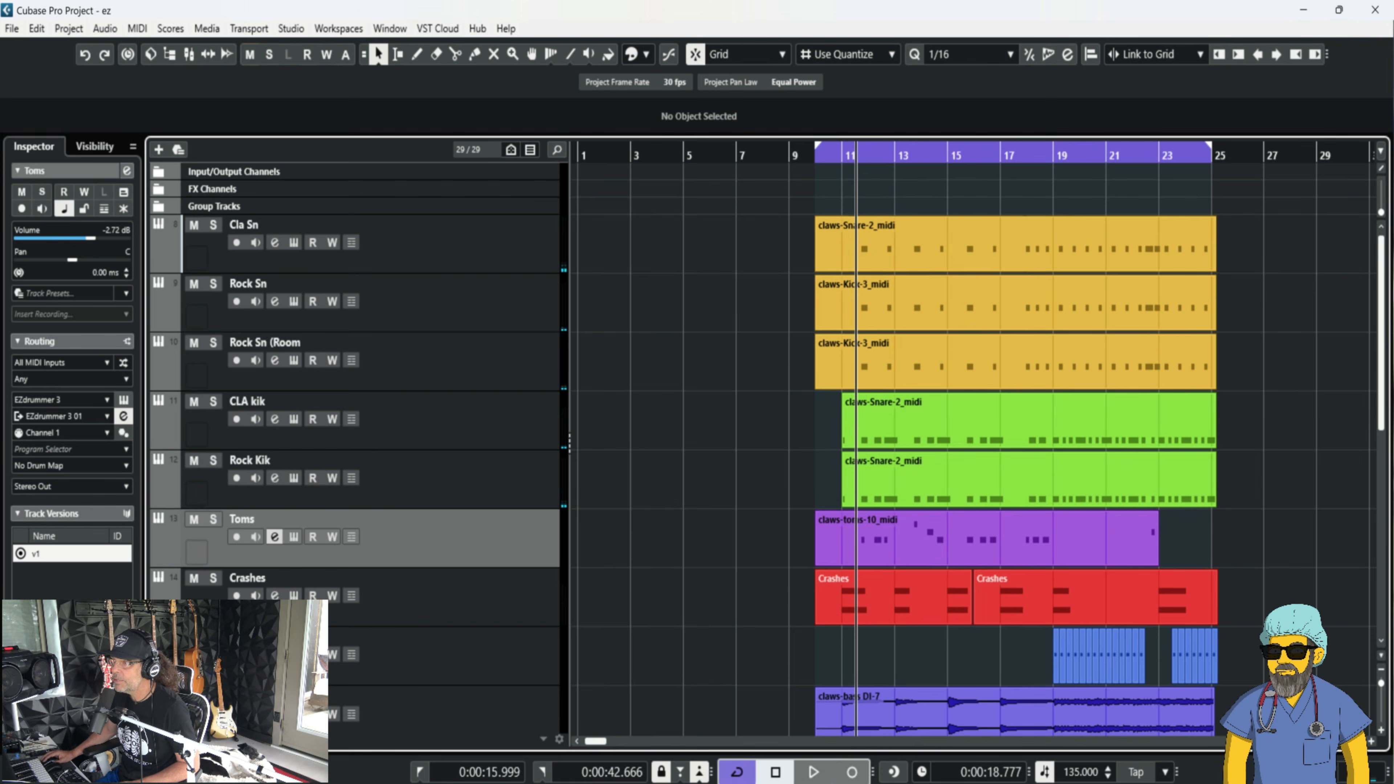
click(275, 537)
click(498, 115)
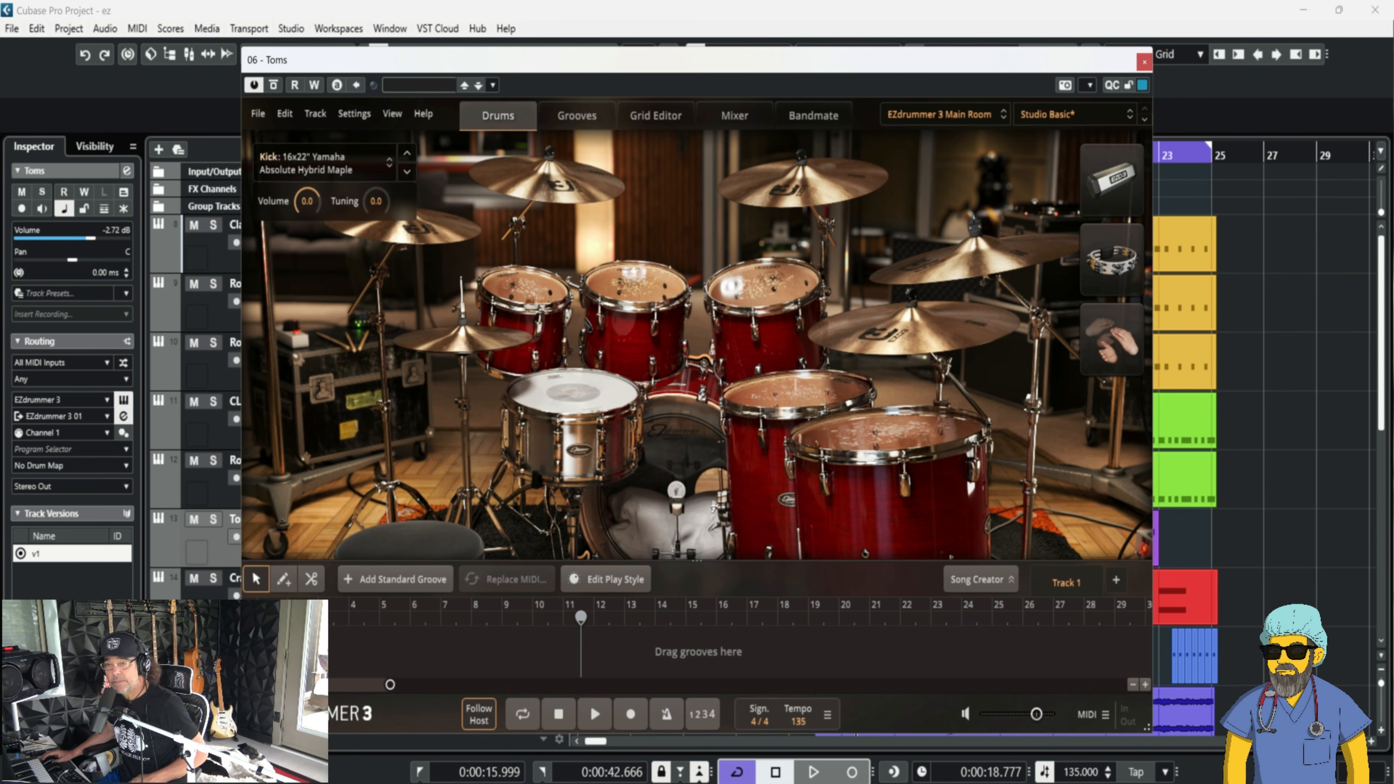
Sound the three rack toms and both floor toms one by one on the drum kit, and close the instrument.
click(526, 289)
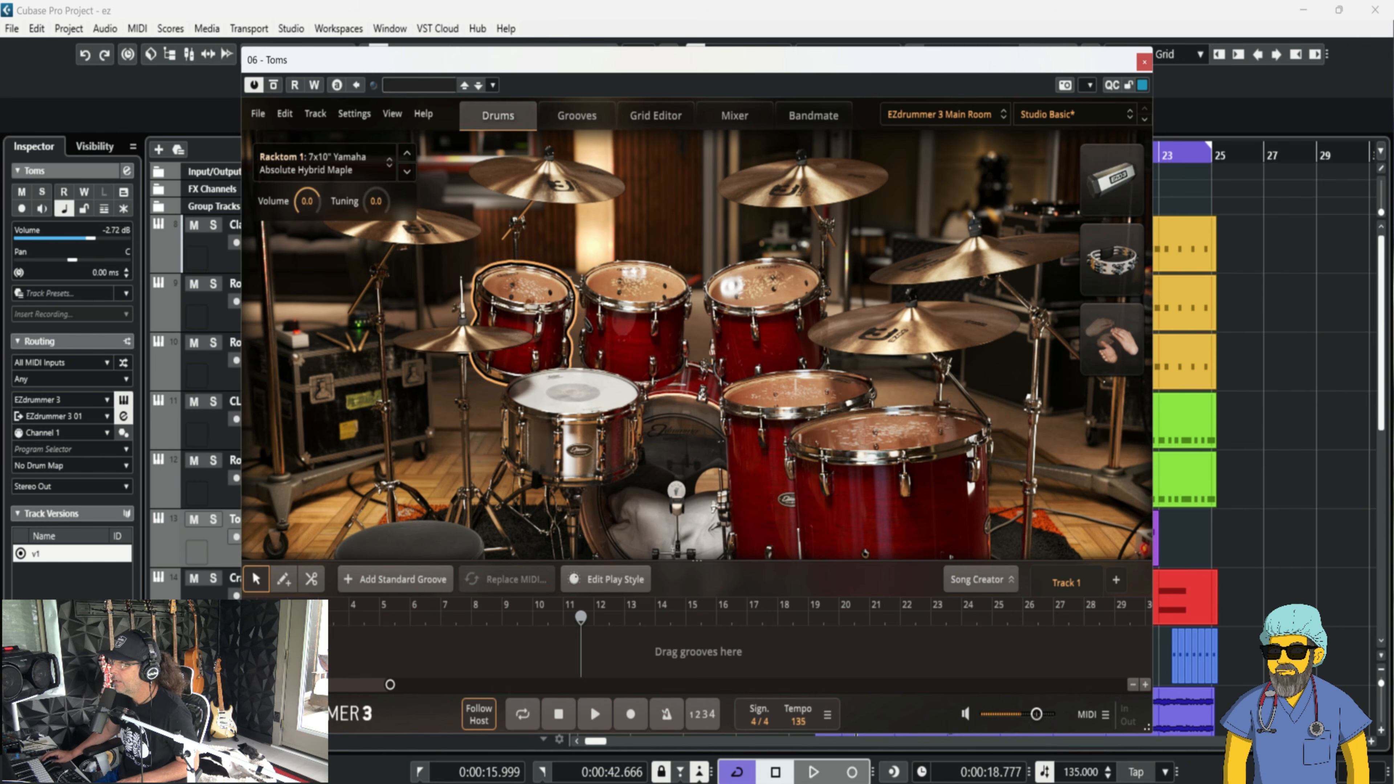
click(633, 285)
click(762, 285)
click(790, 389)
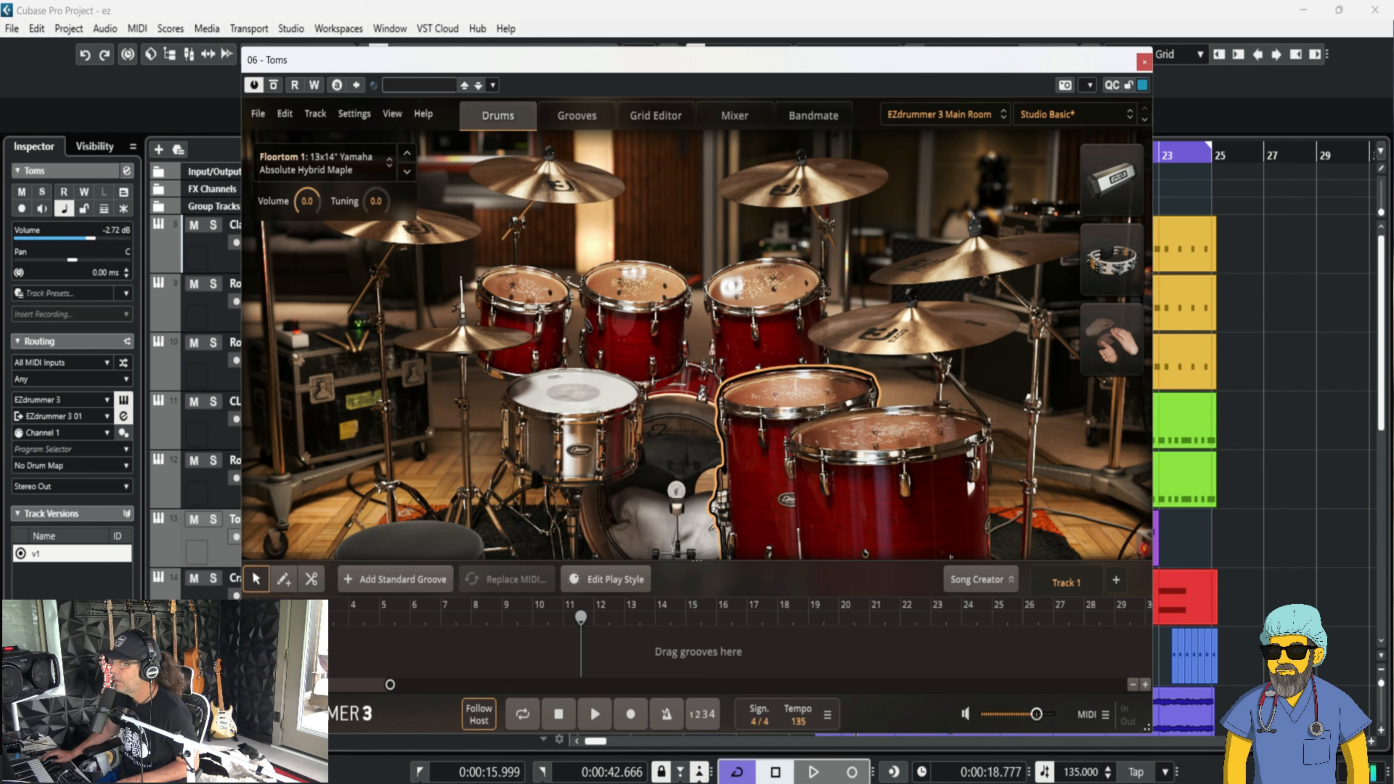
click(887, 432)
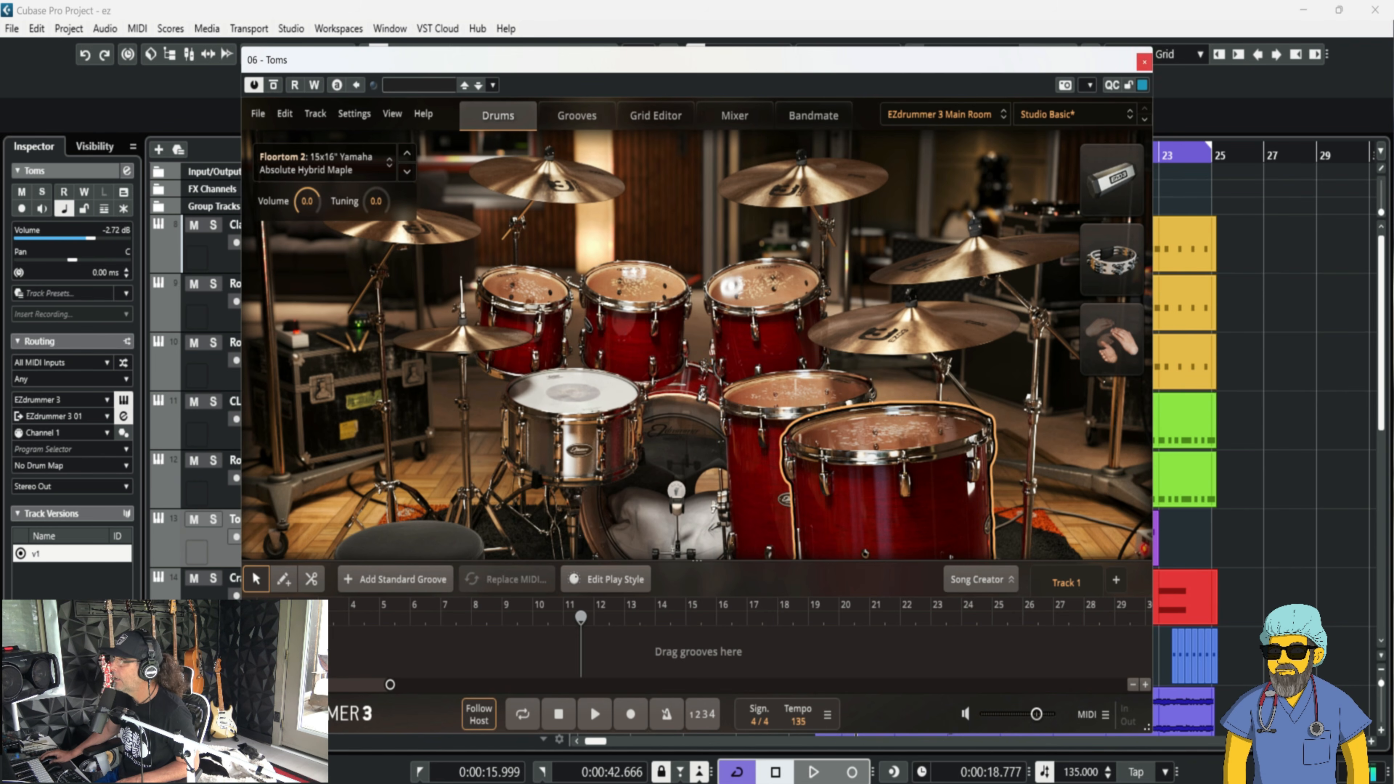
click(1144, 62)
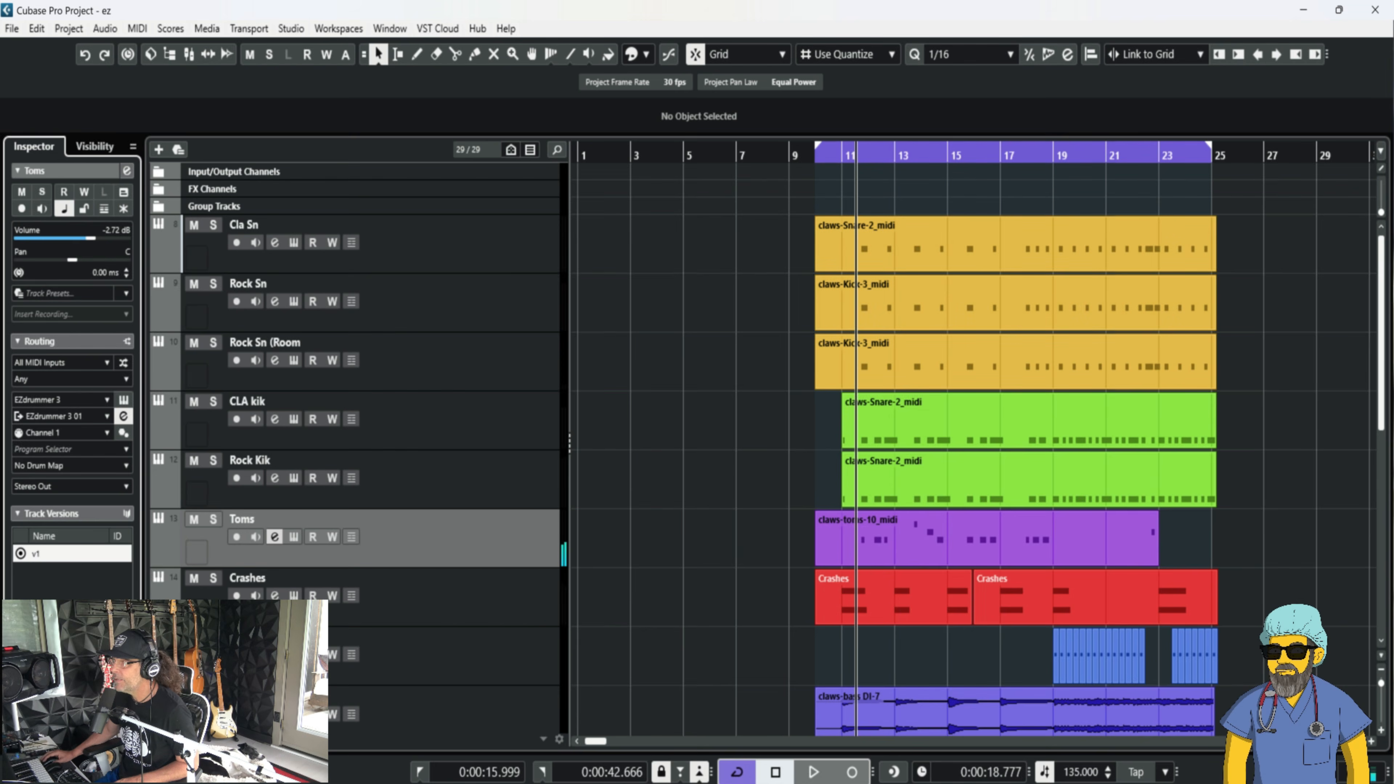
Show the API-550B Stereo insert of the Toms channel and choose its Rack Tom preset from the Drums factory presets.
click(274, 536)
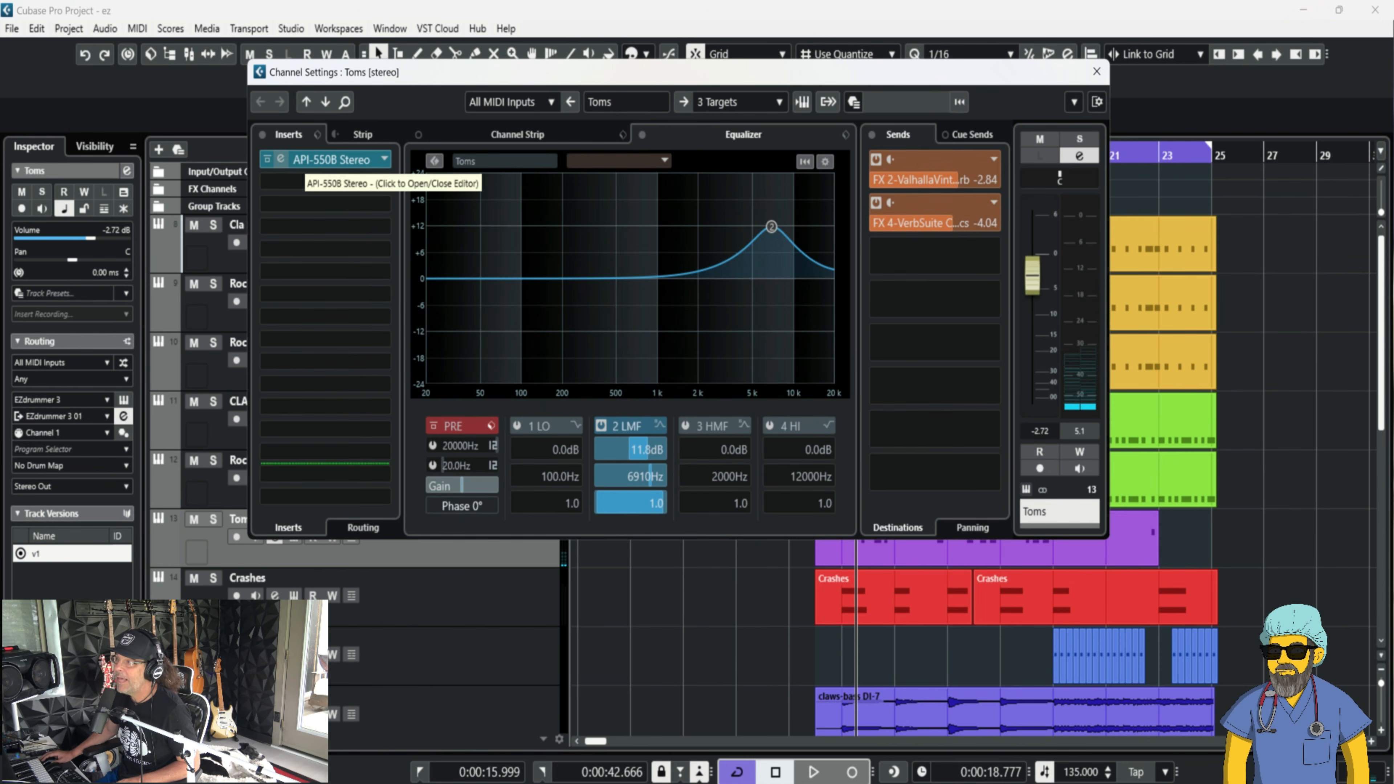
click(329, 160)
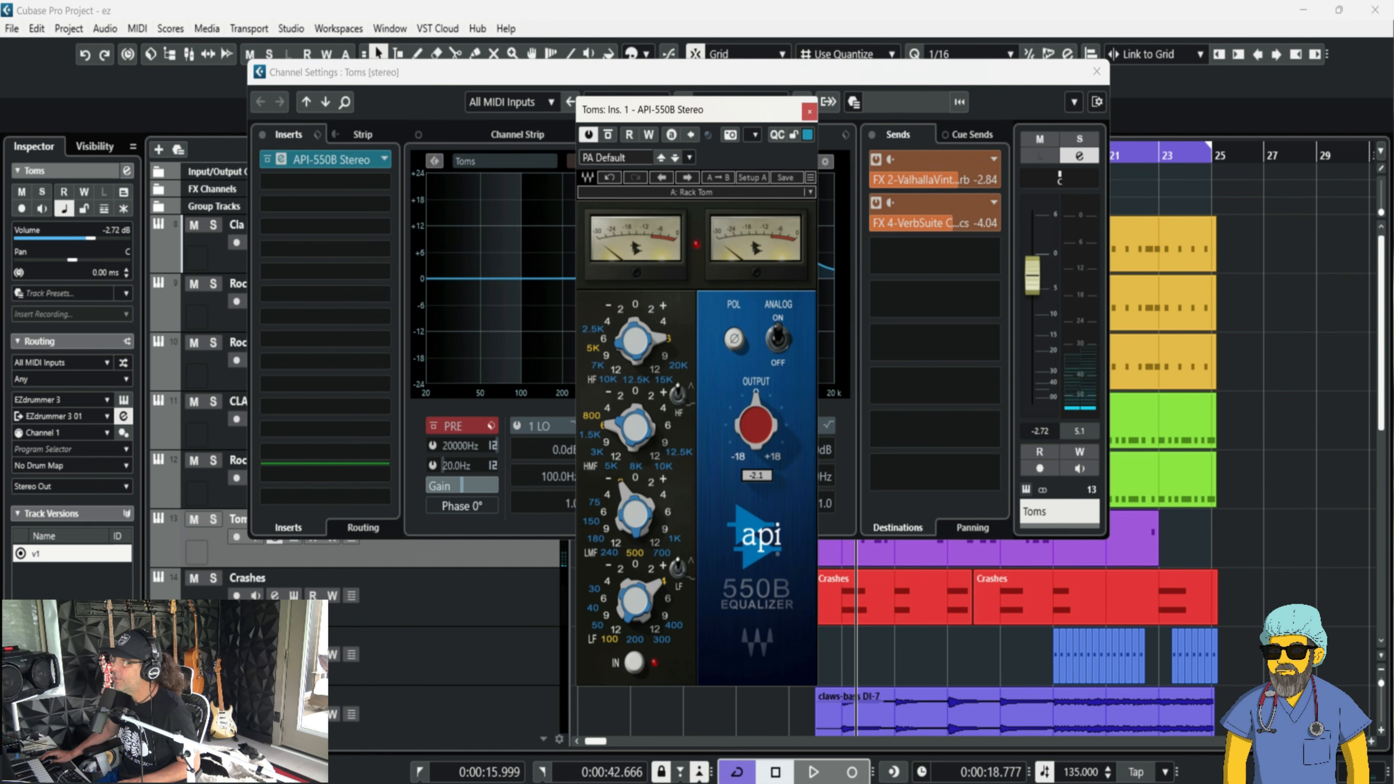
click(713, 192)
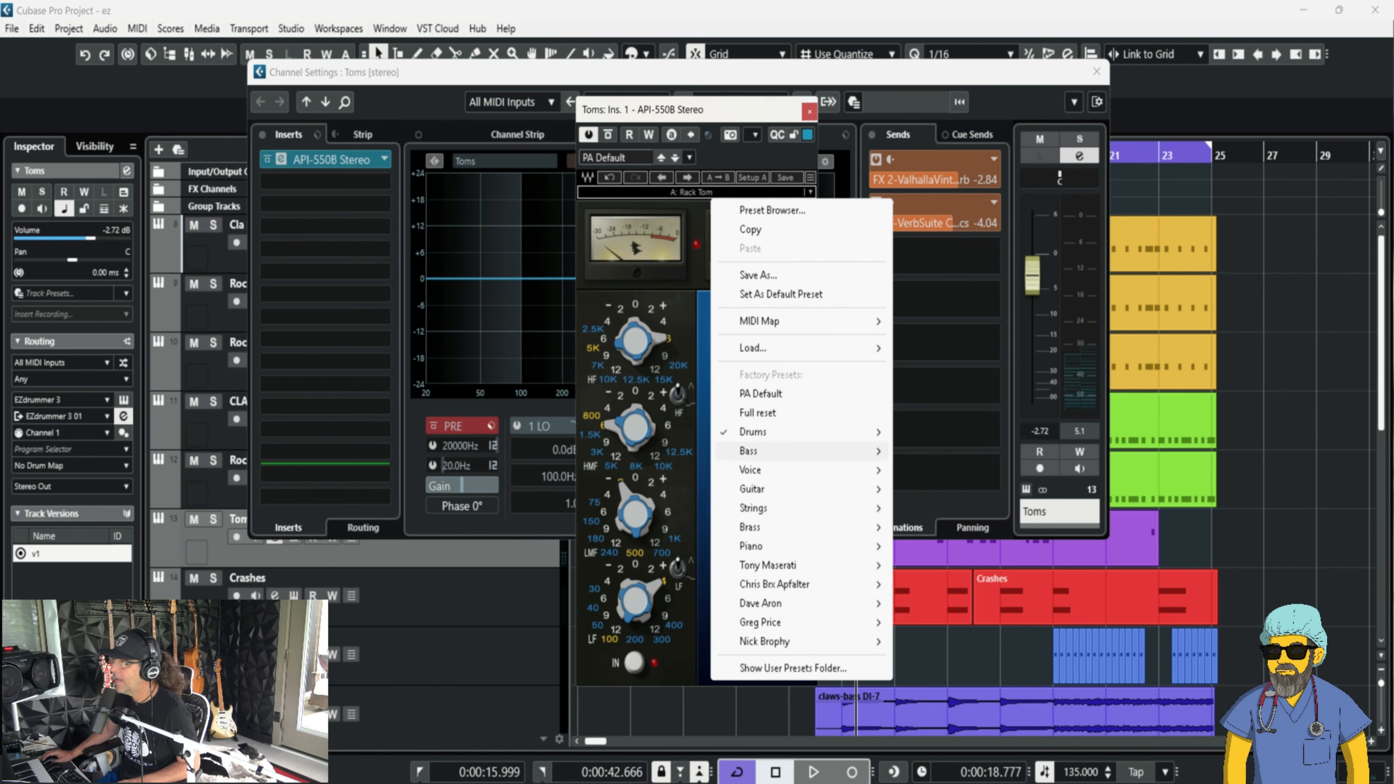
mouse_move(795, 432)
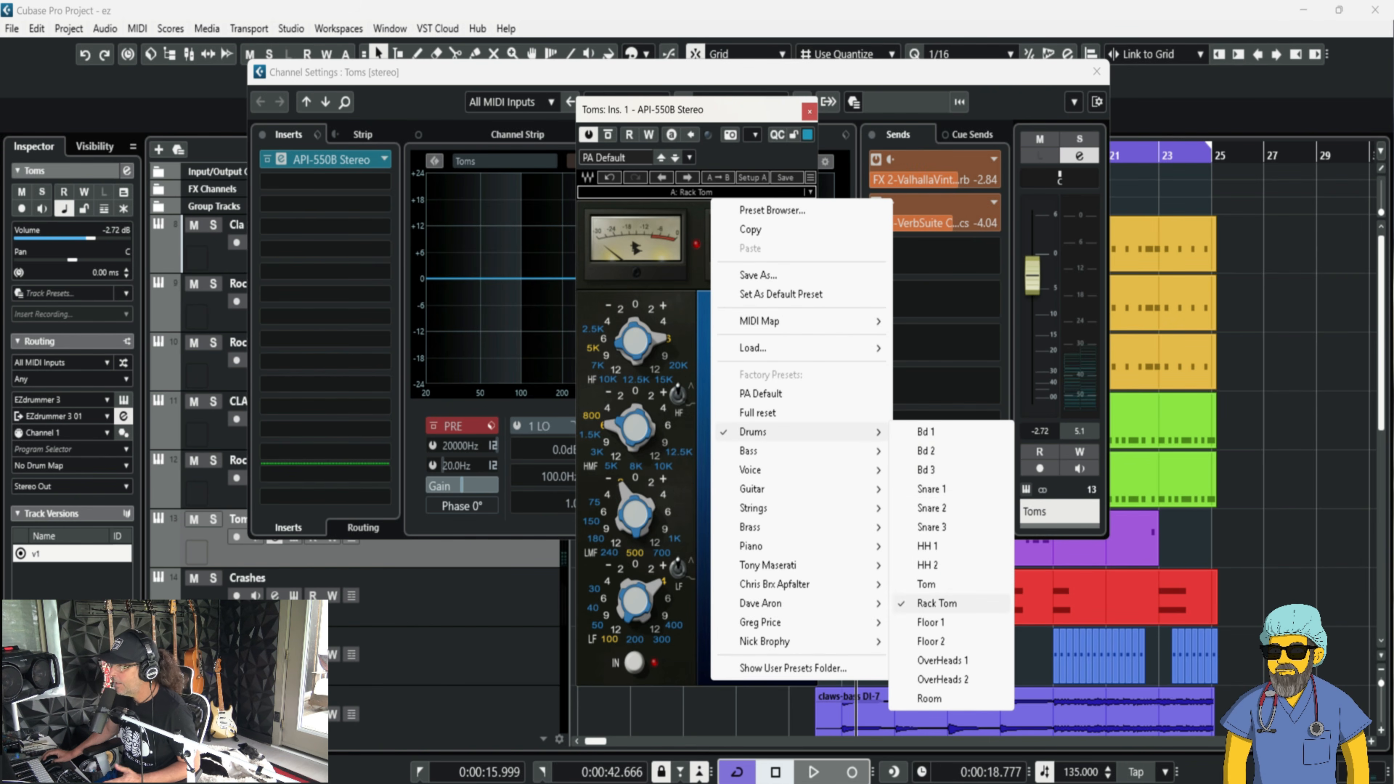
click(937, 602)
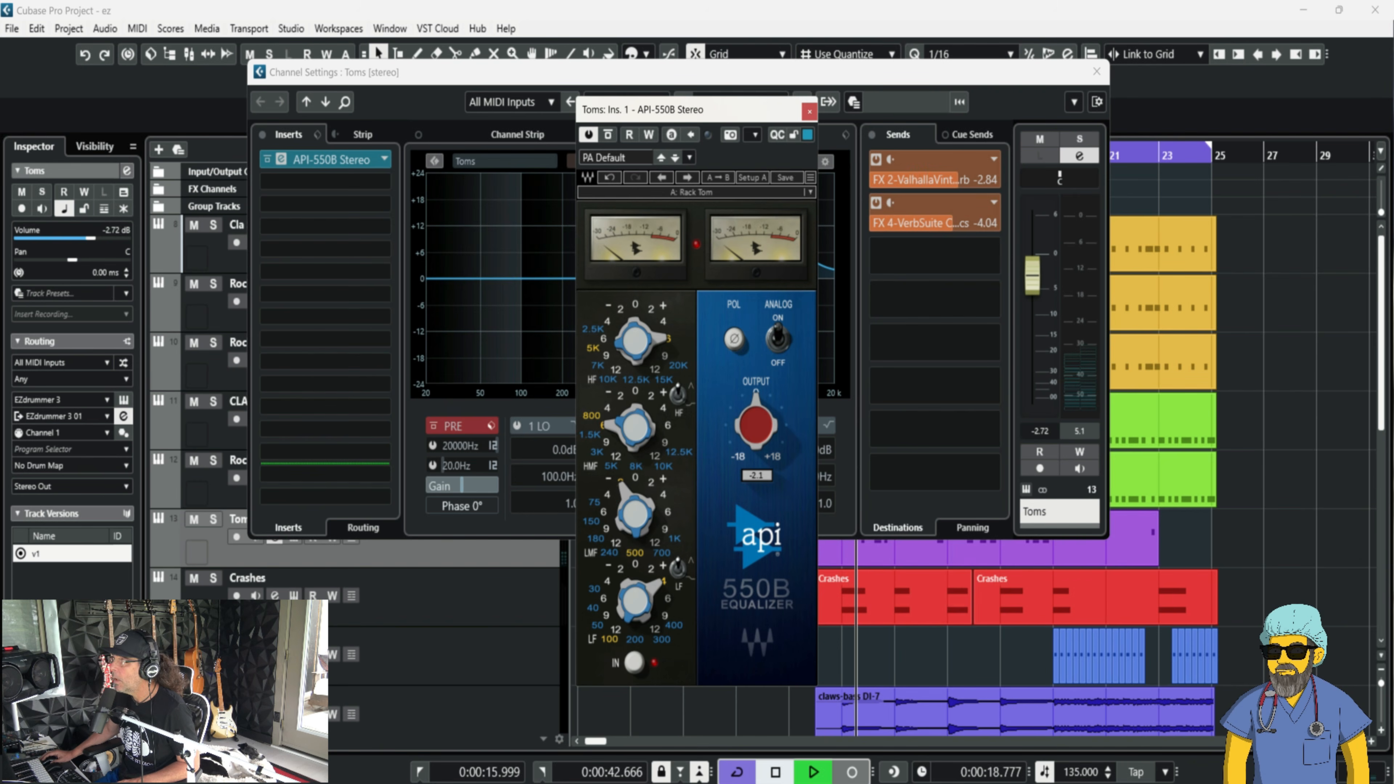
Solo the Toms channel during playback and listen to the toms with the API-550B equalizer active.
key(space)
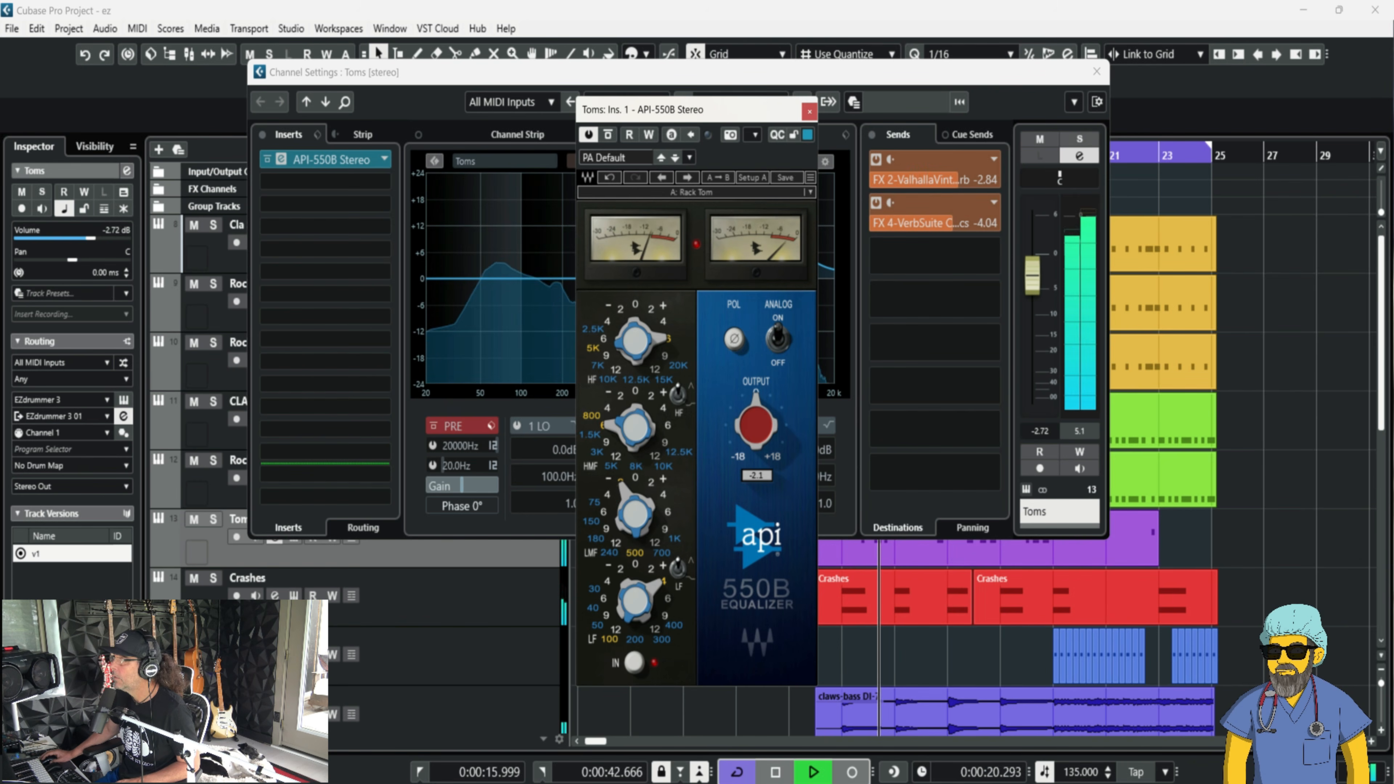
click(1079, 138)
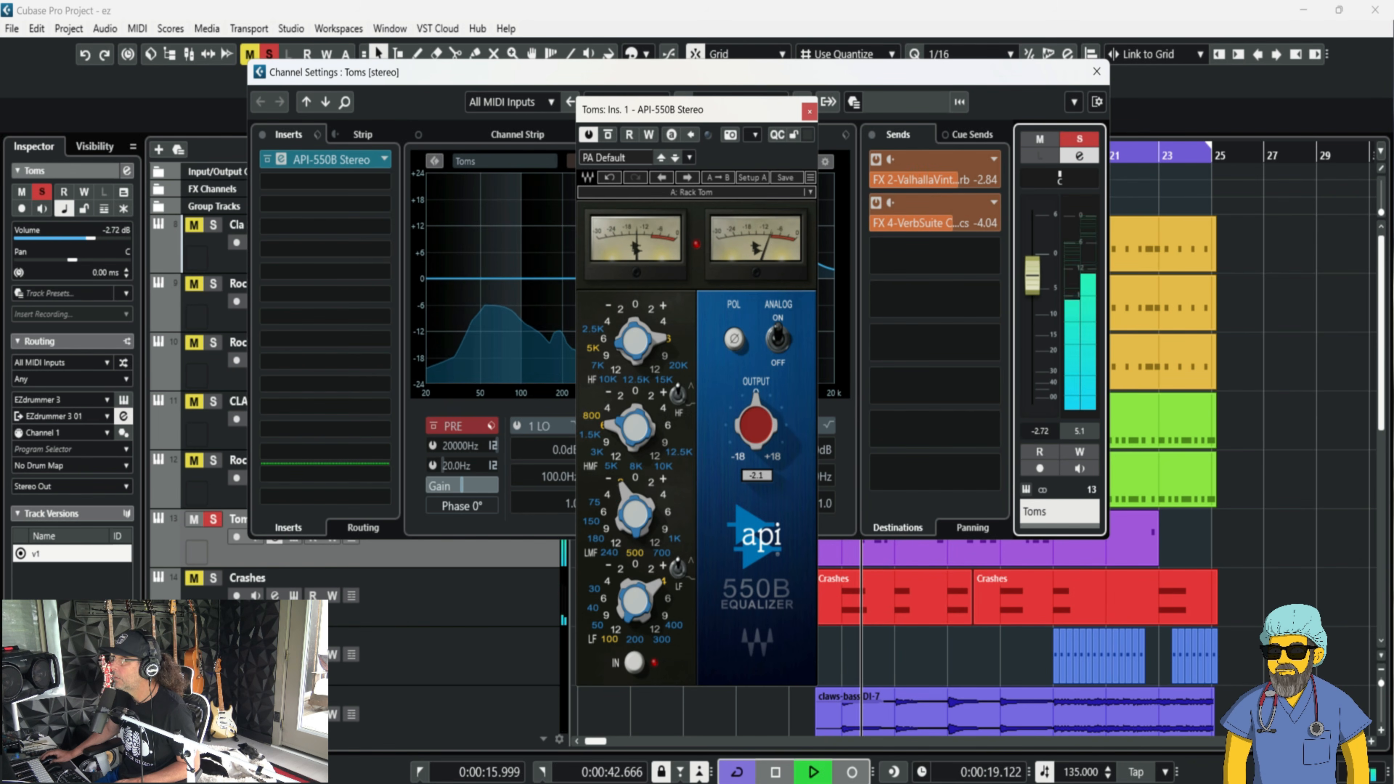
key(space)
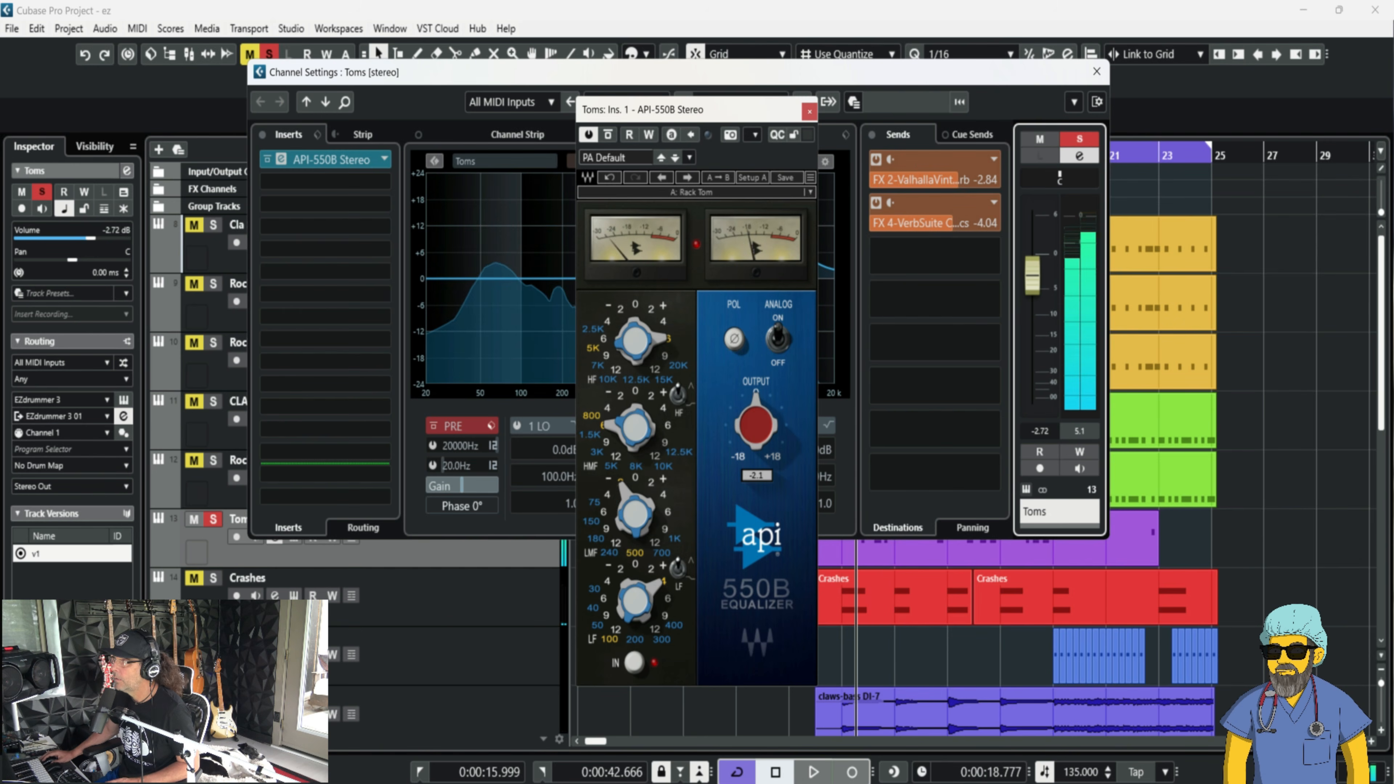
Compare the soloed toms with the API-550B bypassed and with it active again, and close the equalizer.
click(608, 134)
key(space)
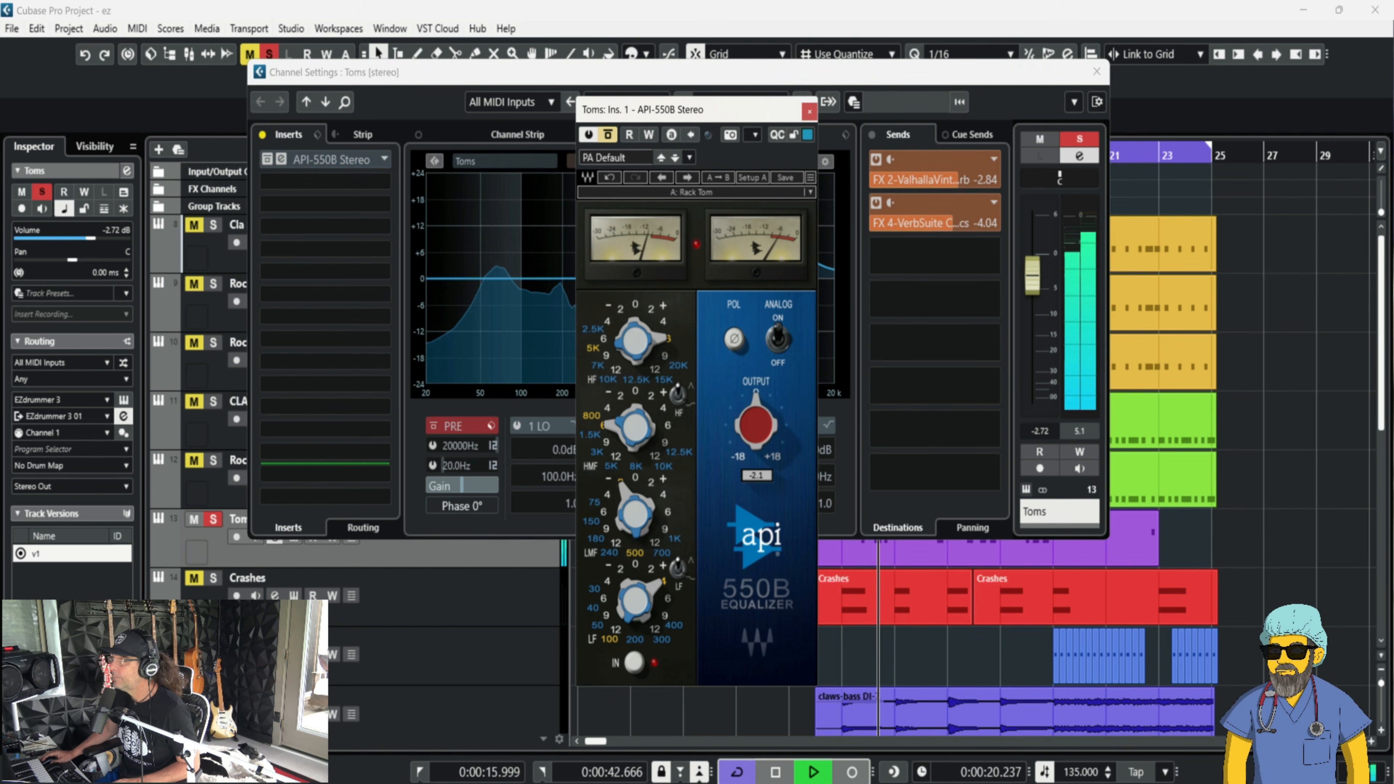
click(607, 134)
key(space)
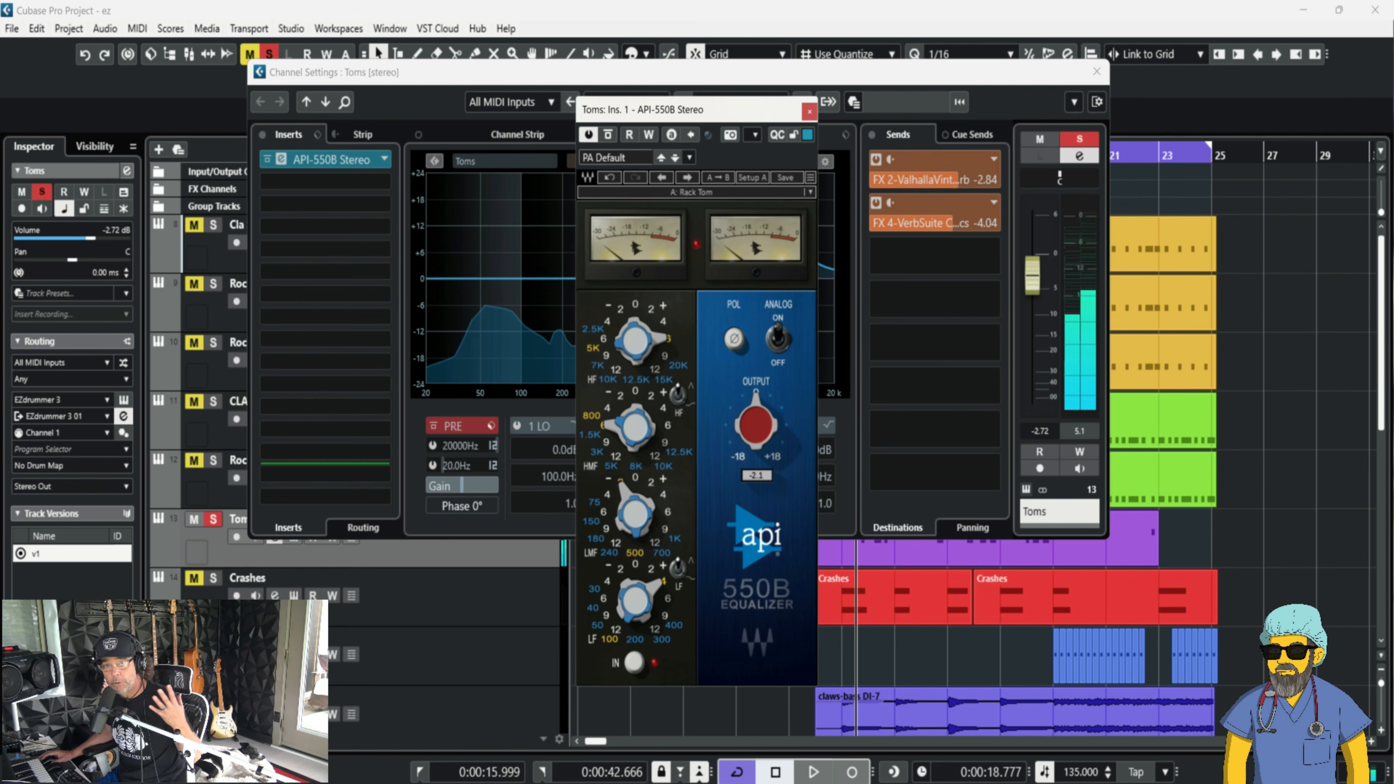
click(809, 111)
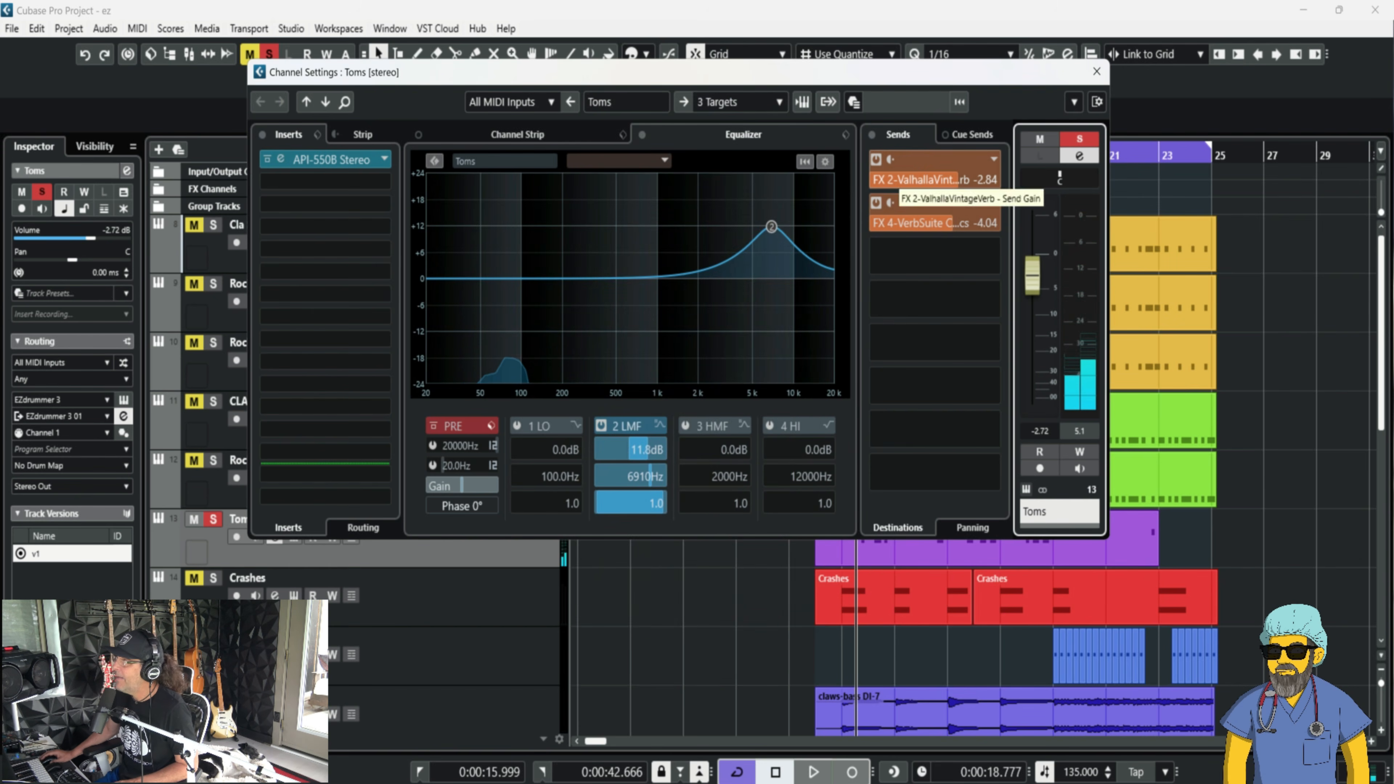
Play the soloed toms with only the FX 2 send active, with both reverb sends off, and with only the FX 4 send active.
click(876, 203)
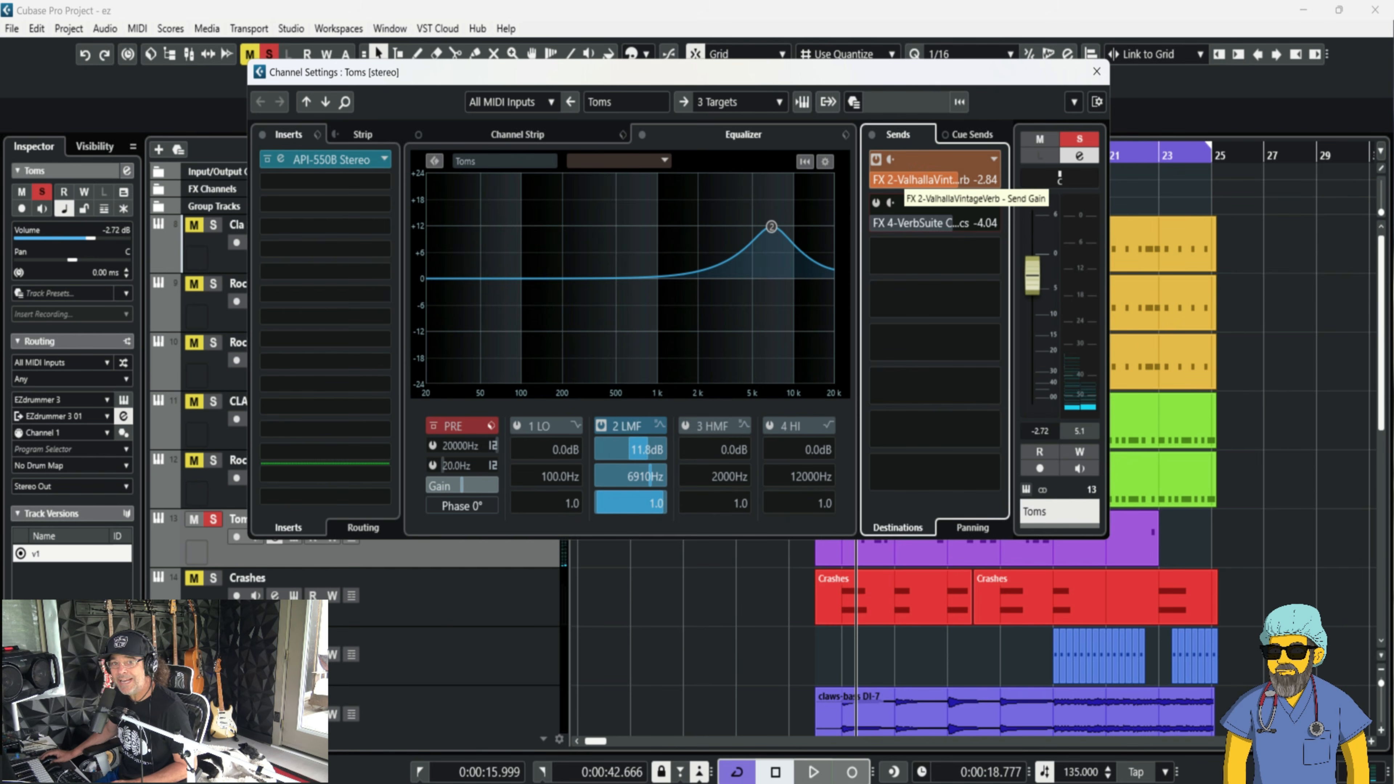
key(space)
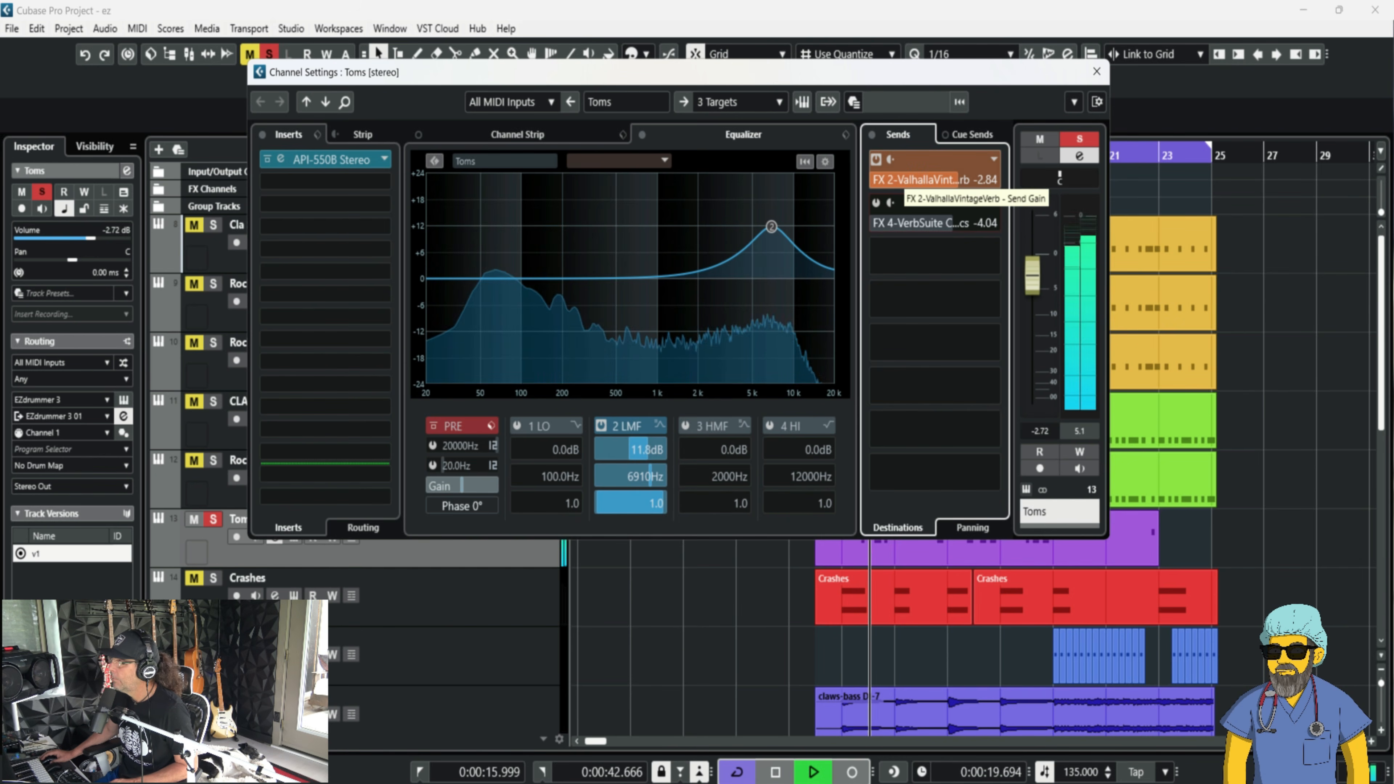
key(space)
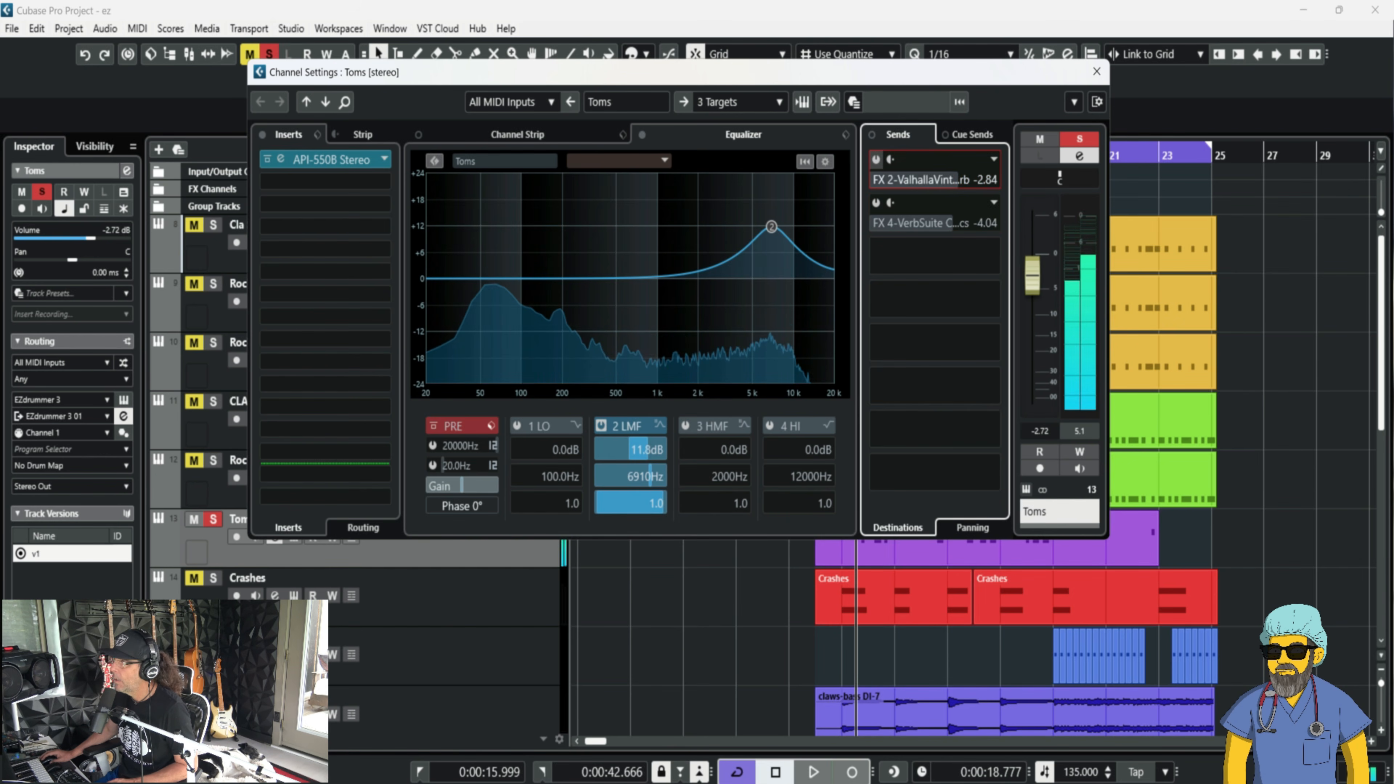
key(space)
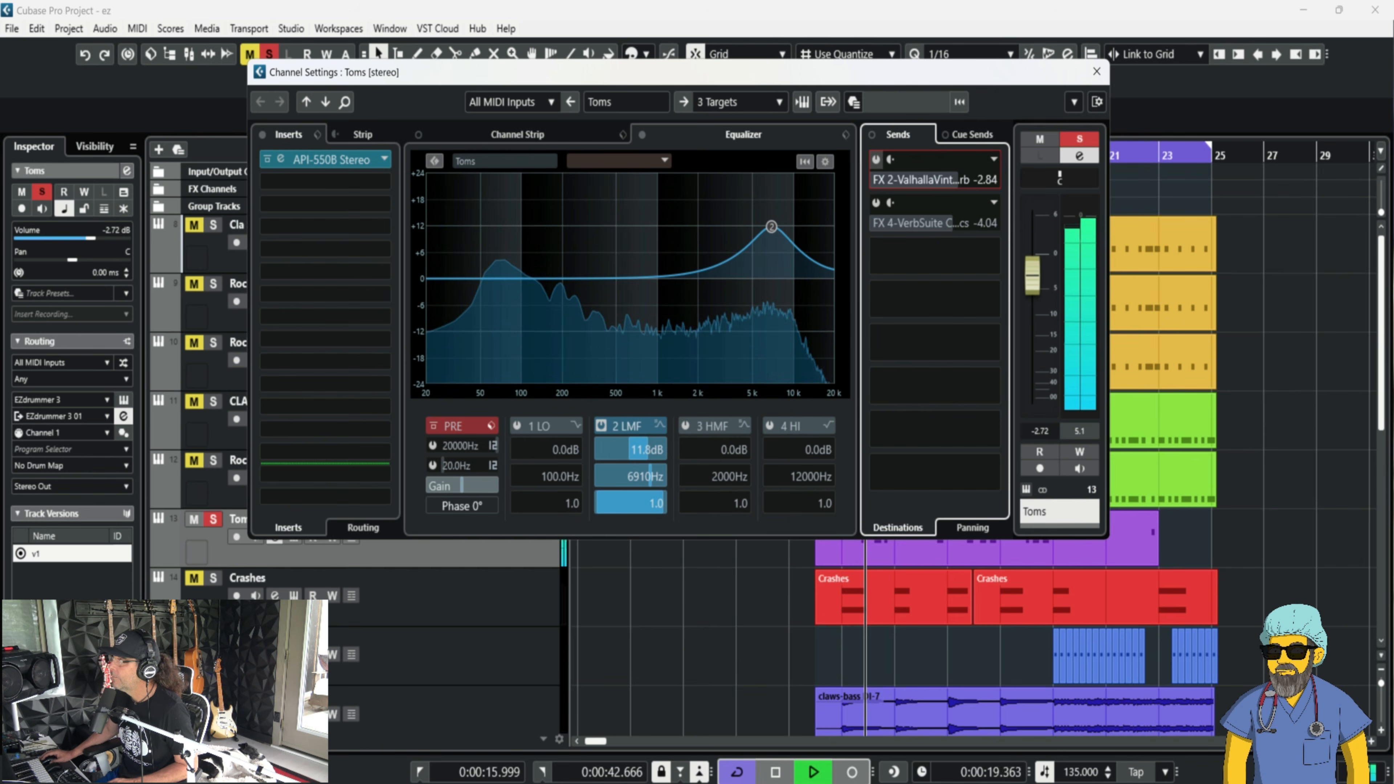
key(space)
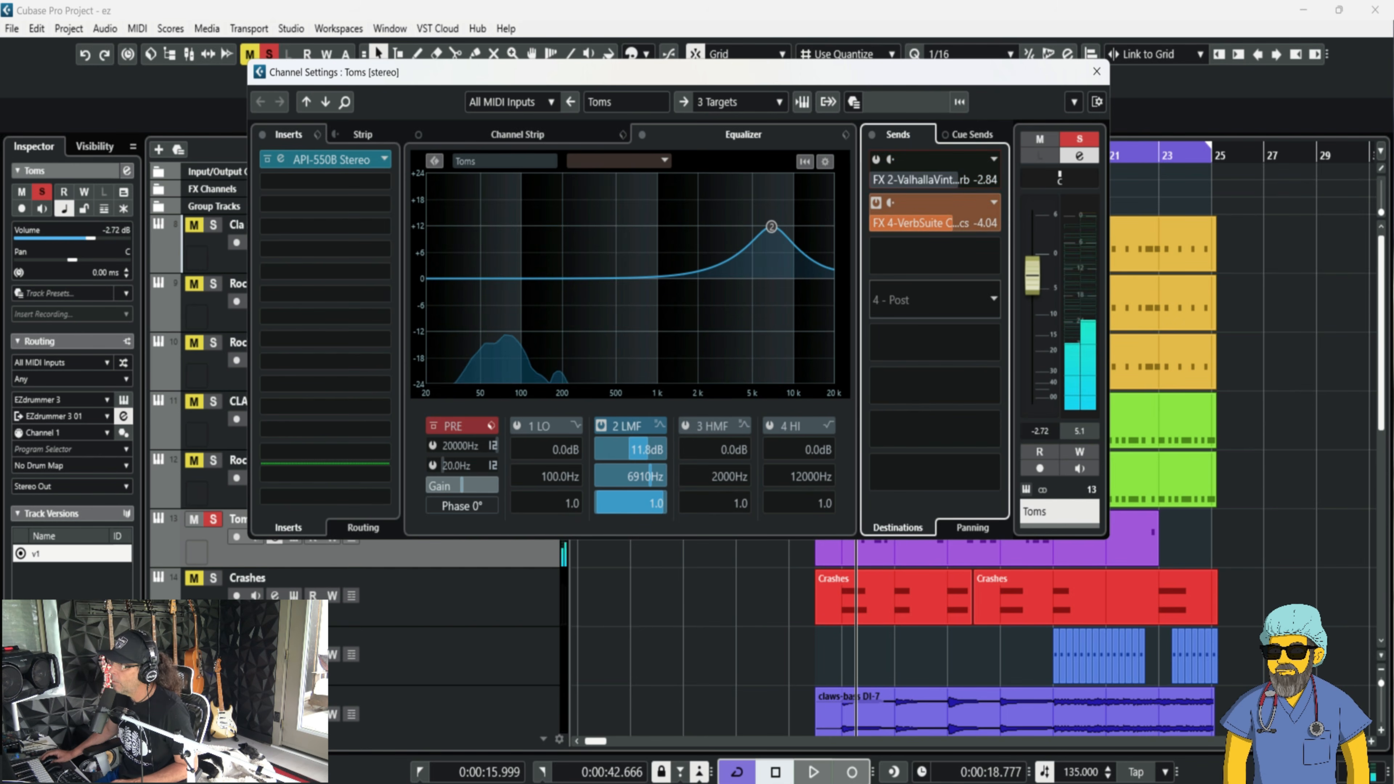
key(space)
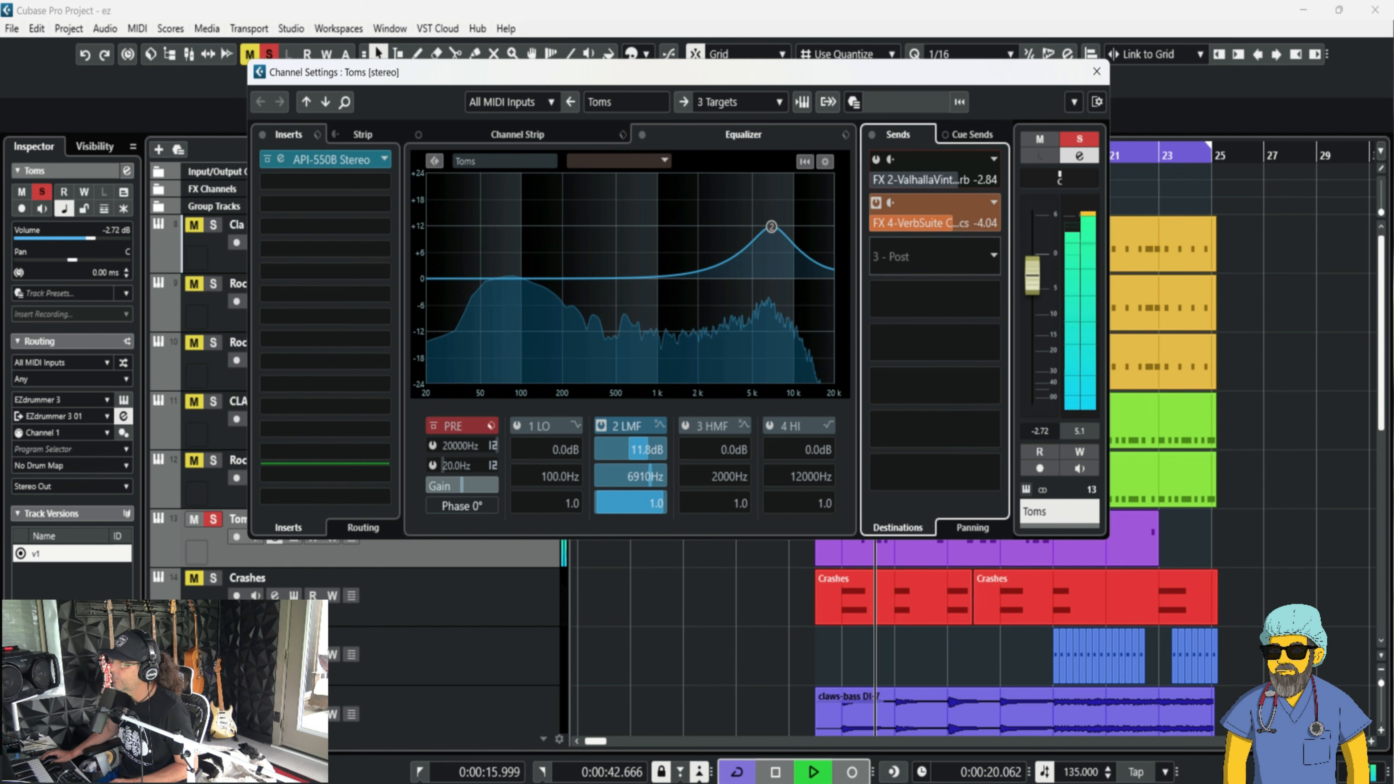
key(space)
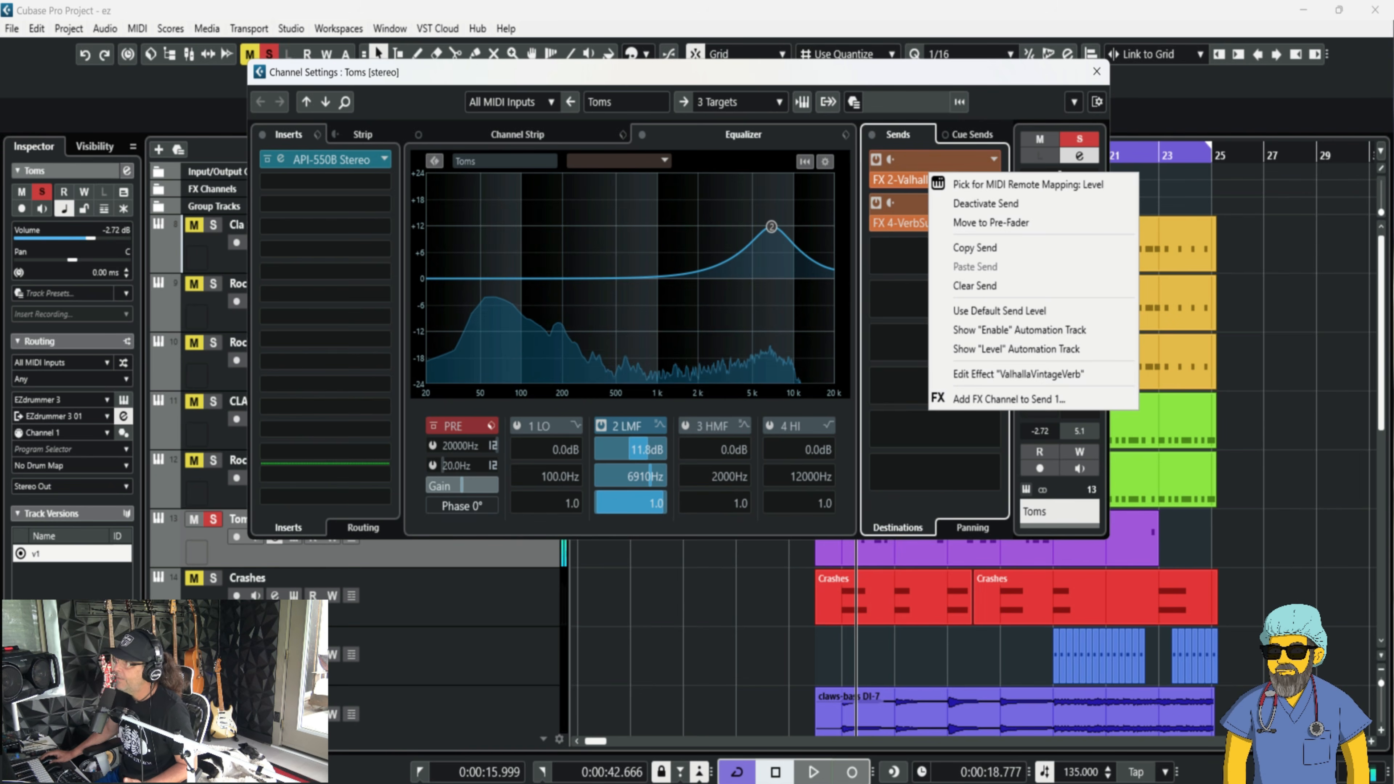
Inspect the ValhallaVintageVerb settings behind the FX 2 and FX 4 sends, and leave the Toms channel settings.
right_click(928, 177)
click(1015, 374)
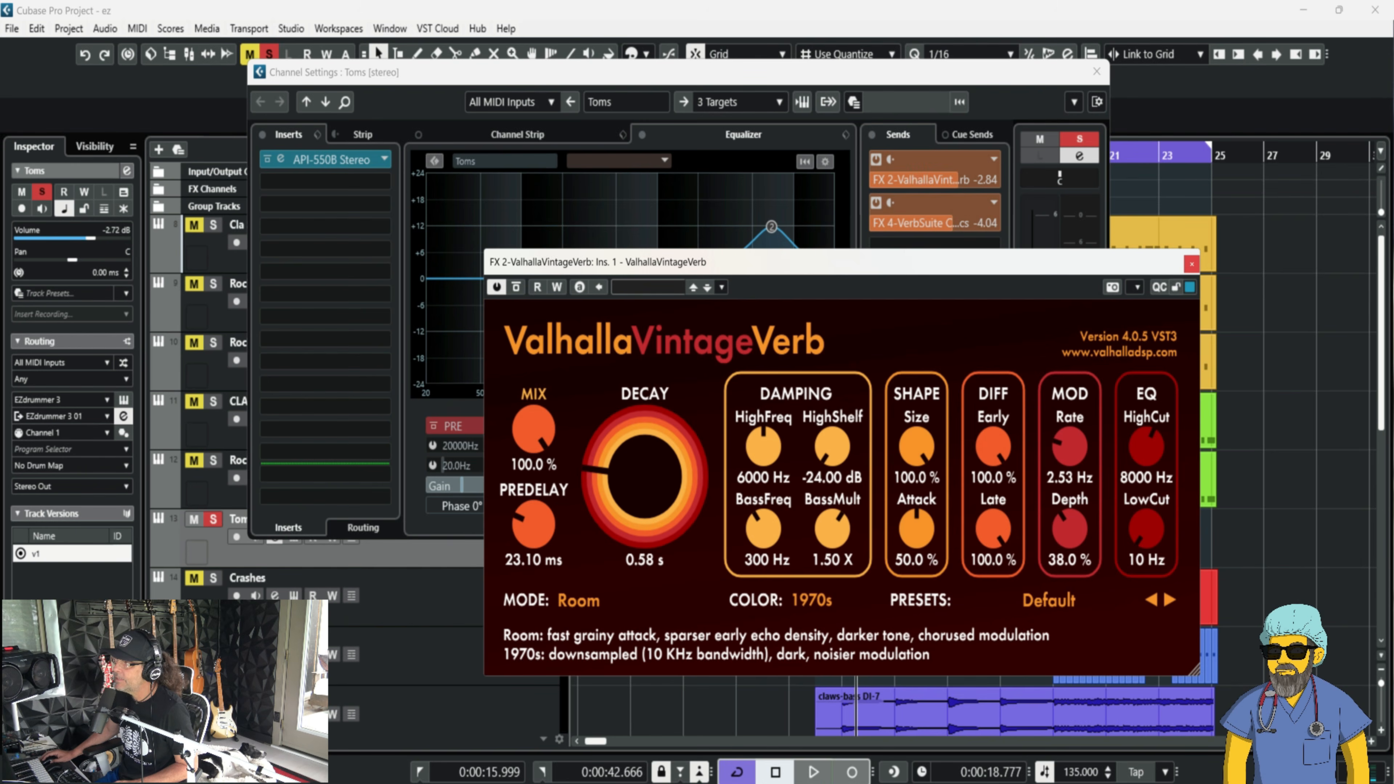
click(1191, 264)
right_click(952, 199)
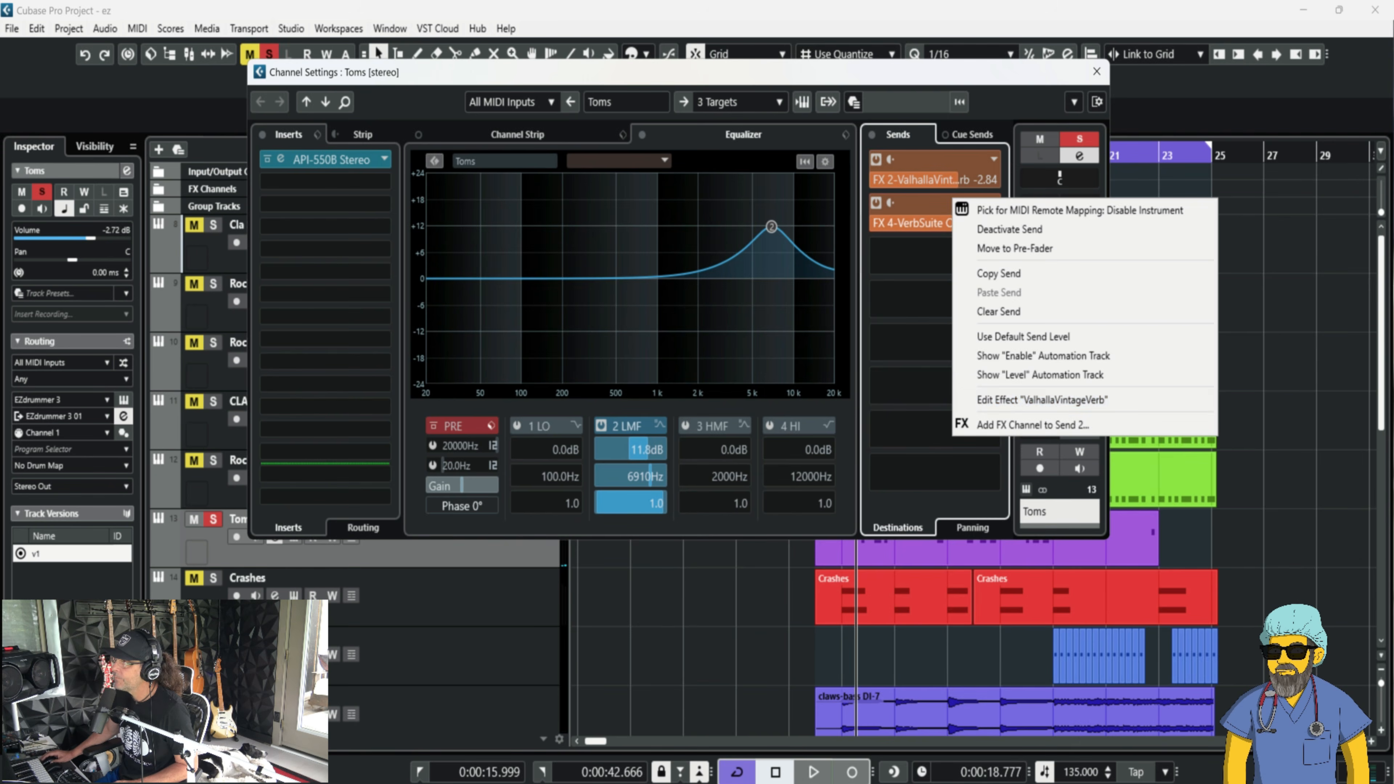
click(1041, 399)
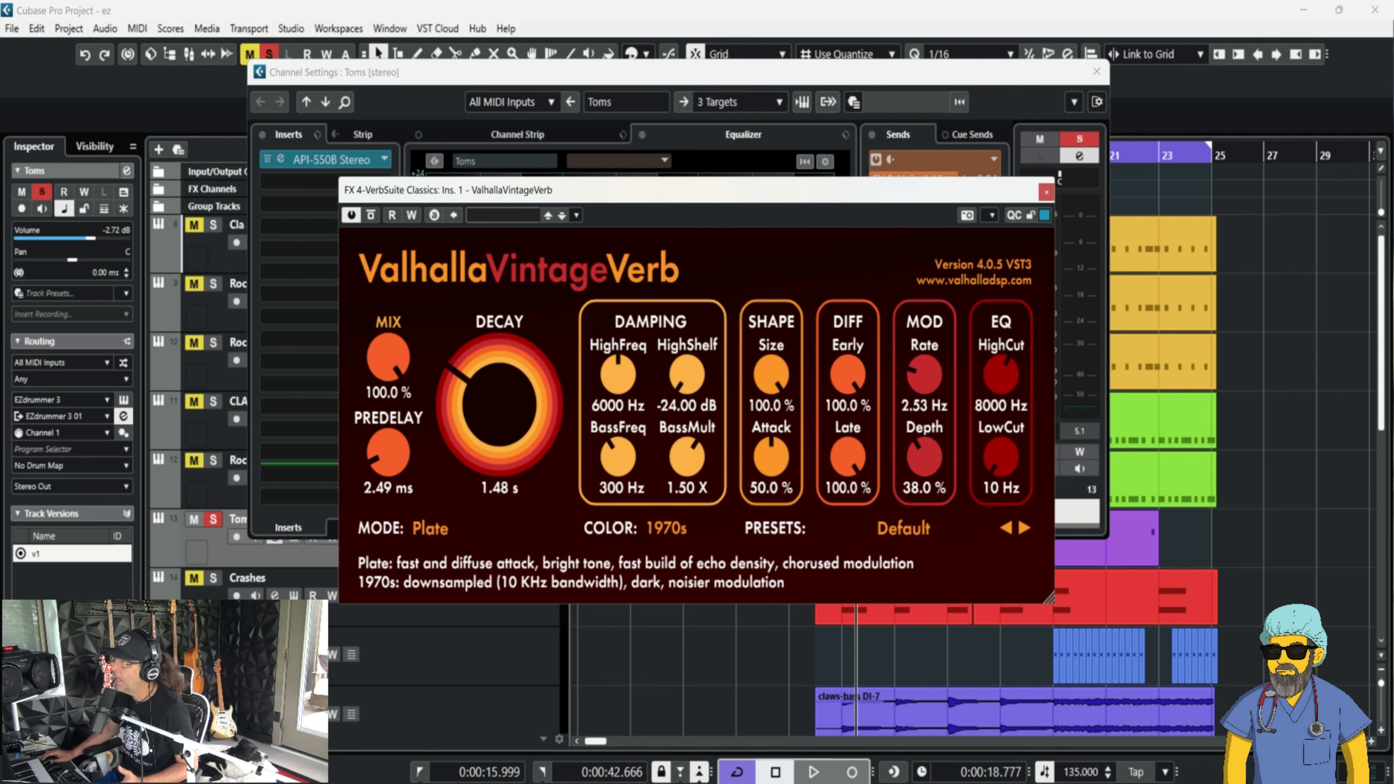
click(1045, 191)
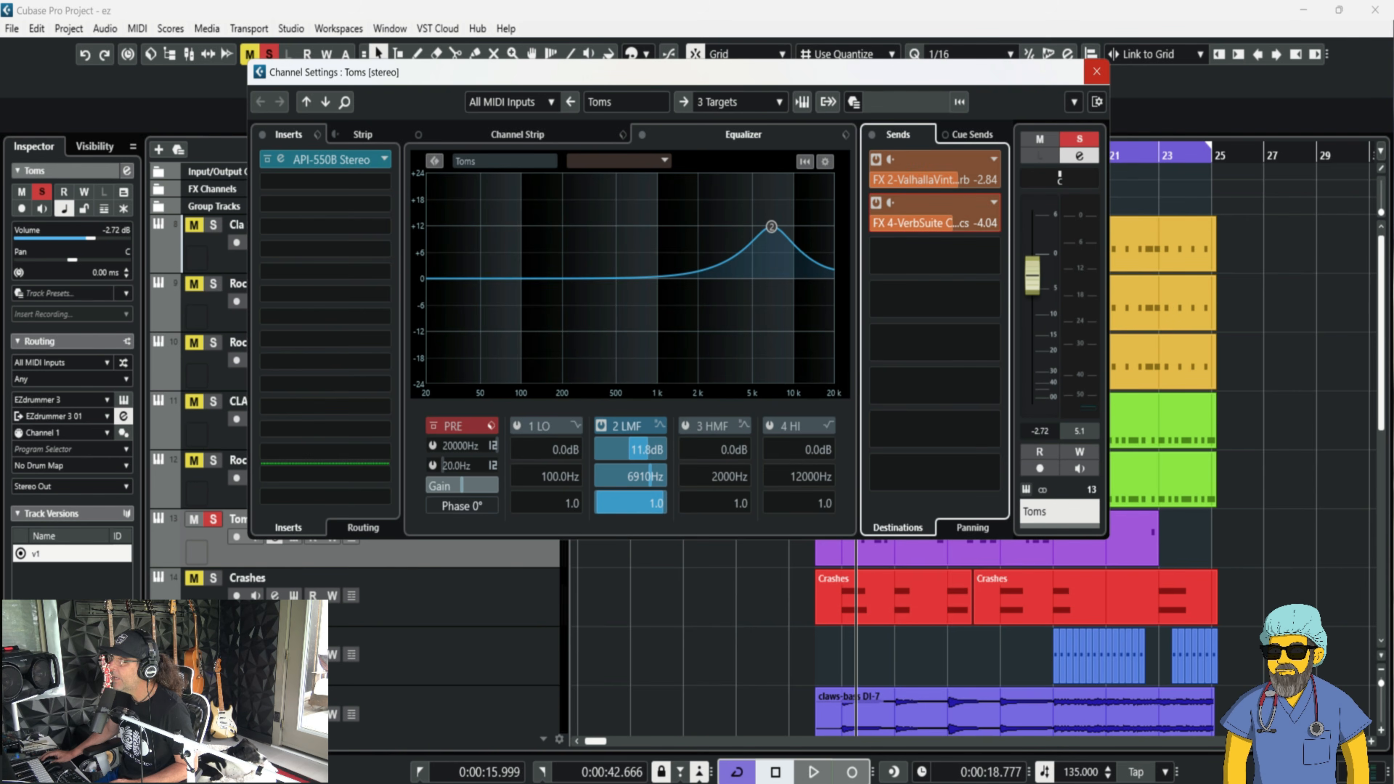
click(1096, 72)
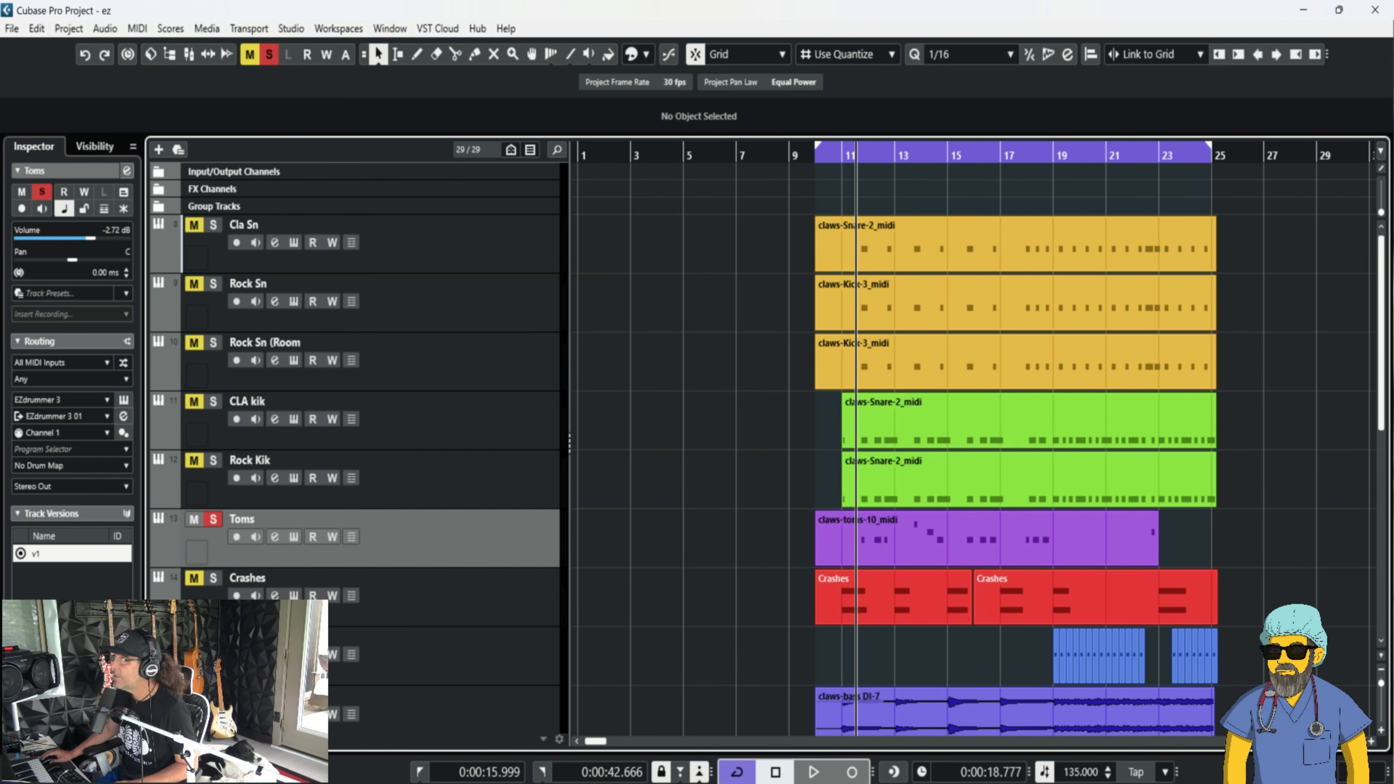
Move the playback cursor back to bar 11 and switch the solo from the Toms track to the Crashes track.
key(KP_Subtract)
key(s)
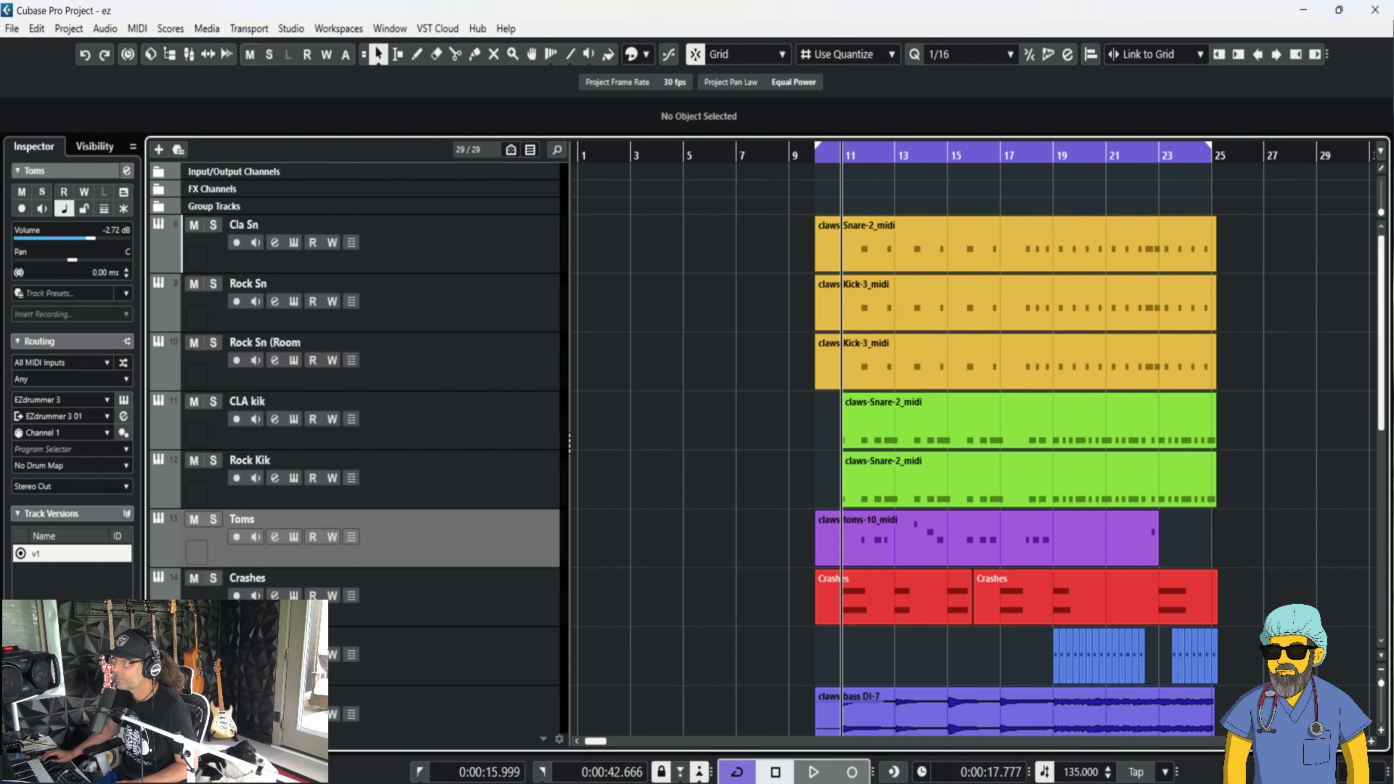
key(Down)
key(s)
Show the EZdrummer 3 drum kit of the Crashes track and play the soloed crash part.
key(e)
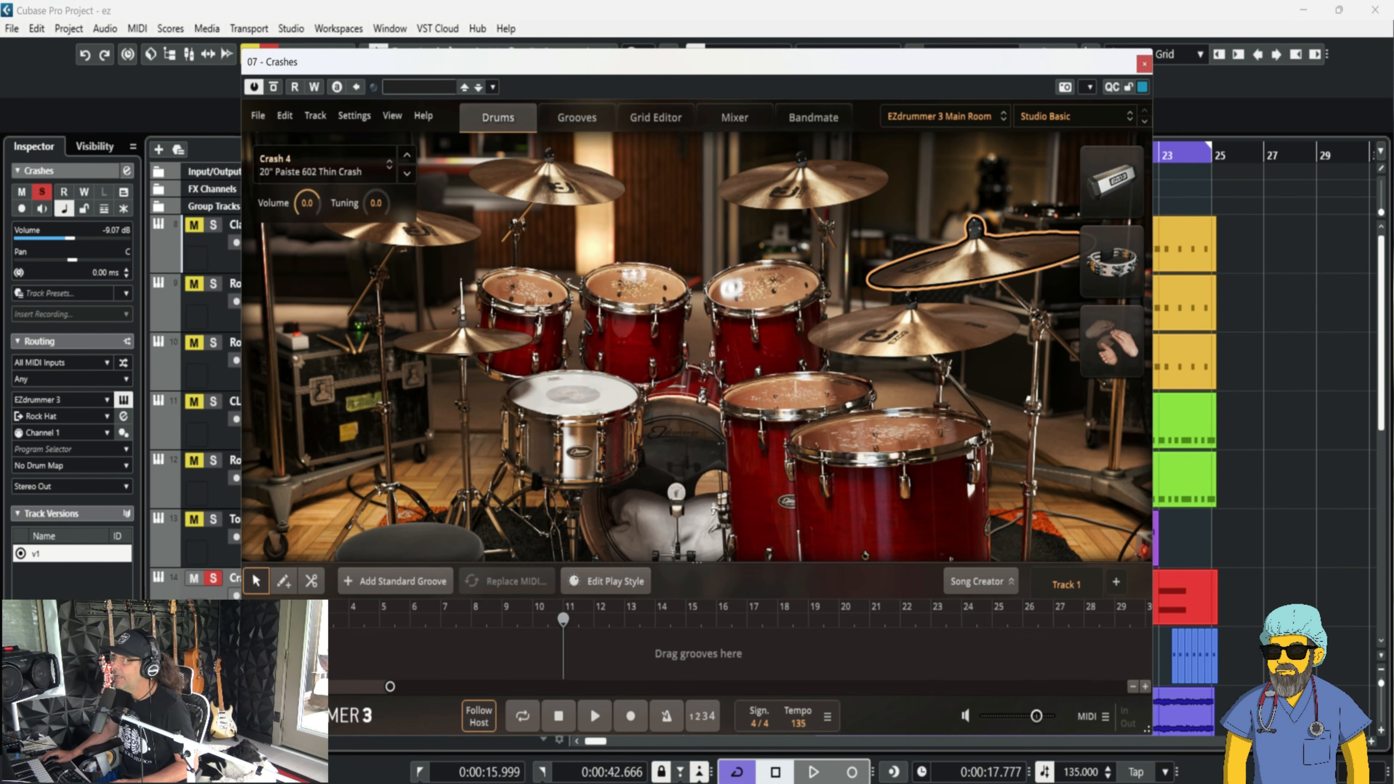
key(space)
key(space)
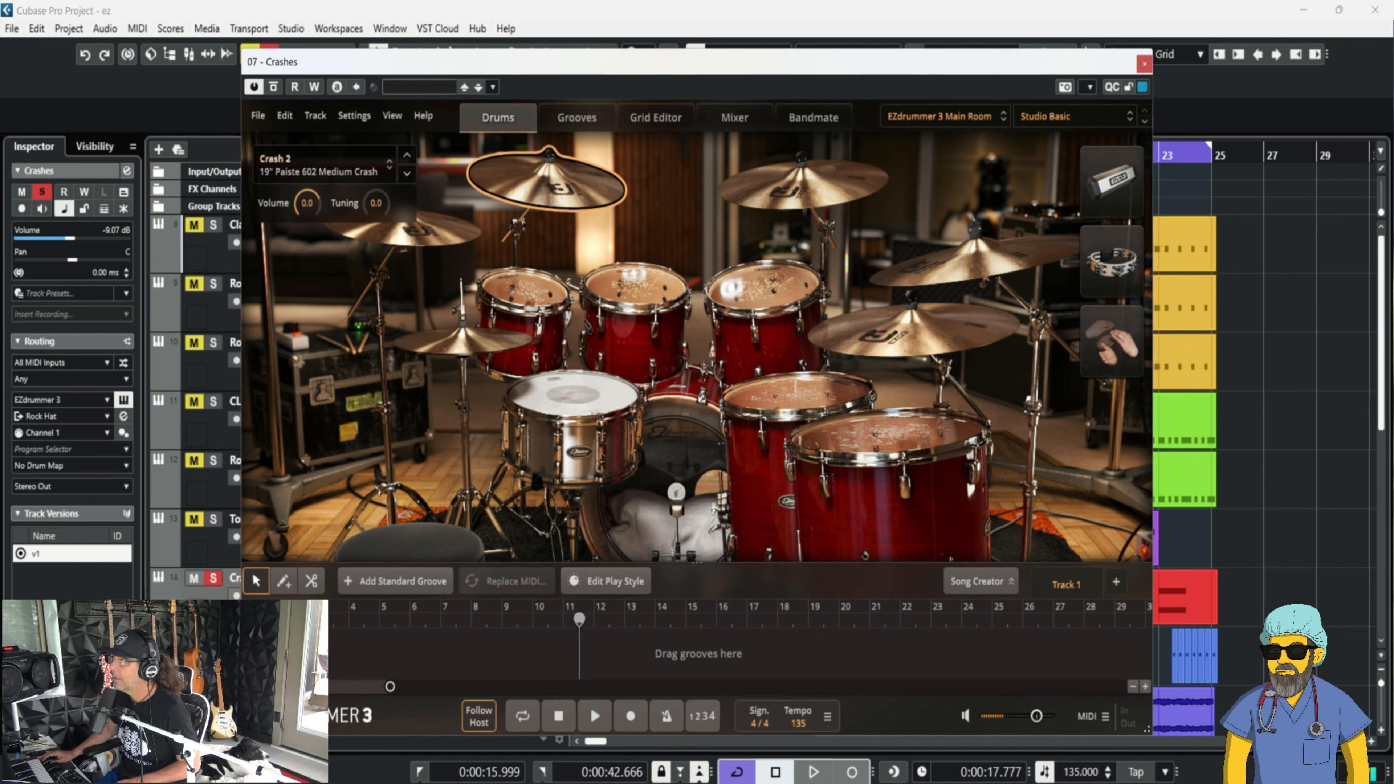
Audition Crash 3 and Crash 2 on the kit, view the cymbal choices for Crash 2, and close the instrument.
right_click(811, 196)
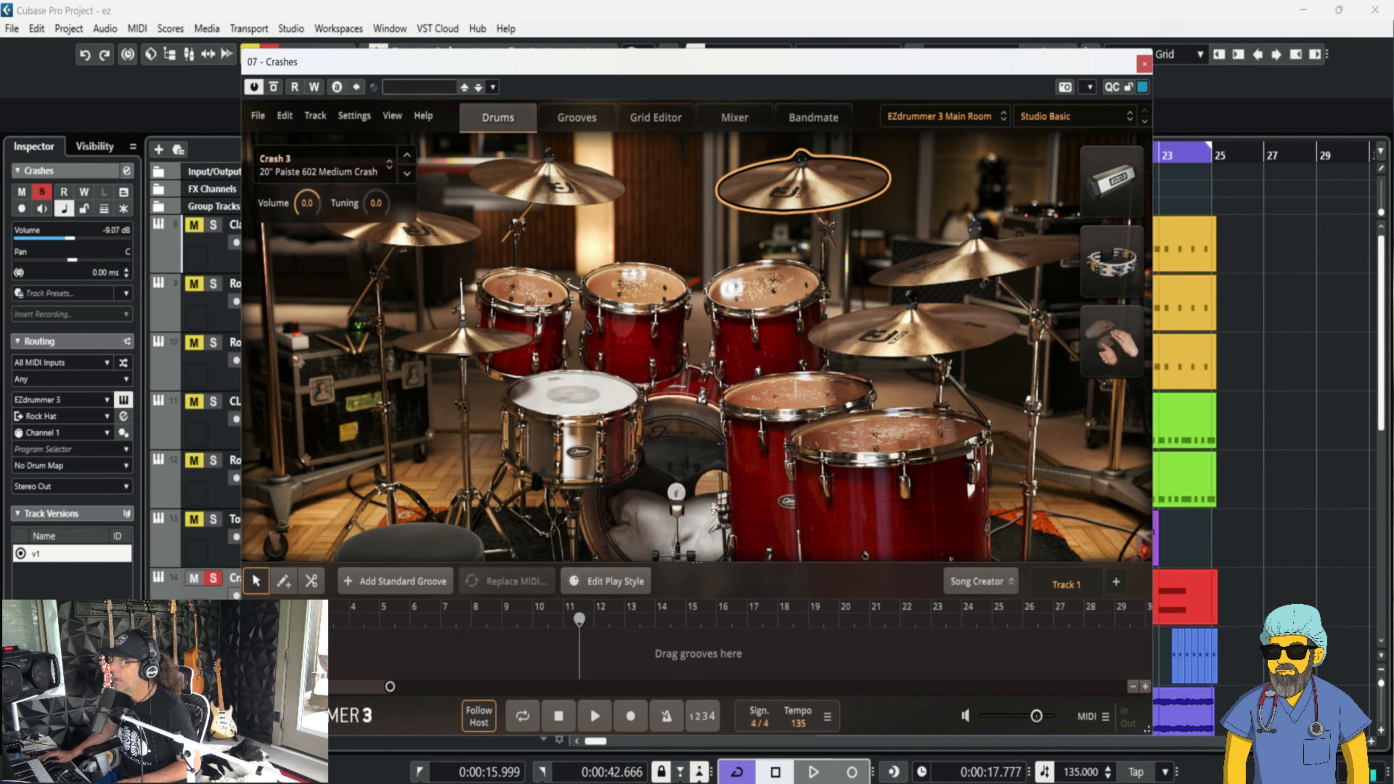
right_click(582, 187)
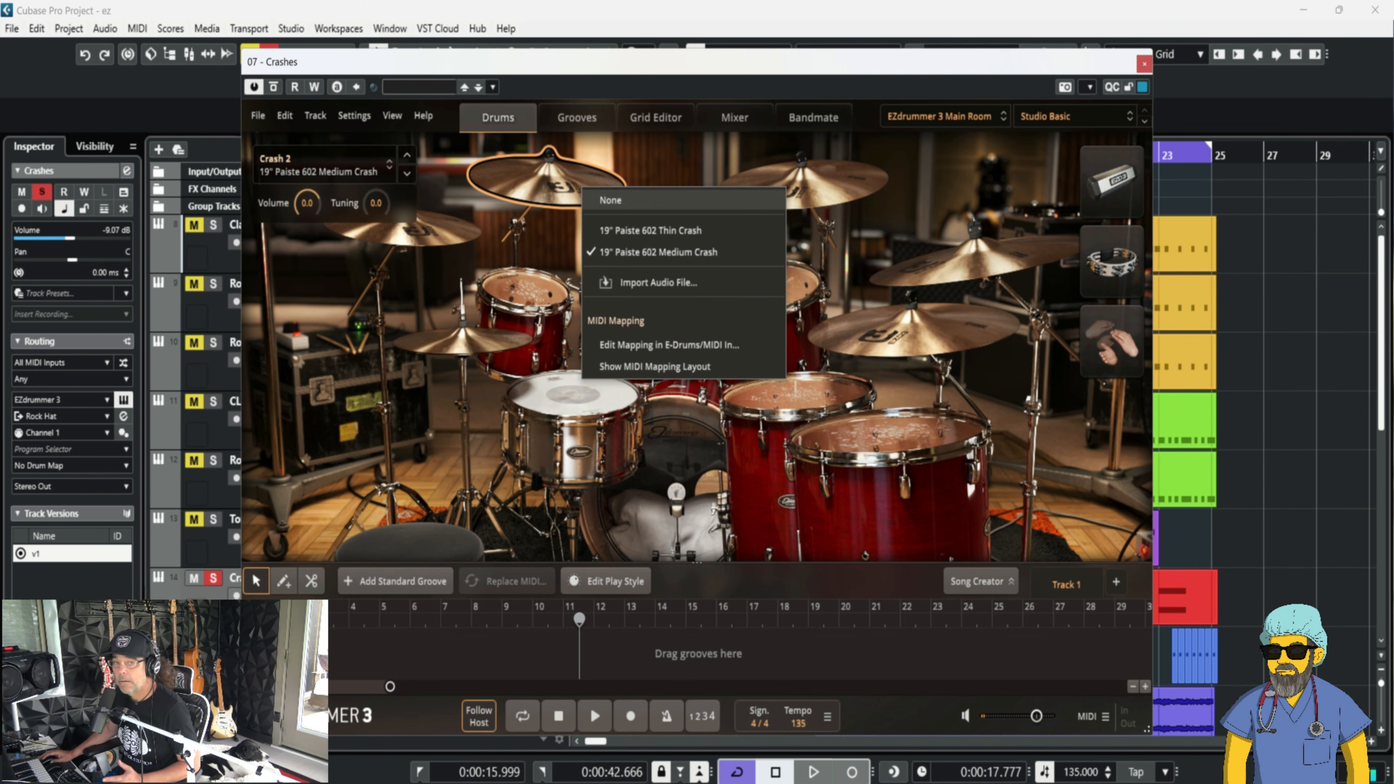
key(Escape)
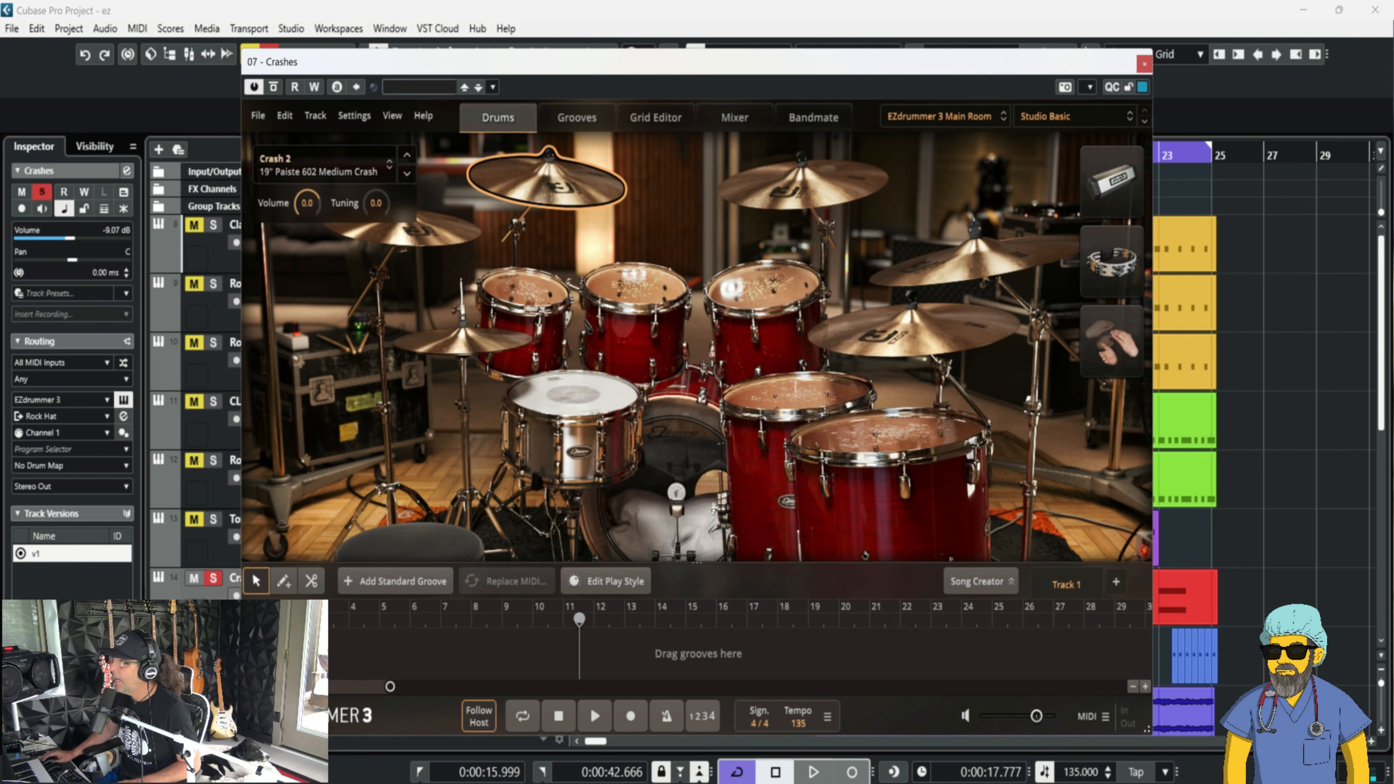
click(1144, 63)
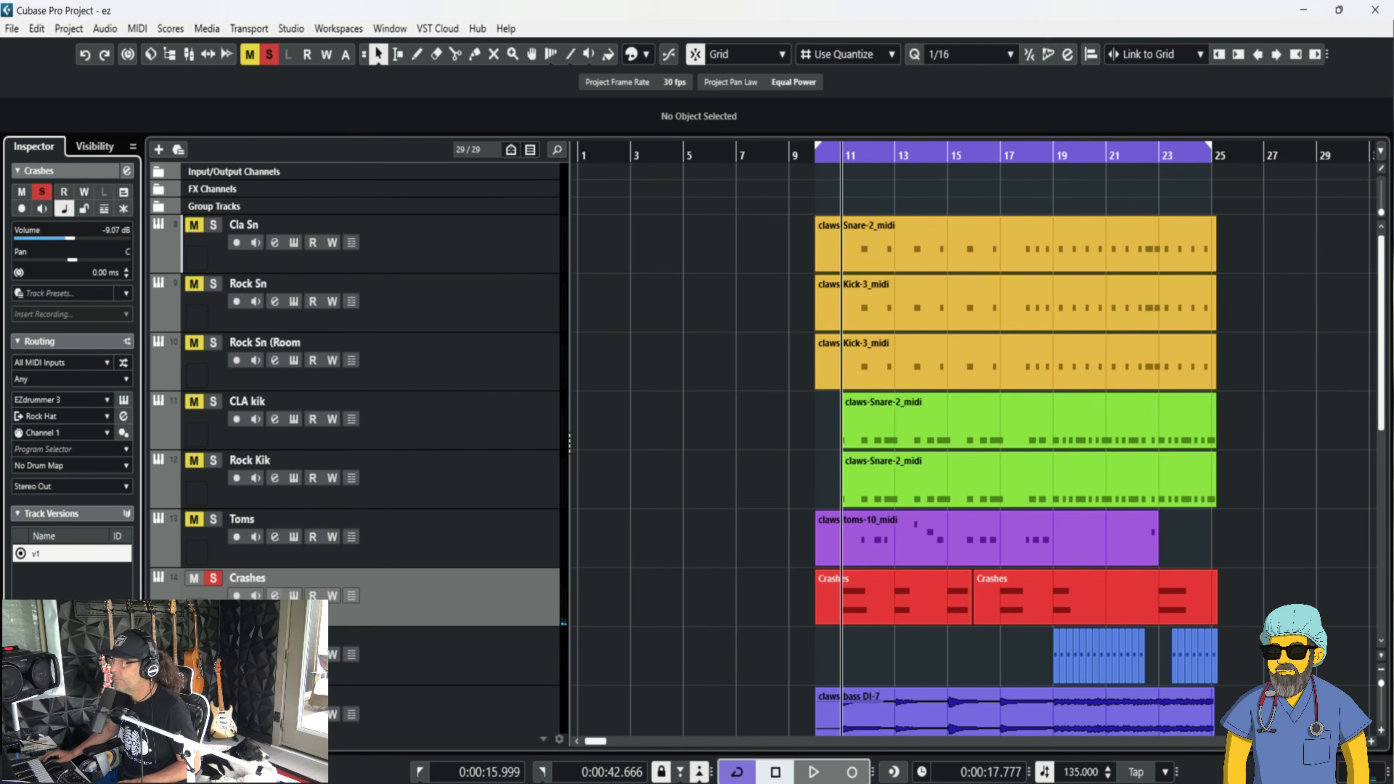
Inspect the Pawn Shop Comp 2 insert on the Crashes channel while the soloed crash part plays.
click(275, 595)
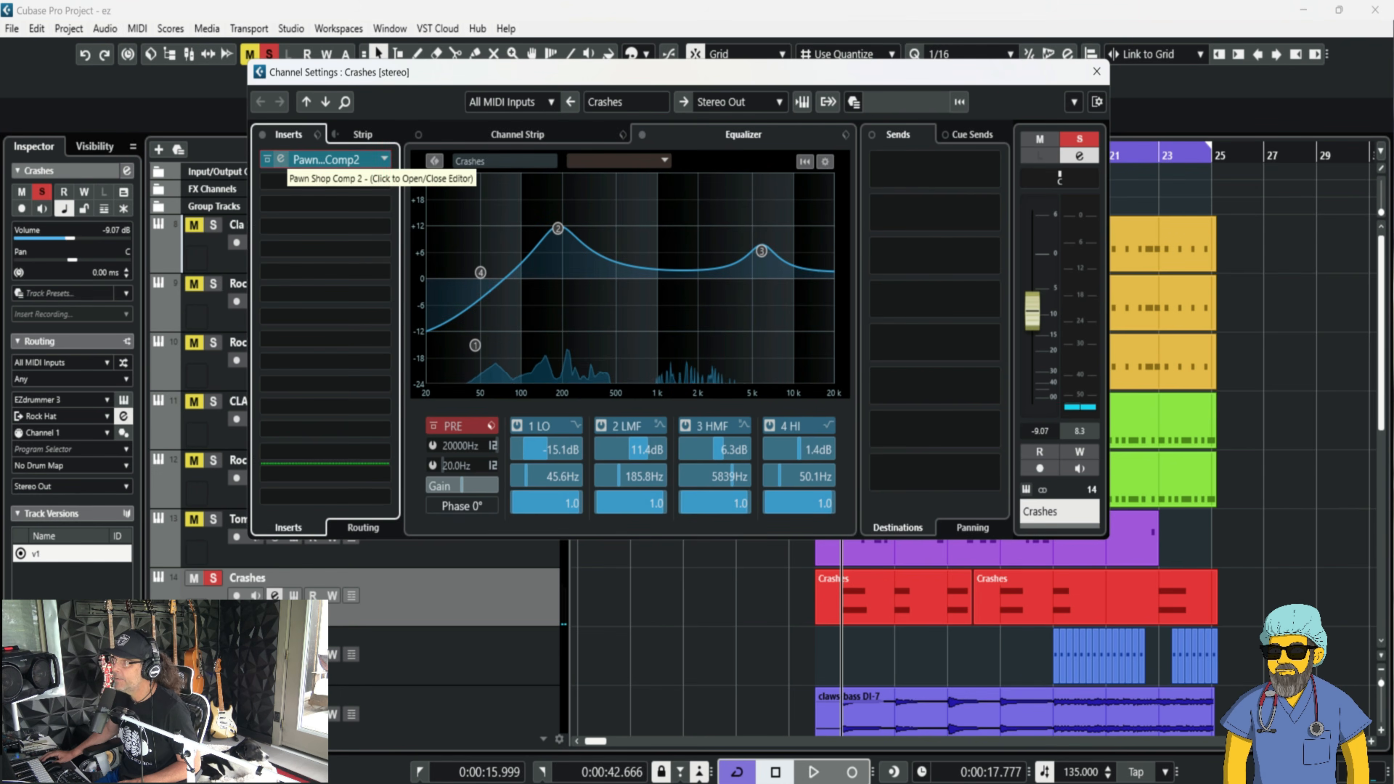
click(324, 159)
key(space)
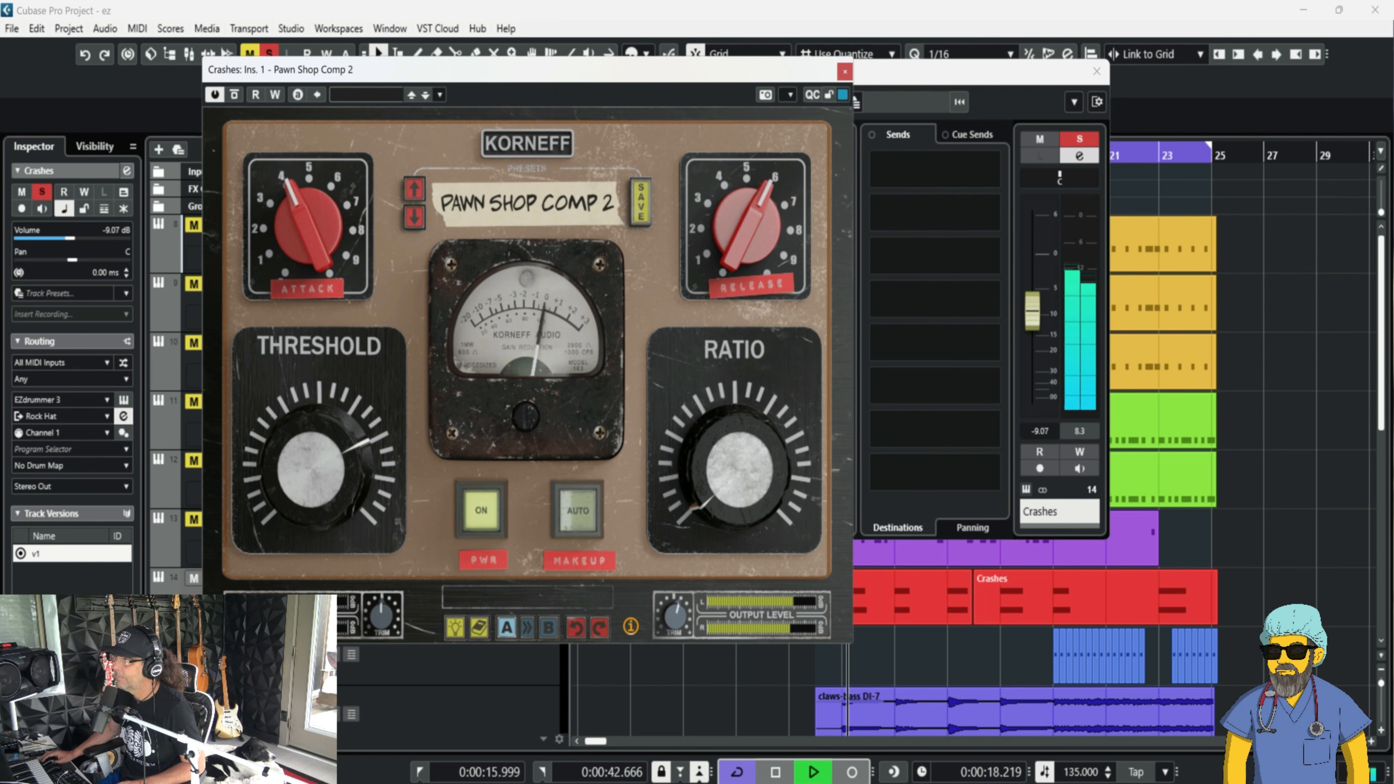
click(845, 72)
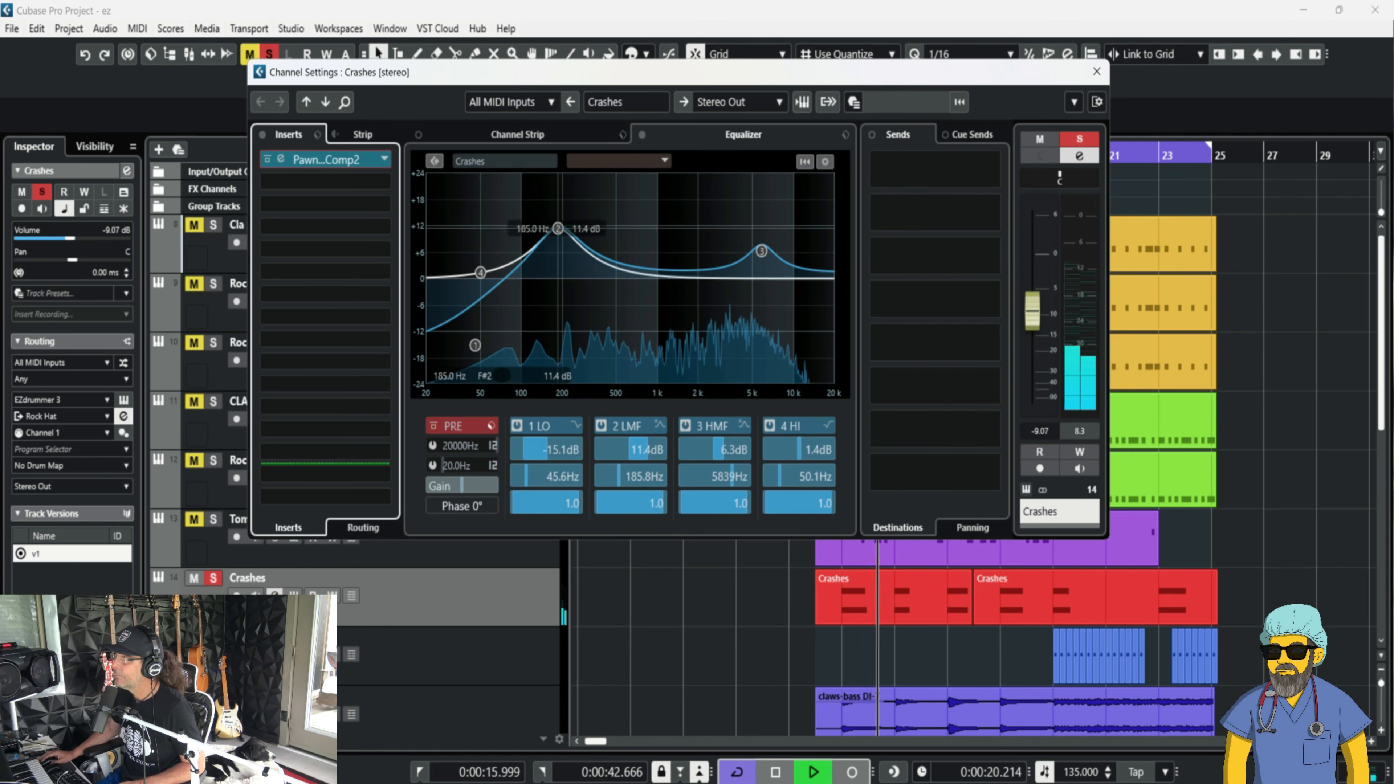
Lower EQ band 2 of the Crashes channel to -2.4 dB at 203.5 Hz while auditioning, and close its channel settings.
key(space)
drag(559, 277, 560, 281)
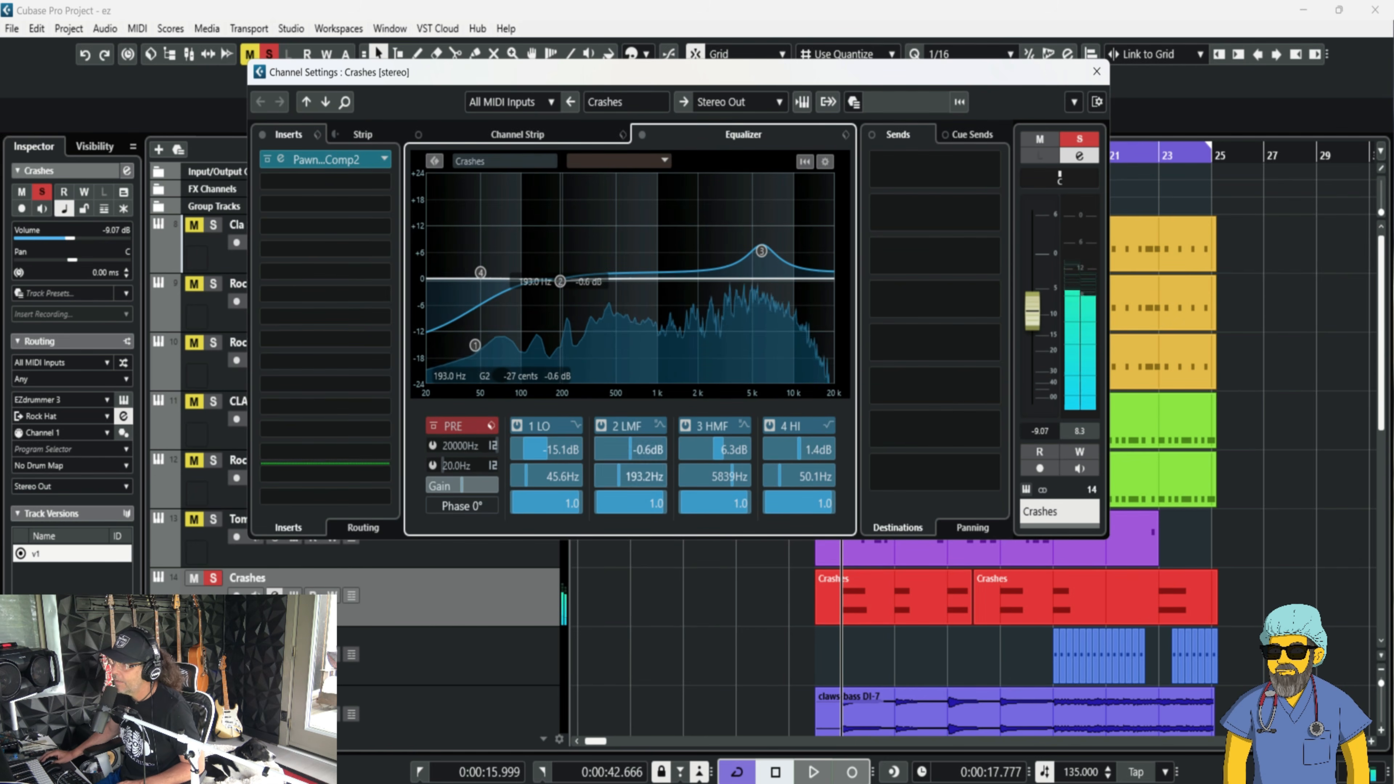
key(space)
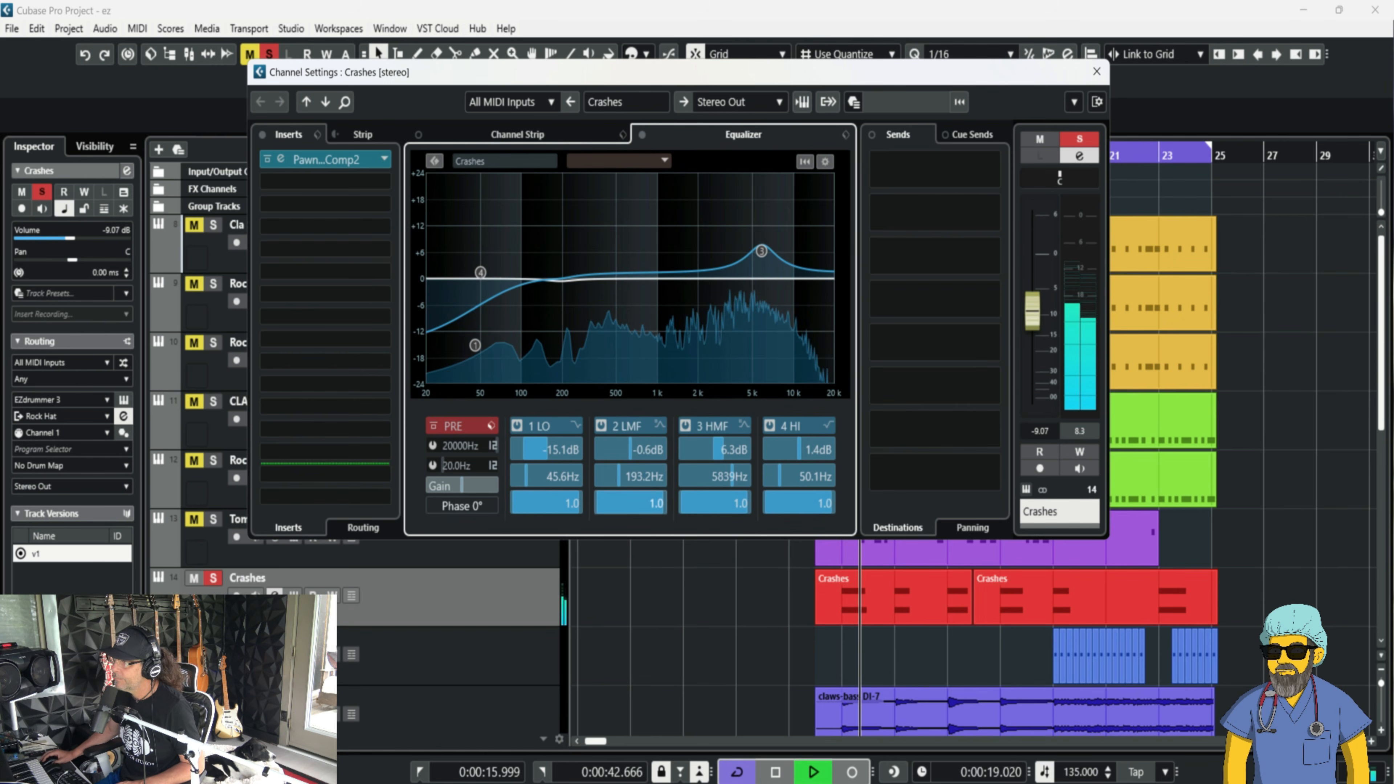
key(space)
drag(561, 281, 563, 289)
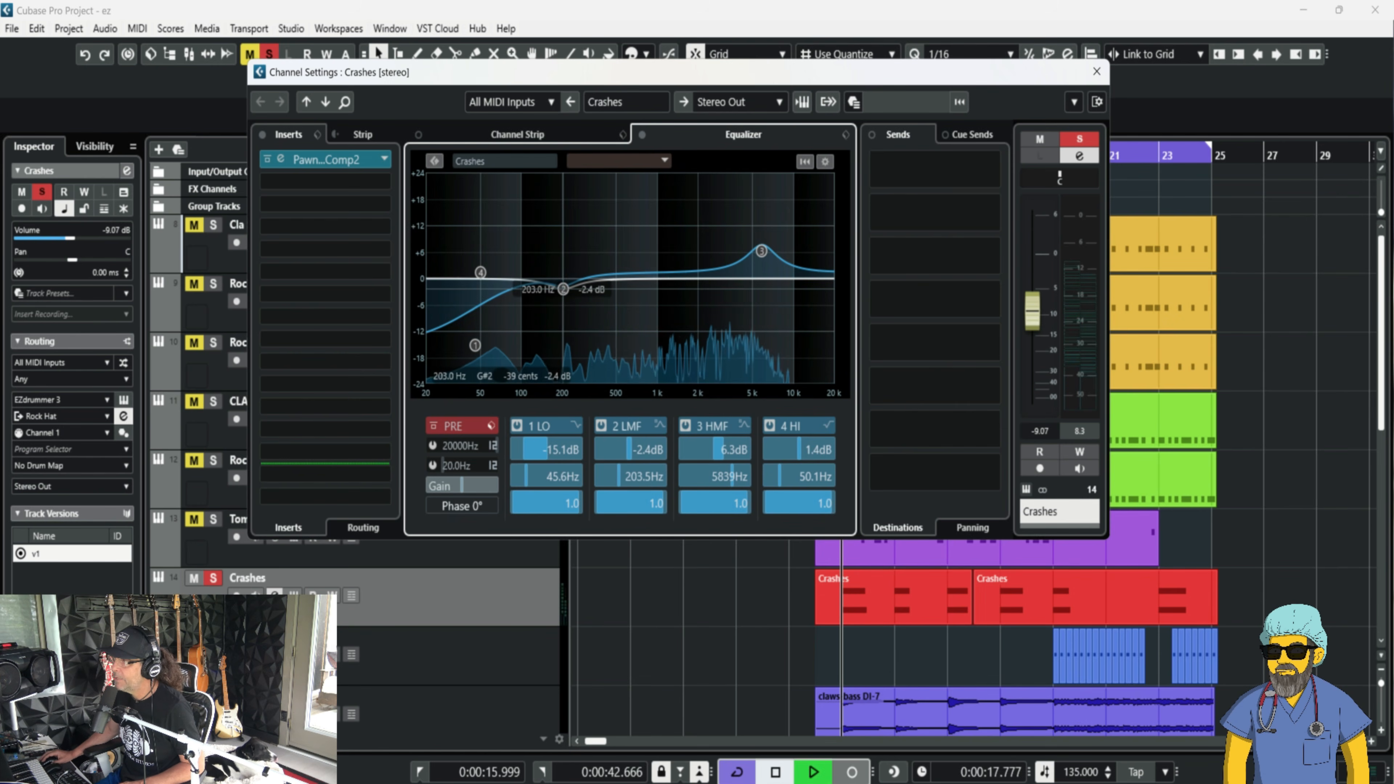
key(space)
key(e)
Play the soloed crash part, and switch the solo from the Crashes track to the Rock Hat track.
key(space)
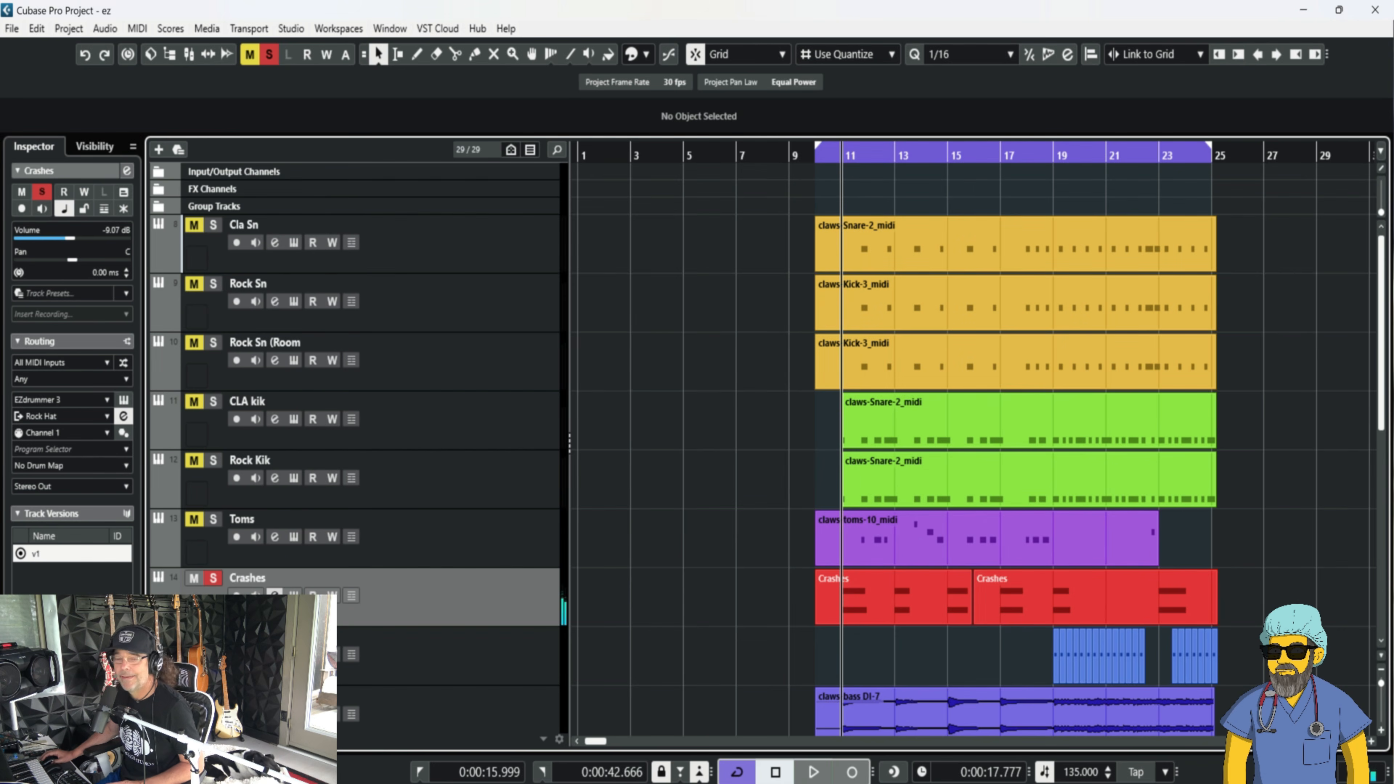
key(space)
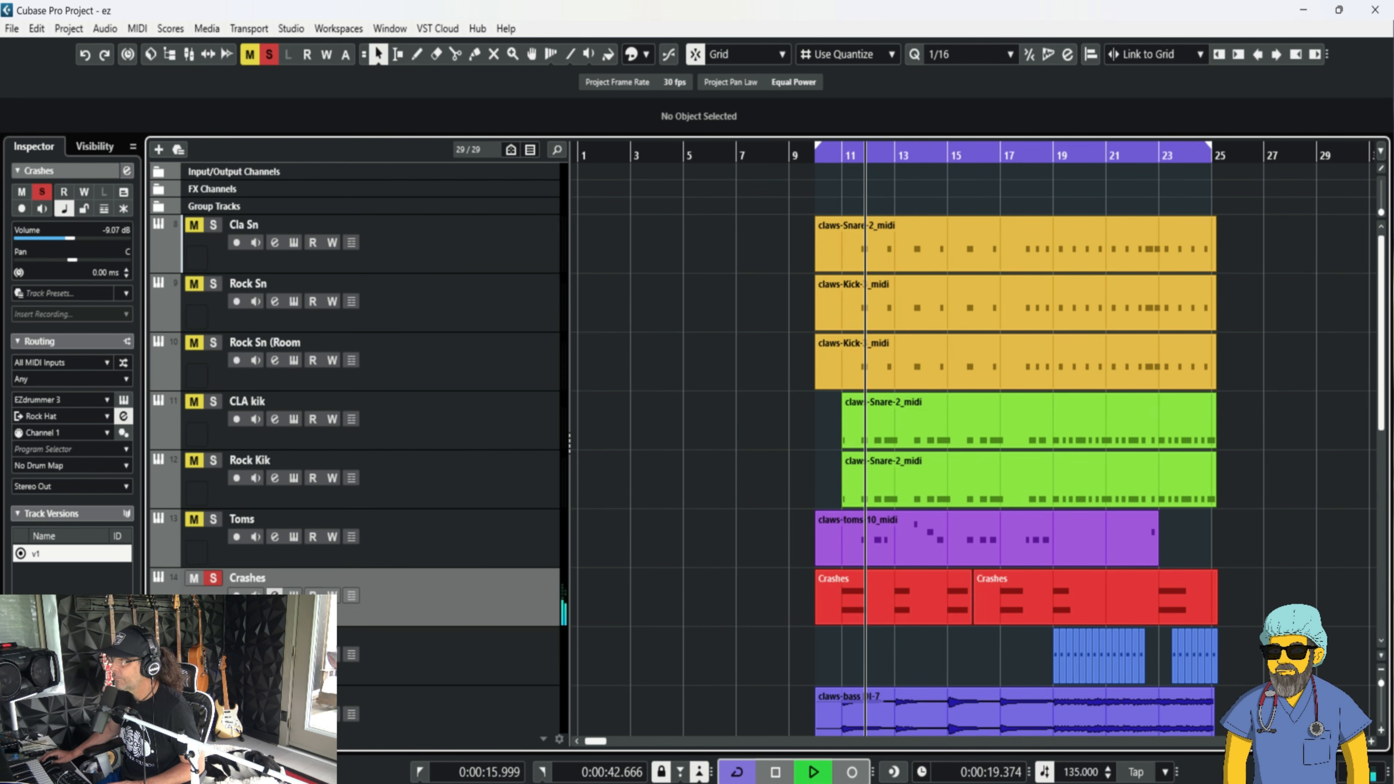
click(213, 578)
key(space)
click(213, 637)
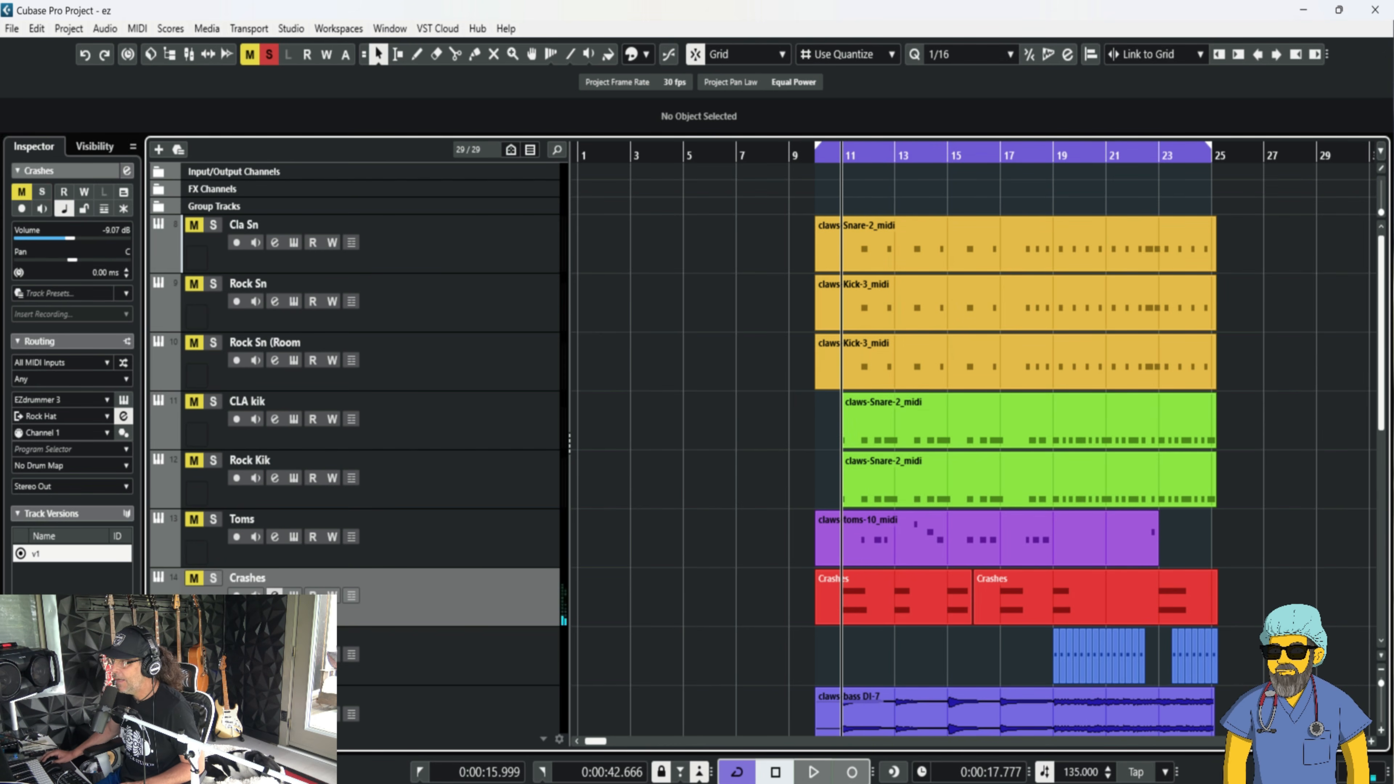
Examine the Rock Hat track's channel settings and the hi-hat choices on its EZdrummer 3 drum kit, and close the instrument.
click(275, 655)
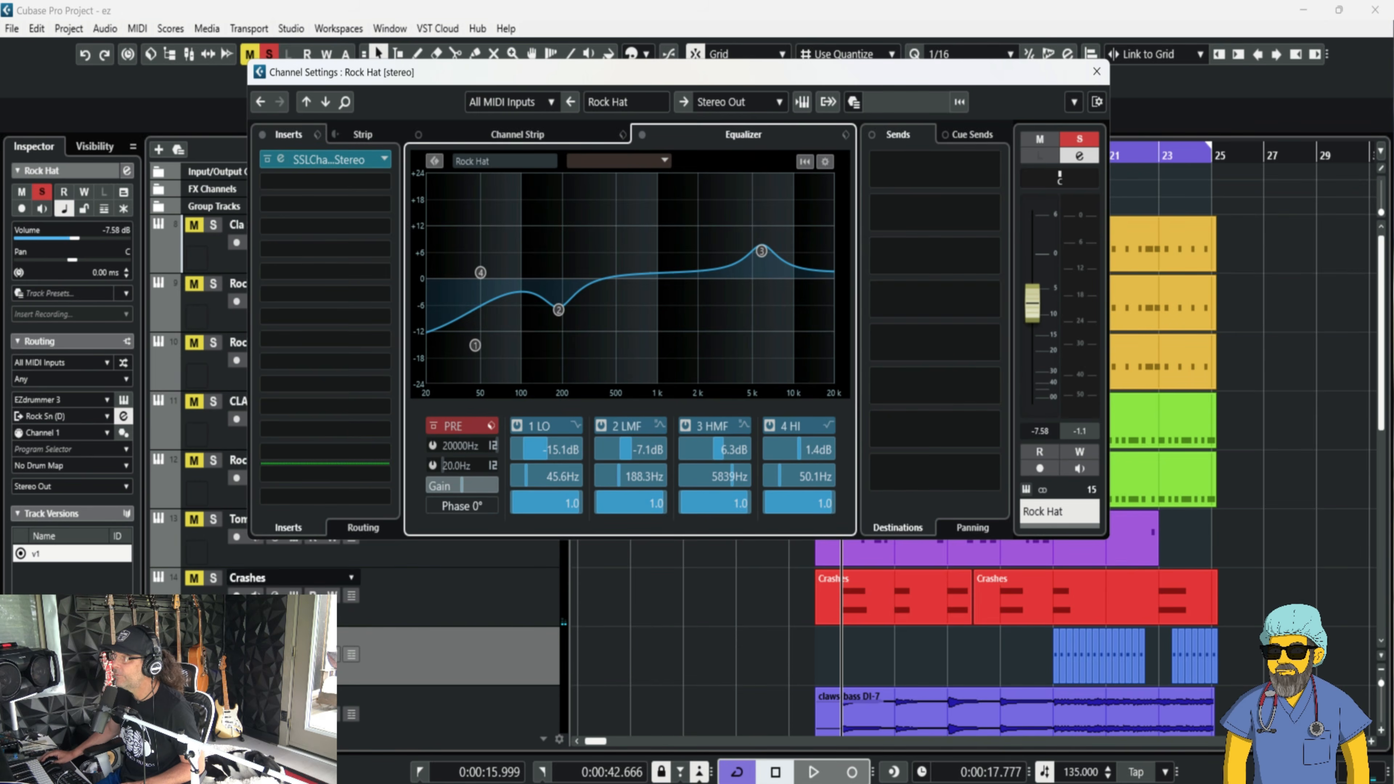
click(275, 654)
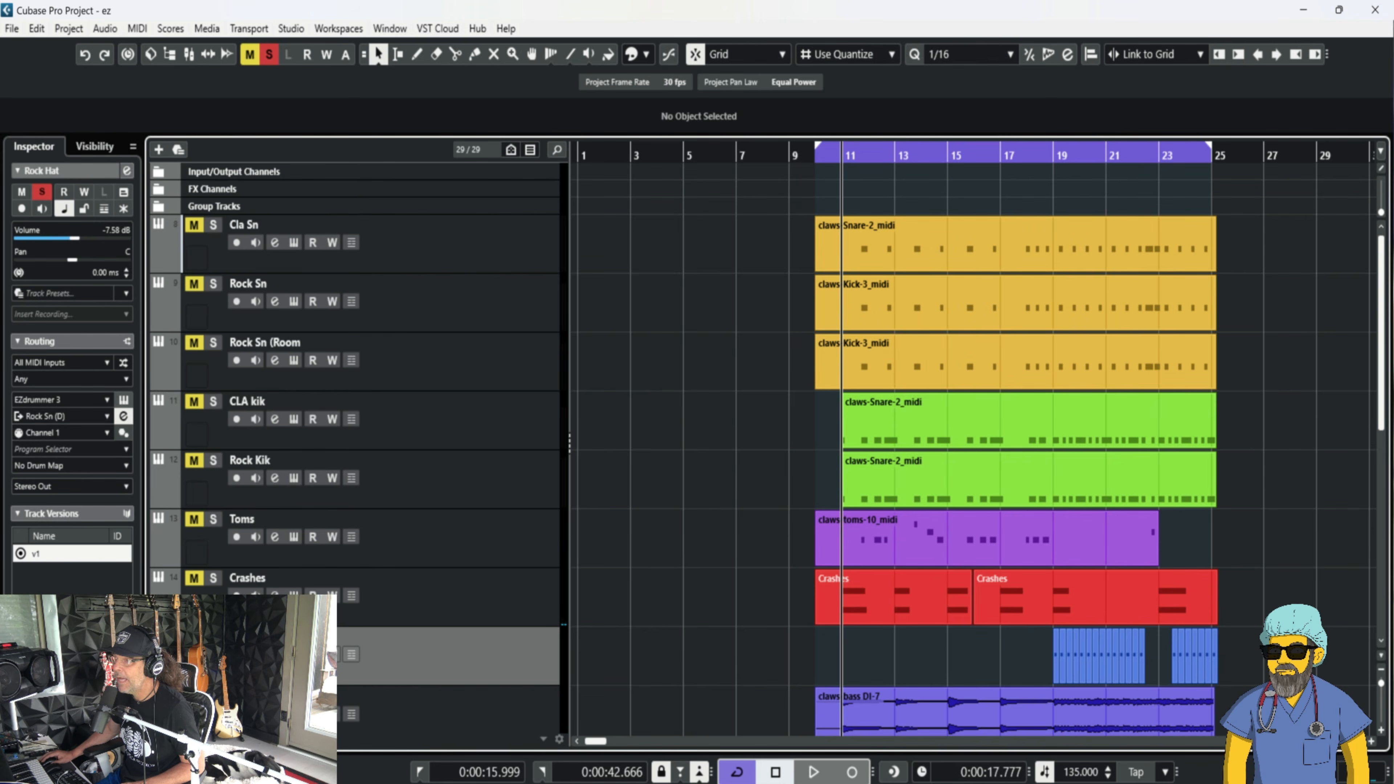
click(124, 399)
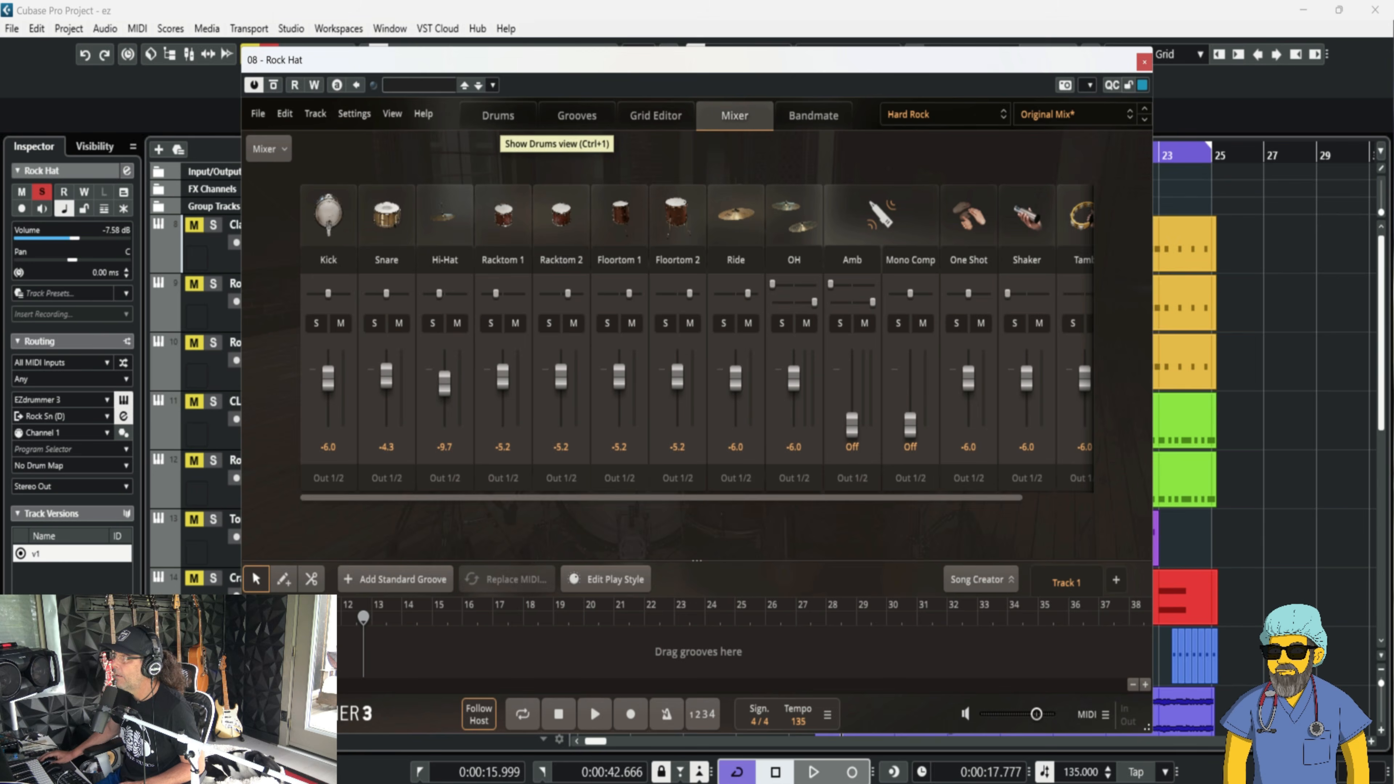
click(498, 115)
click(459, 371)
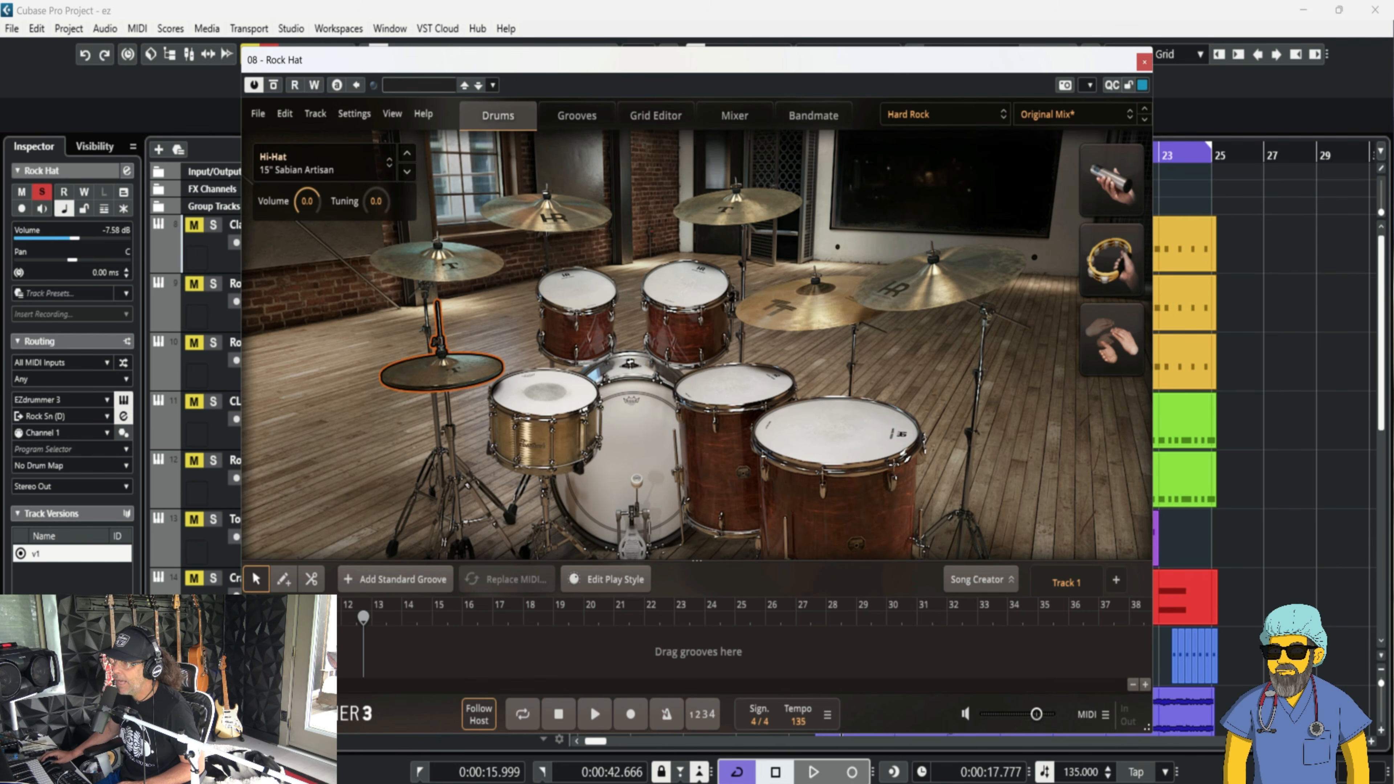
right_click(459, 371)
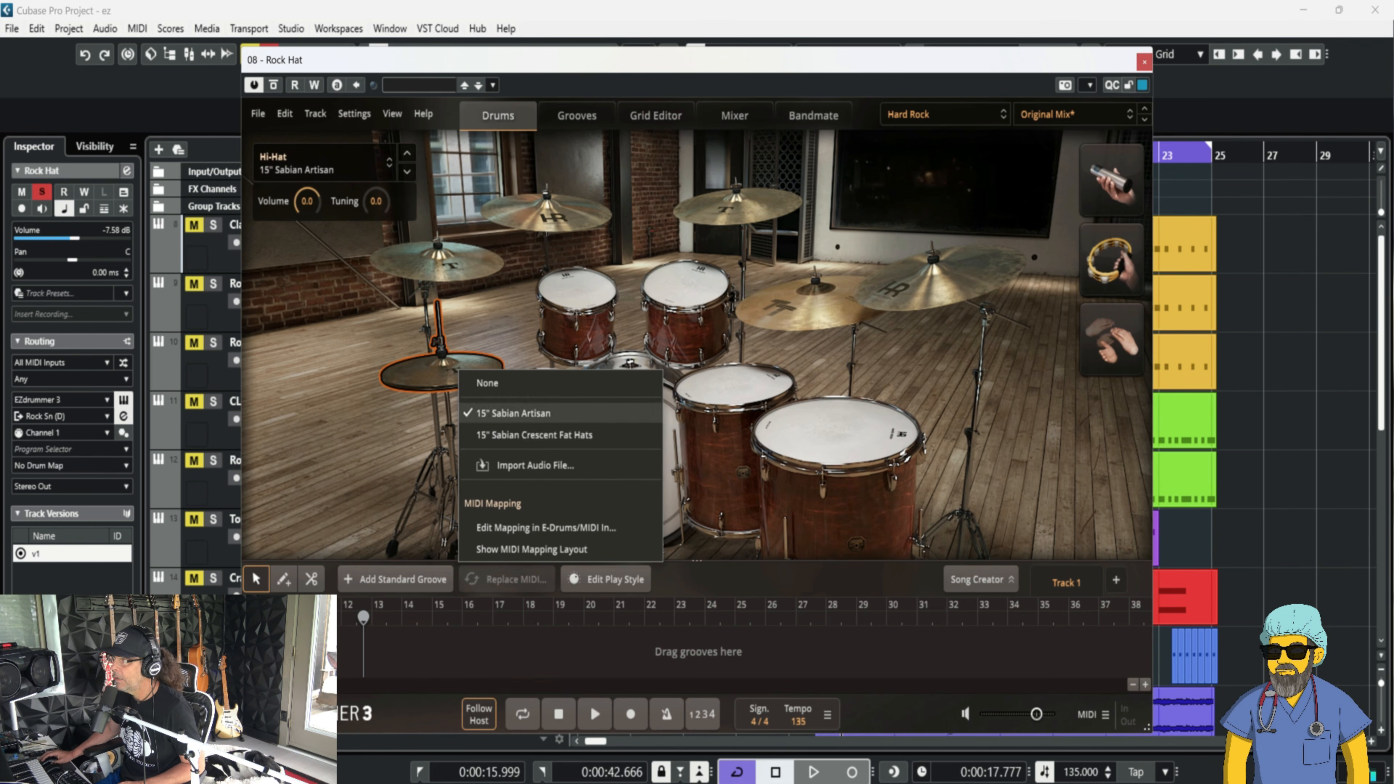
key(Escape)
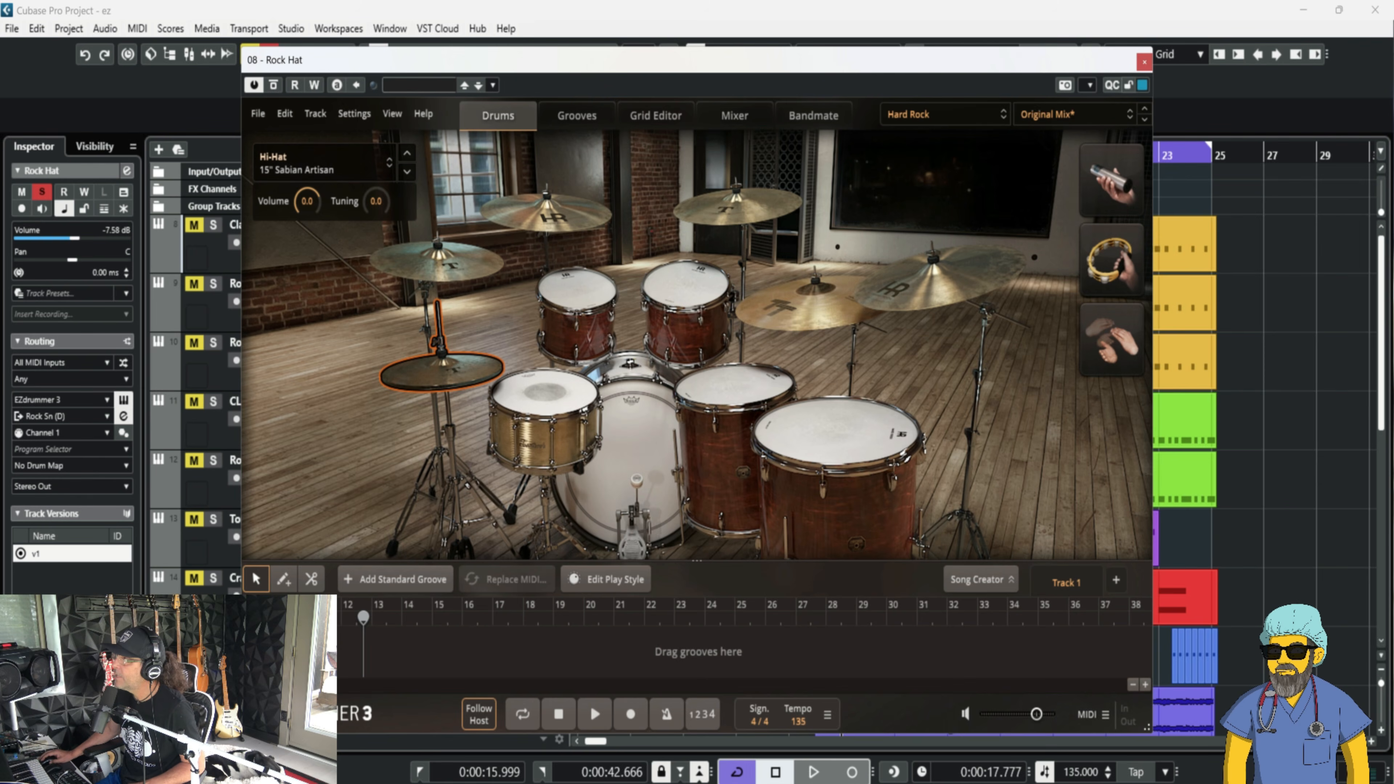
click(1144, 62)
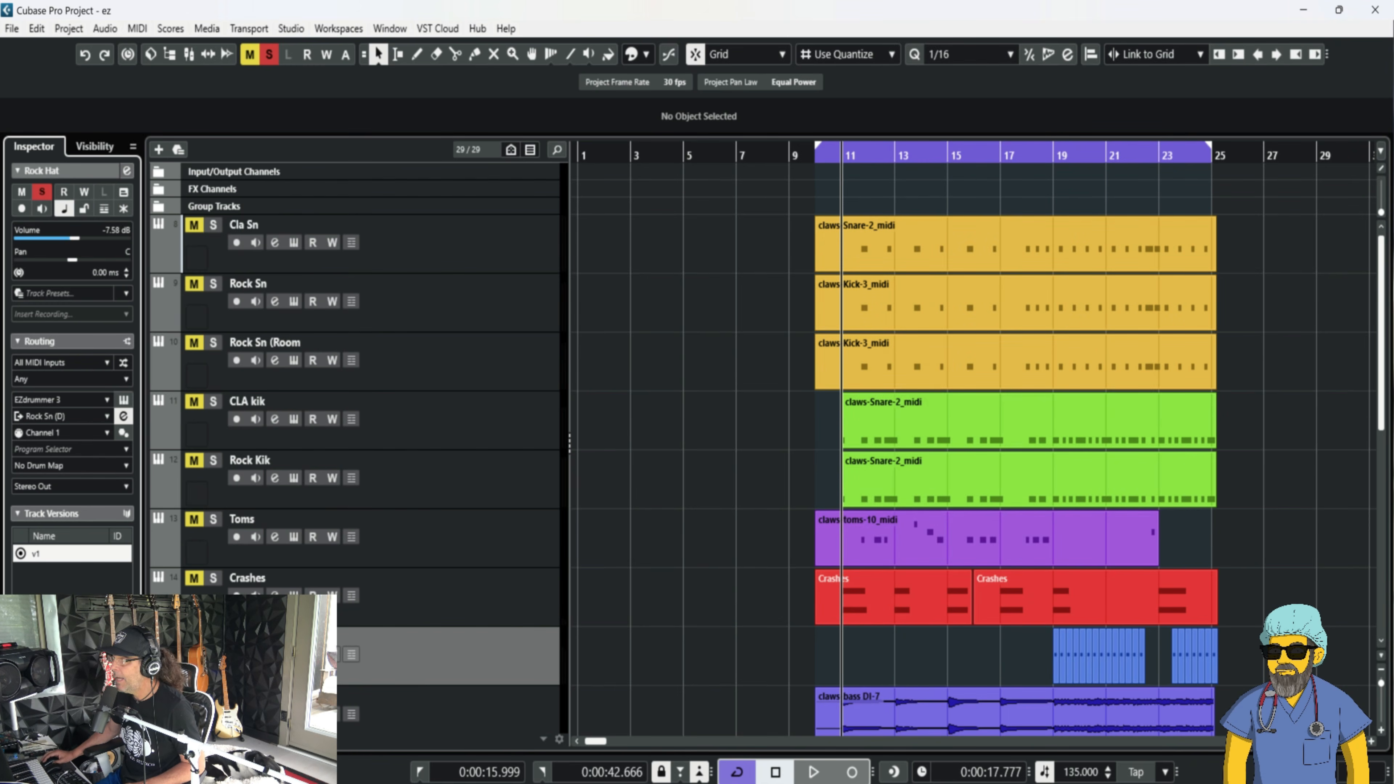
Play the soloed Rock Hat part from bar 19 and set its low EQ band to -21.4 dB at 126 Hz.
scroll(697, 439, down, 2)
click(1056, 156)
key(space)
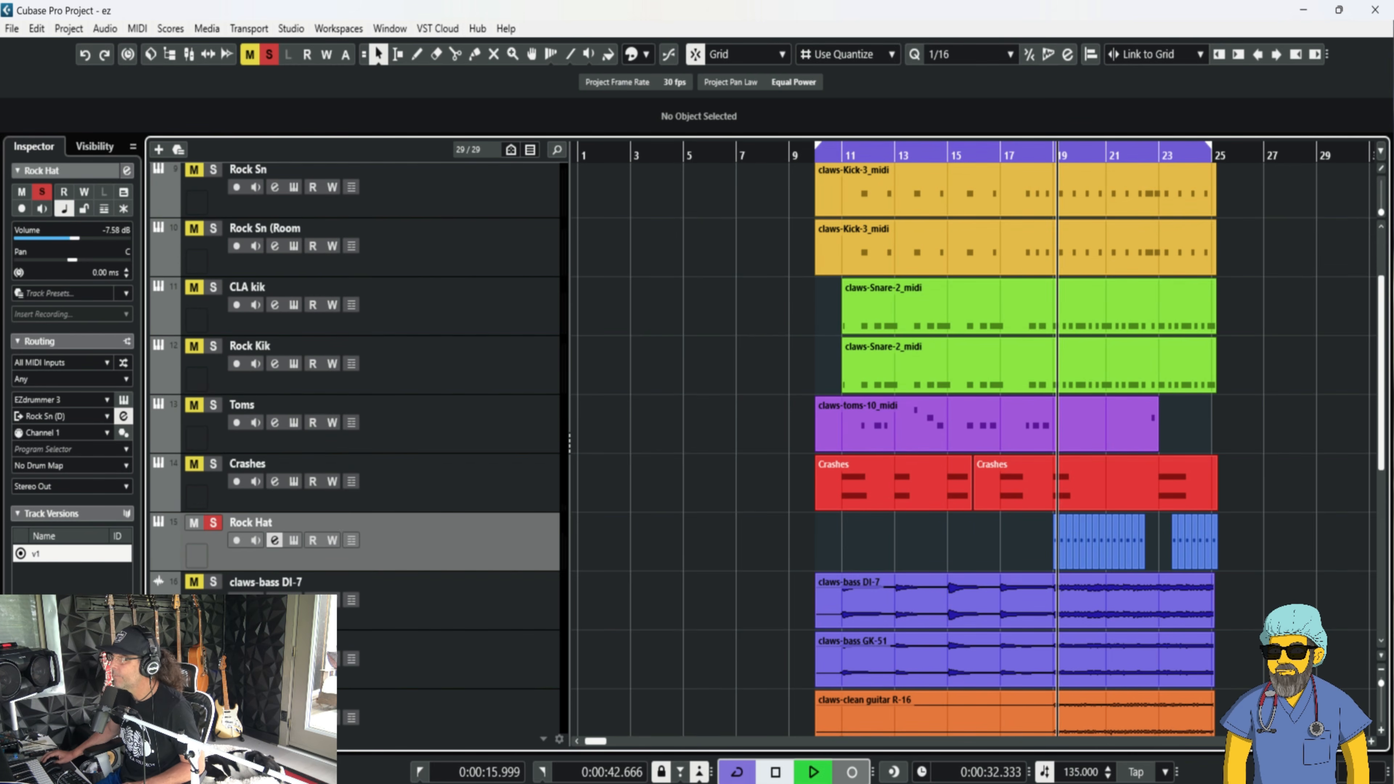
key(e)
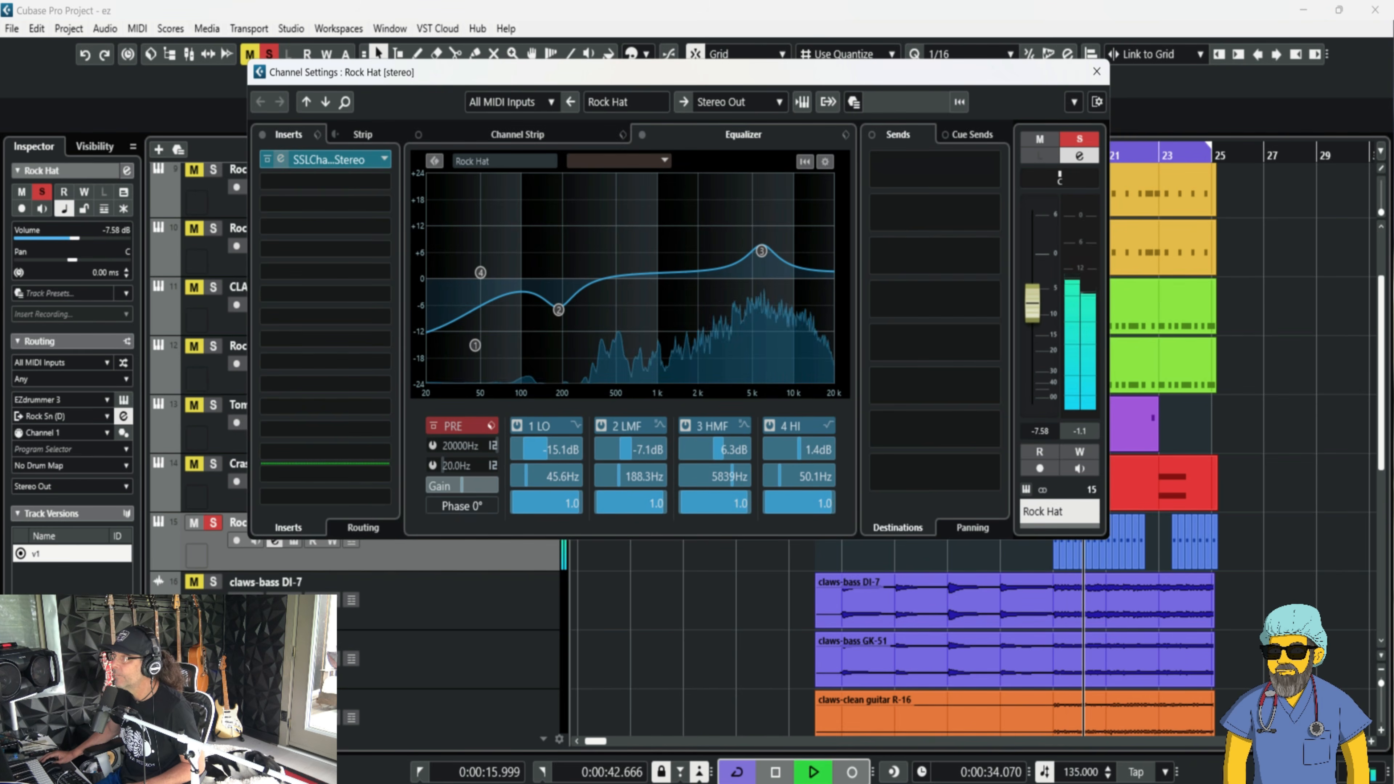
key(space)
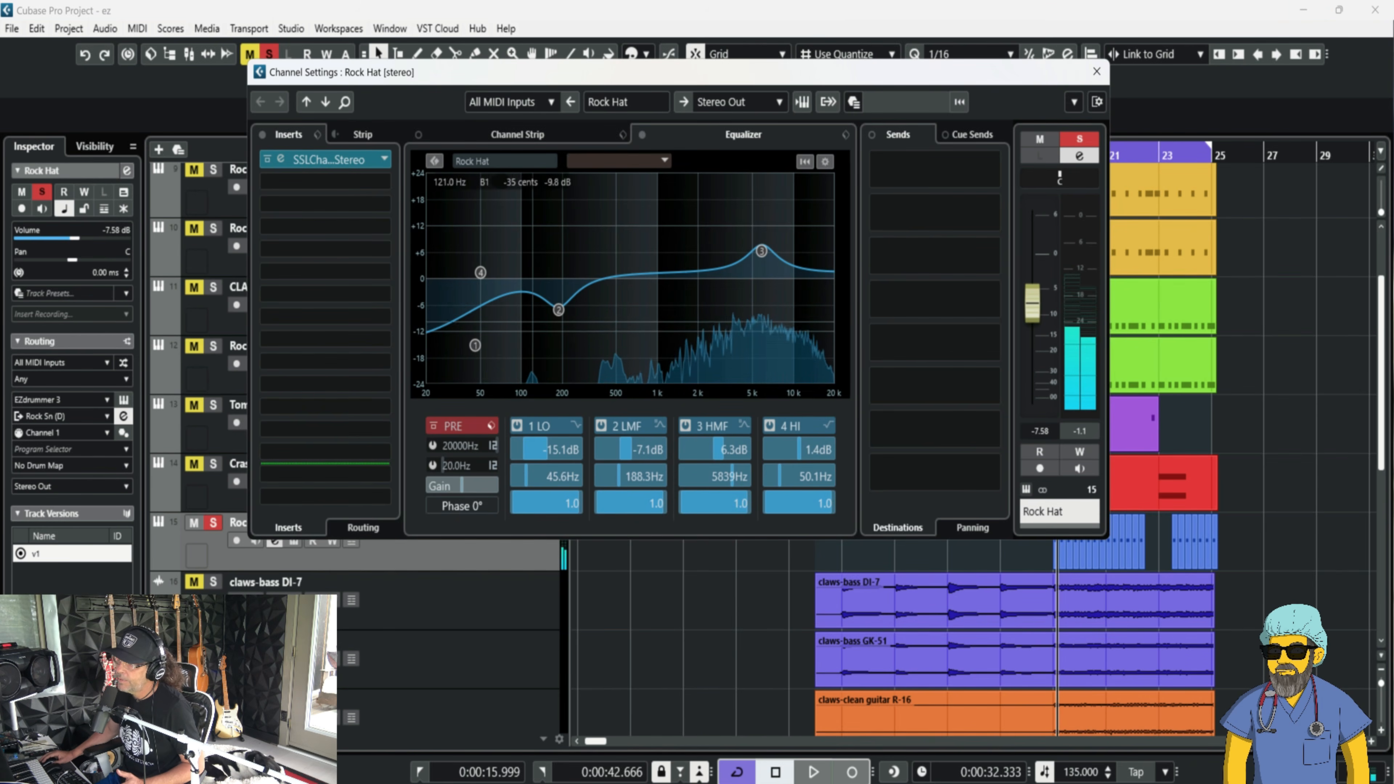
drag(474, 345, 526, 371)
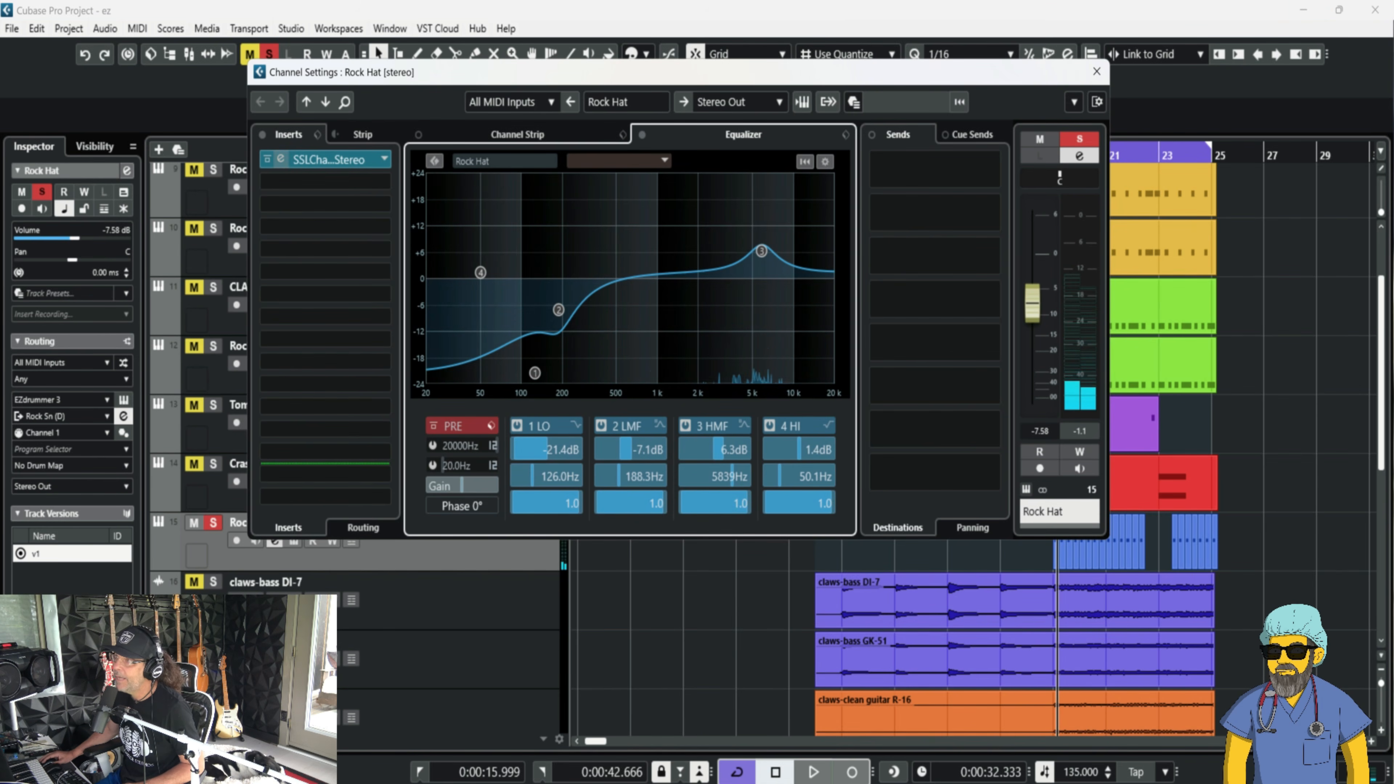
Inspect the SSLChannel insert of the Rock Hat track and its Chris Lord Alge presets, and leave the channel settings.
click(280, 160)
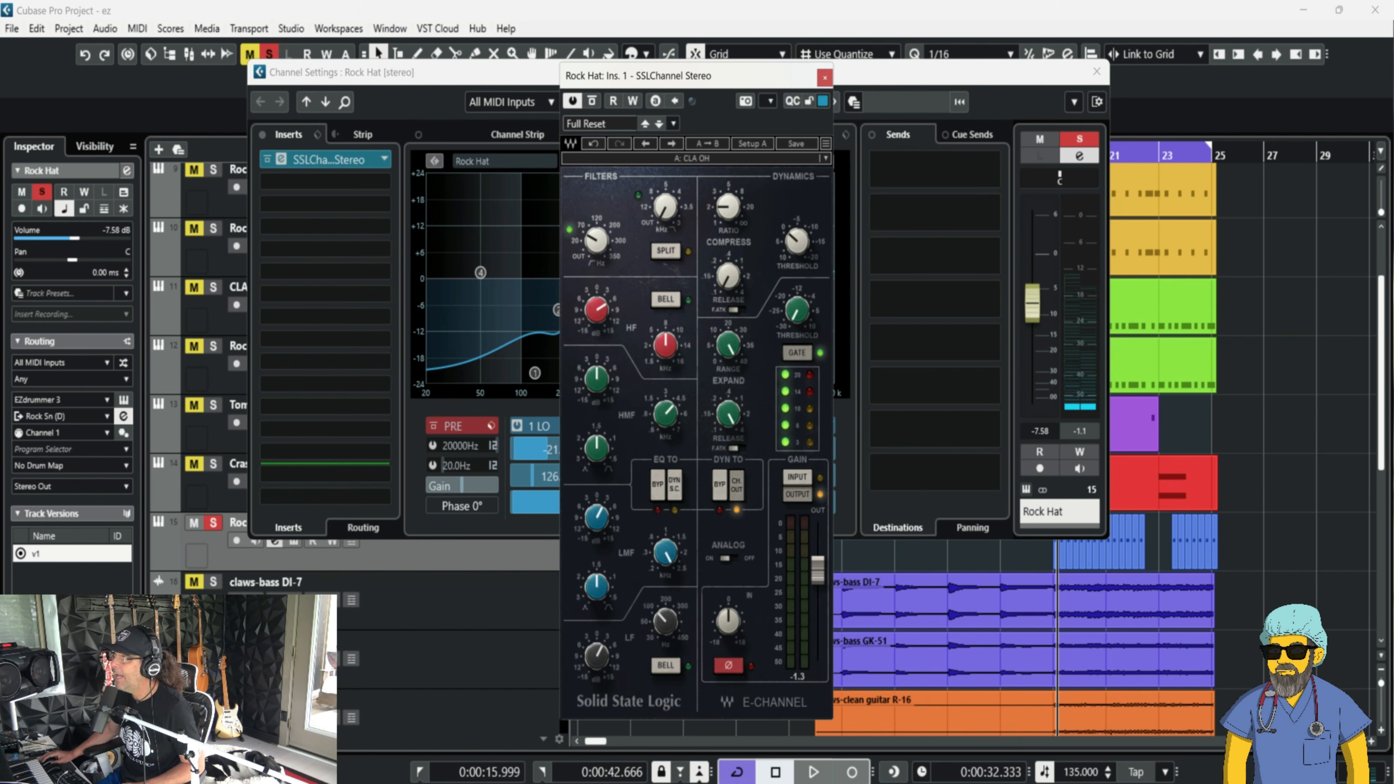
click(692, 158)
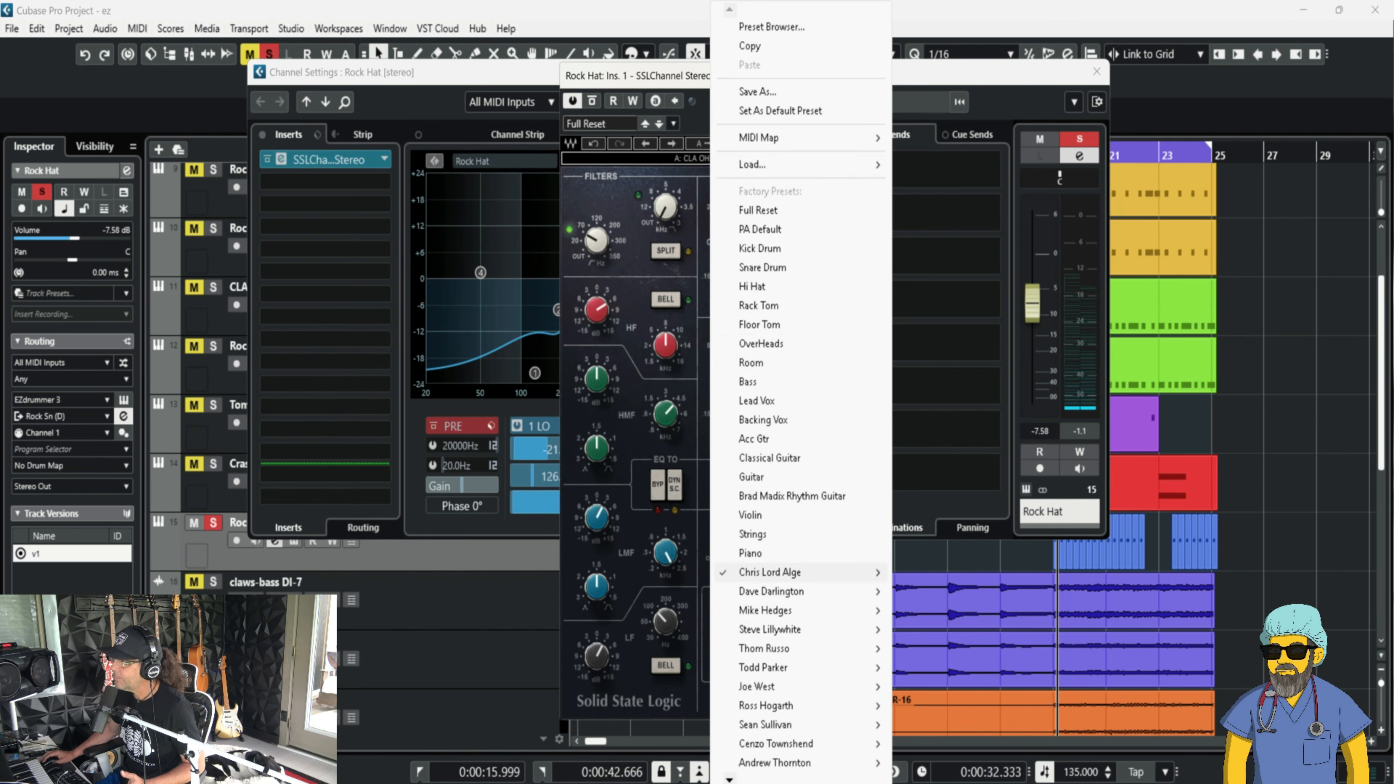
mouse_move(795, 572)
click(933, 304)
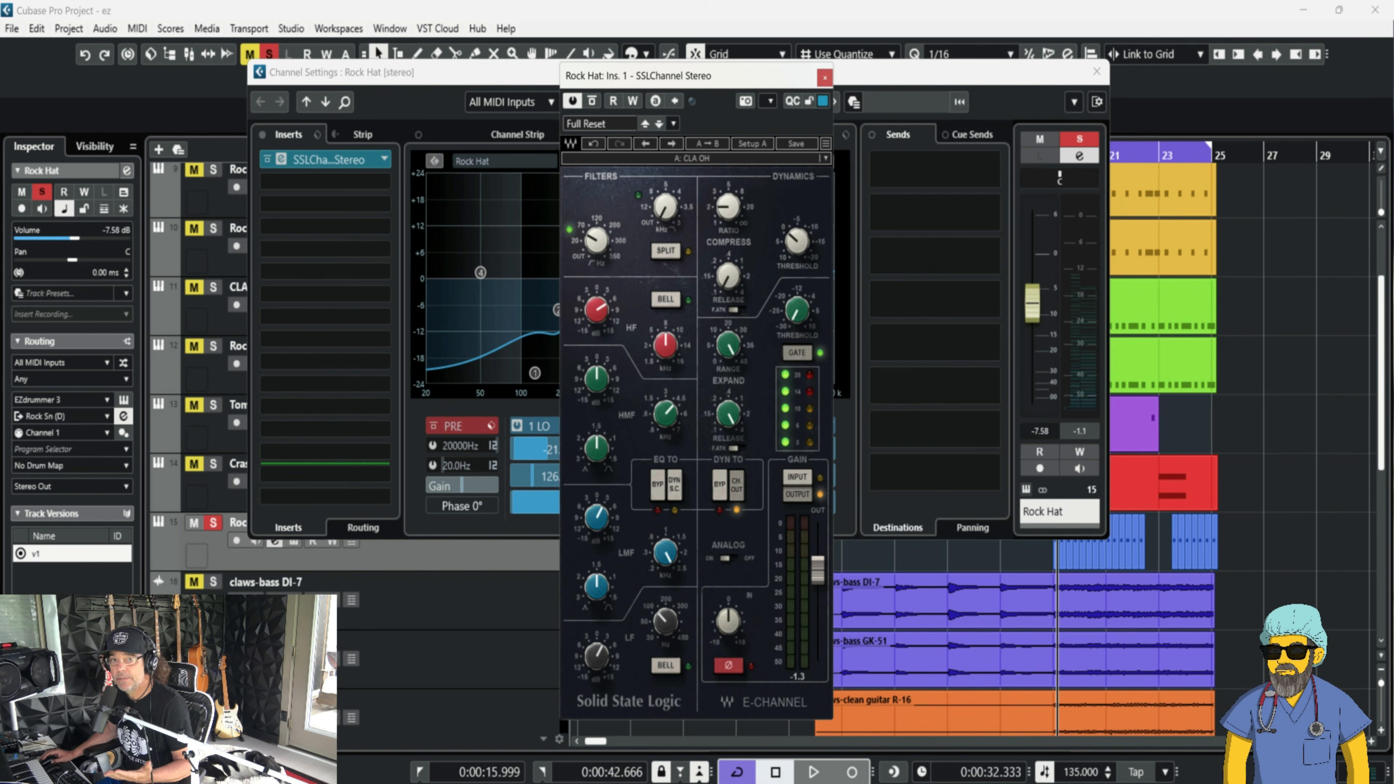
click(824, 77)
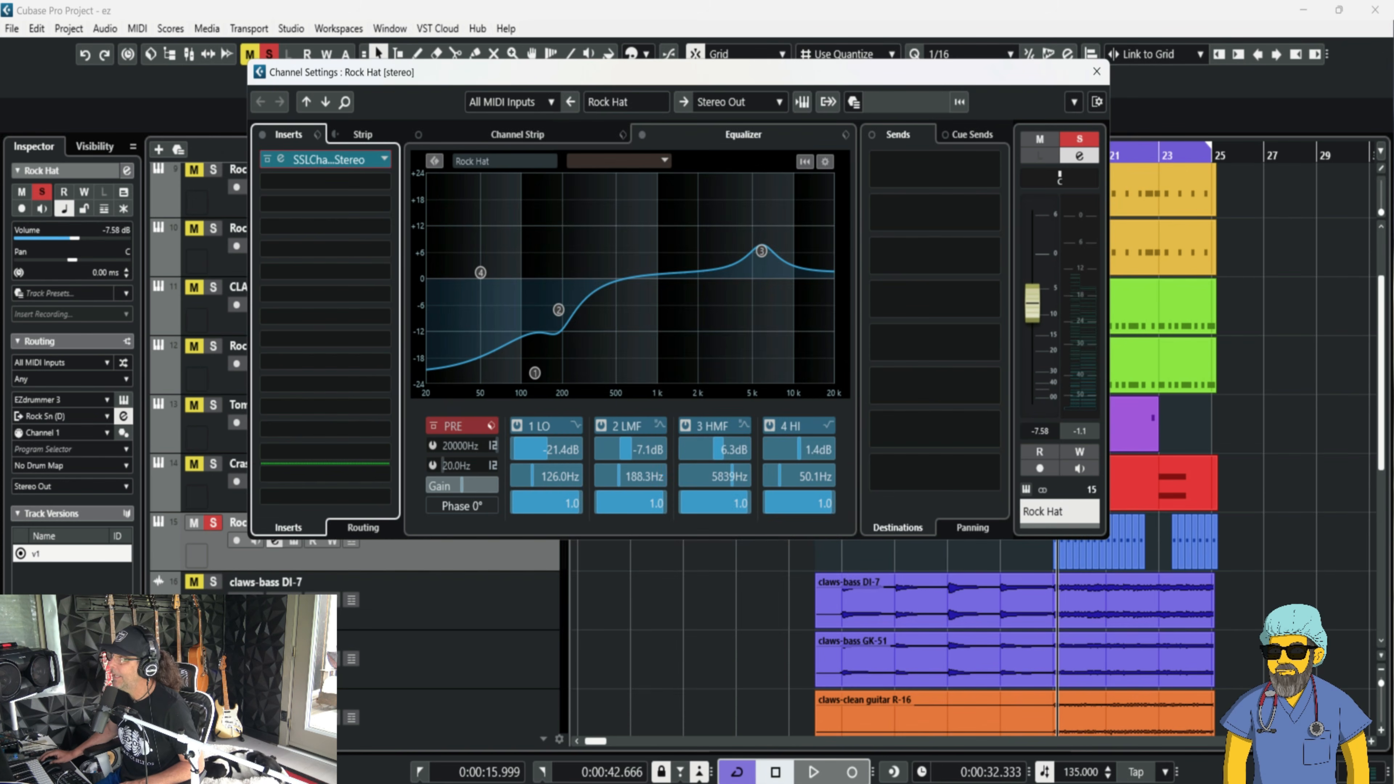
click(1096, 71)
Play the soloed Rock Hat part, and switch the solo from the Rock Hat track back to the Crashes track.
key(space)
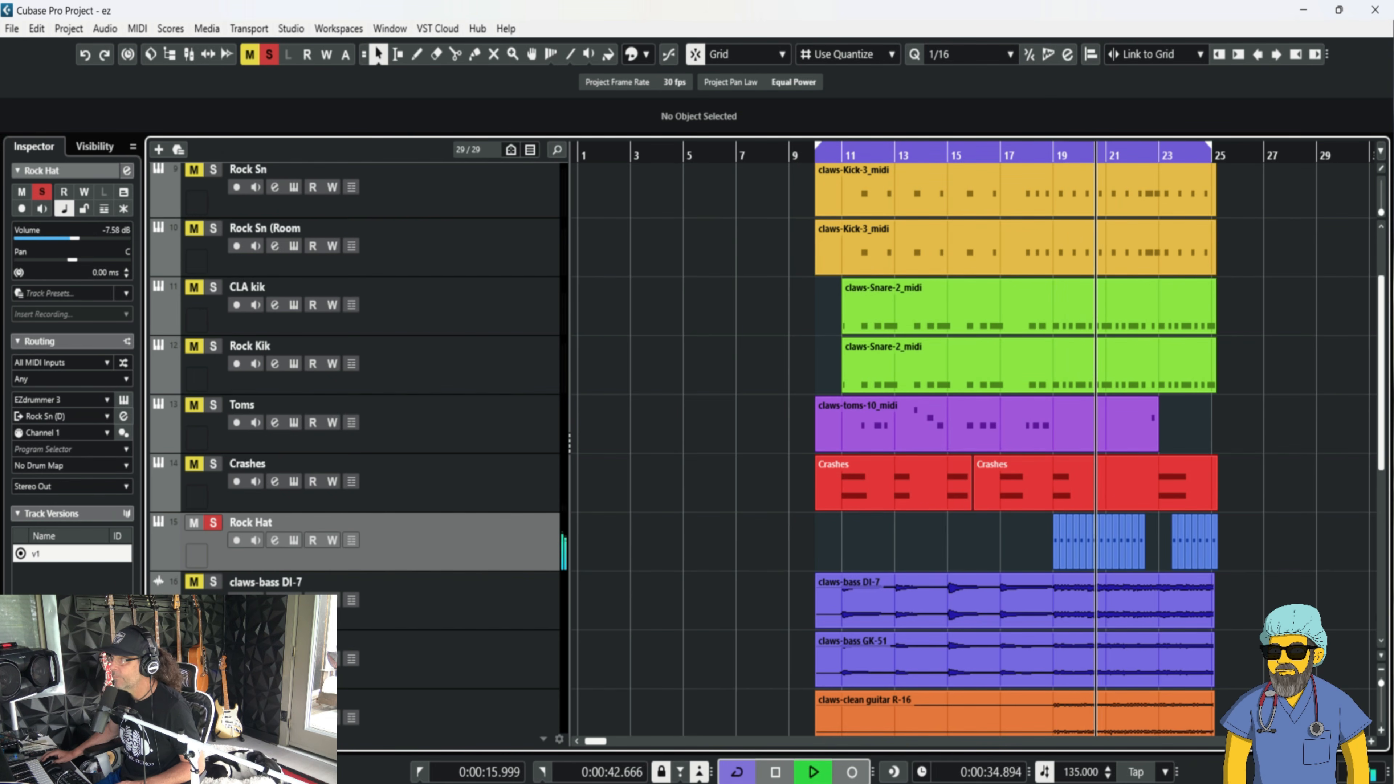
key(space)
click(213, 522)
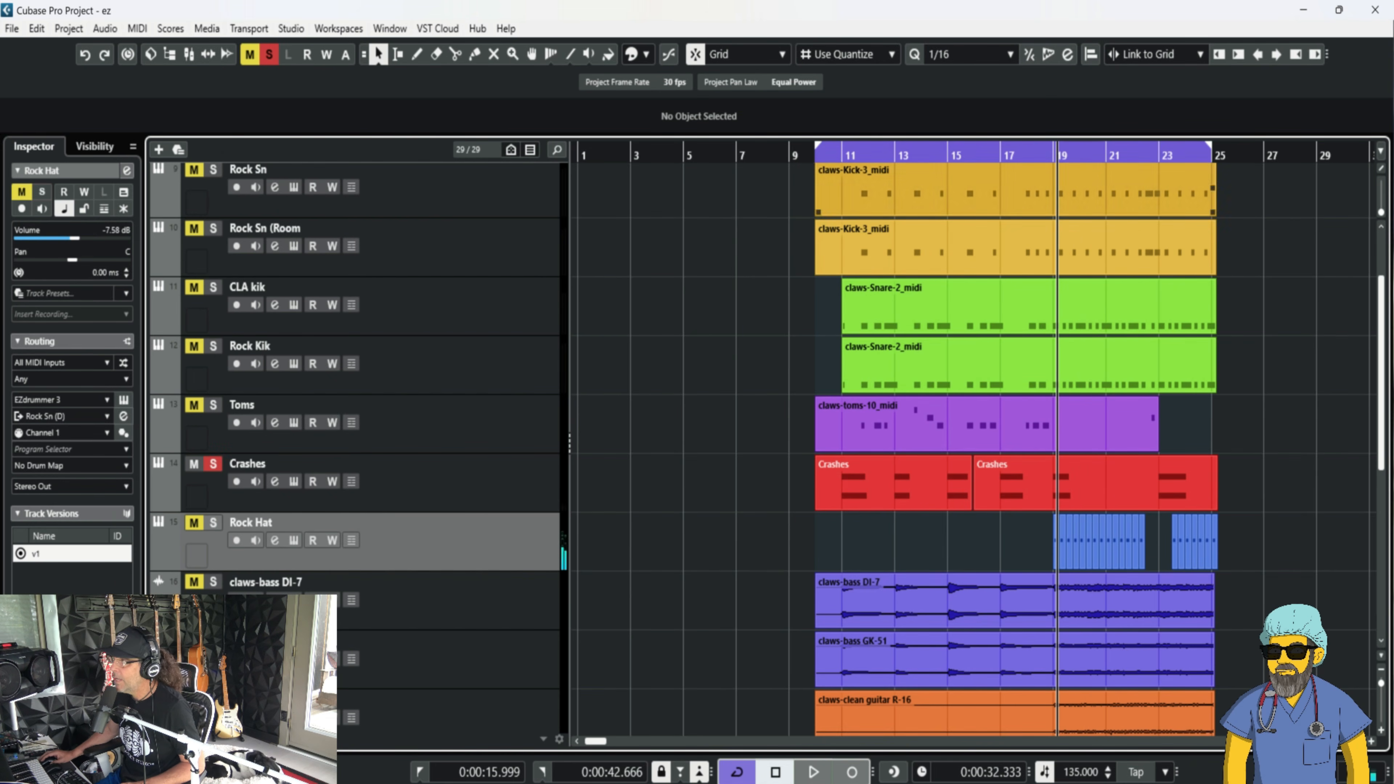
Play the soloed crash part from bar 11 and remove the solo from the Crashes track.
click(838, 156)
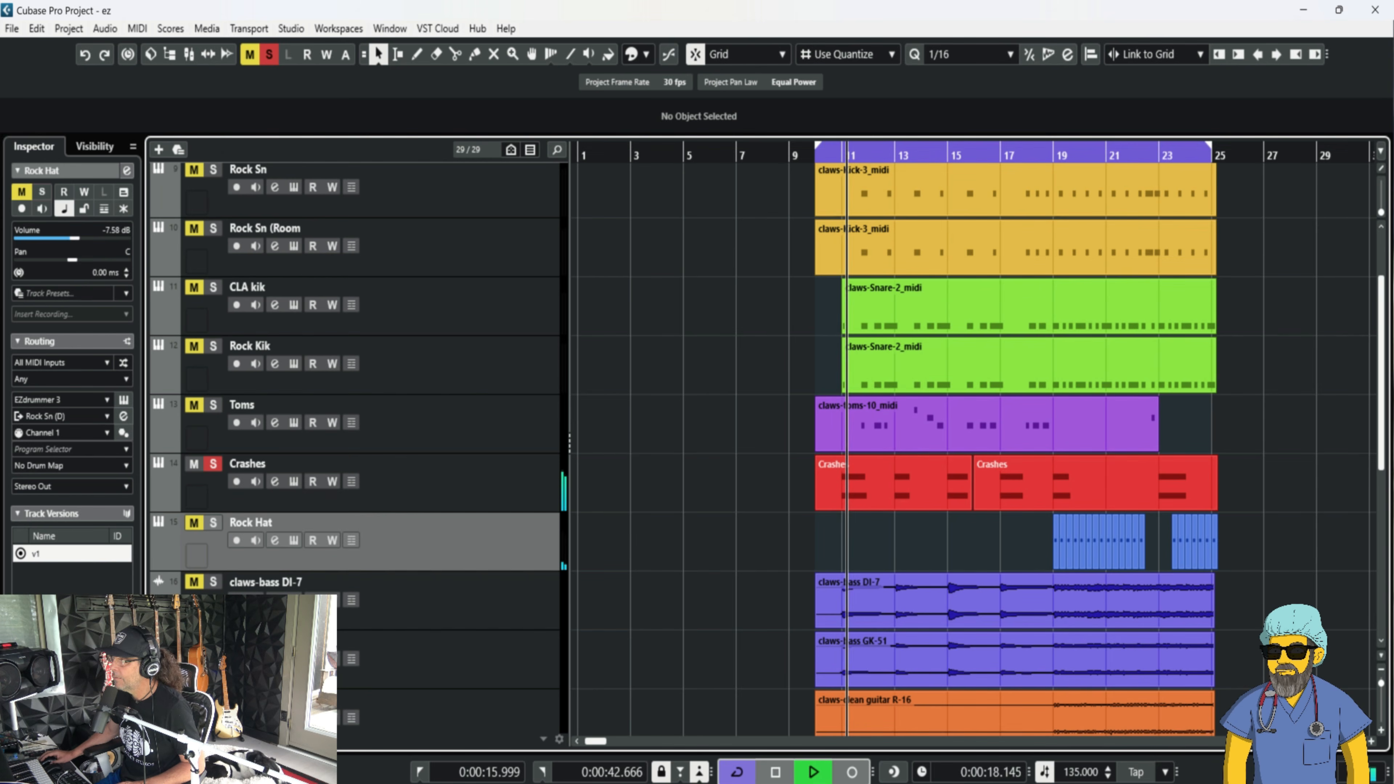
key(space)
click(214, 463)
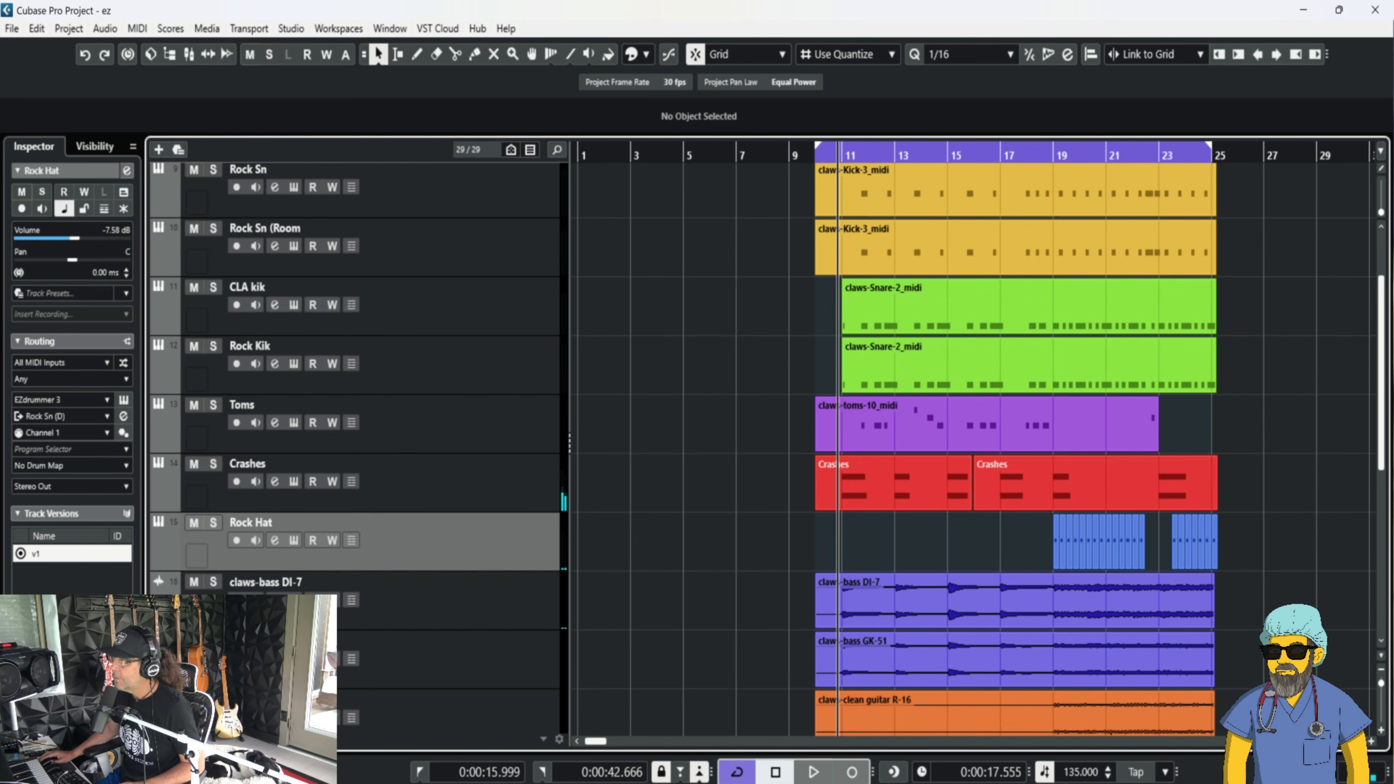
Mute all the bass, guitar and synth events below the drum tracks with the Mute tool.
scroll(697, 450, down, 4)
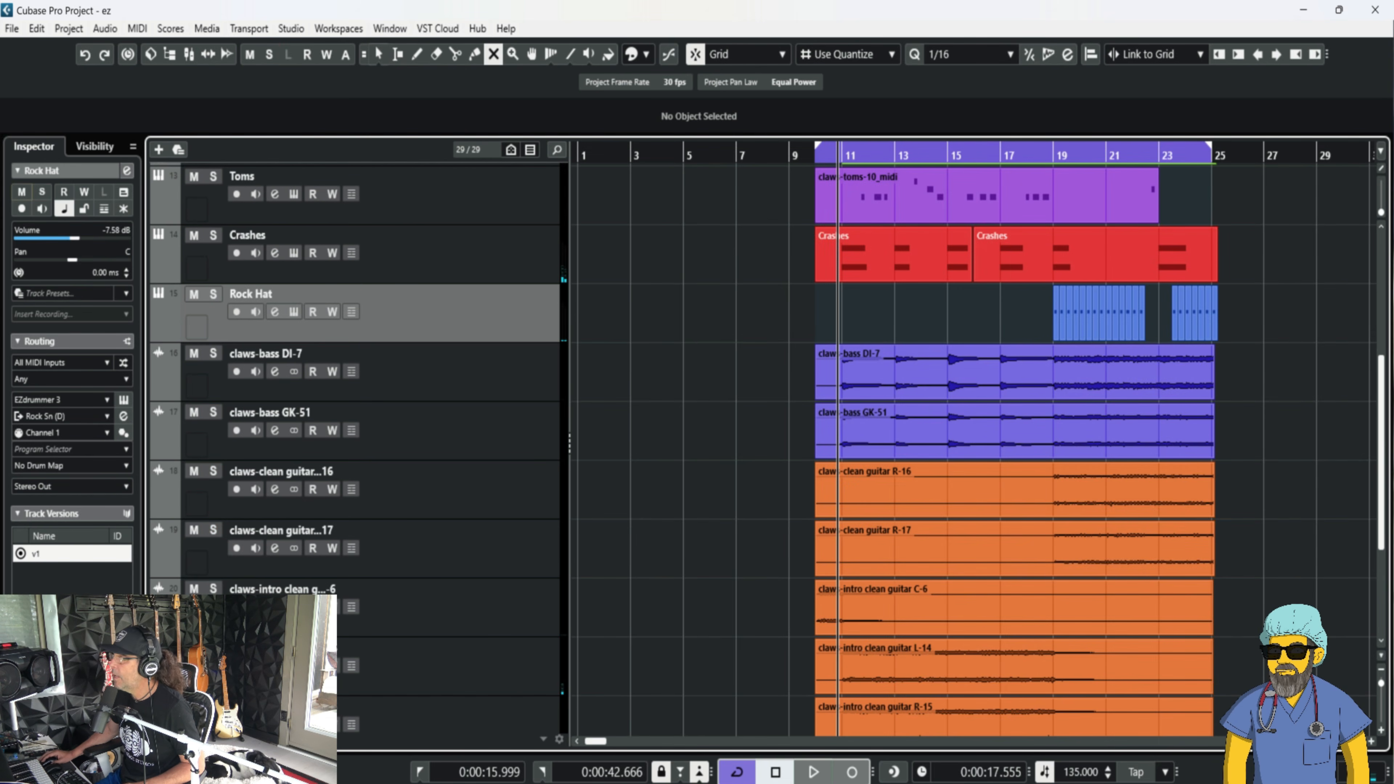
drag(740, 365, 1250, 713)
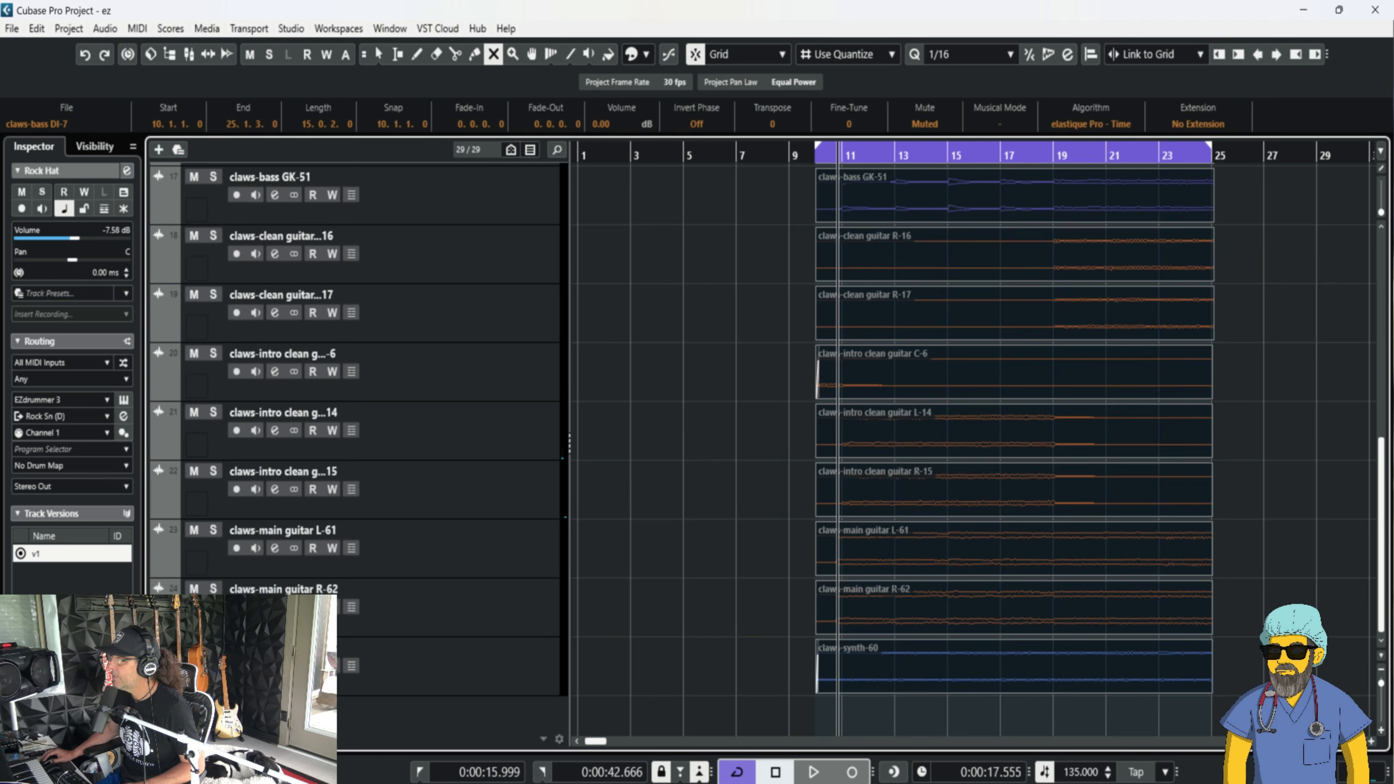
scroll(697, 450, up, 10)
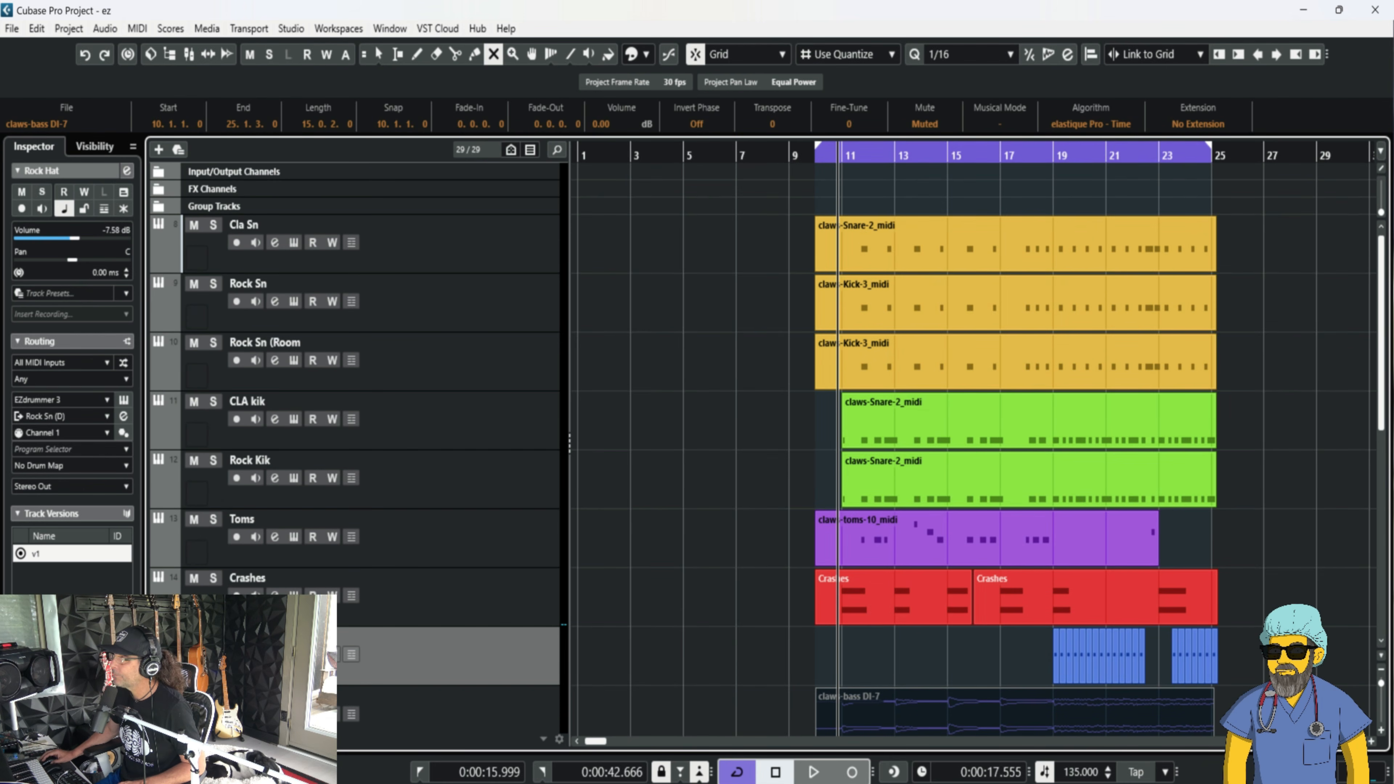
Switch back to the selection tool, deselect the muted events, and audition all the drum tracks together.
key(1)
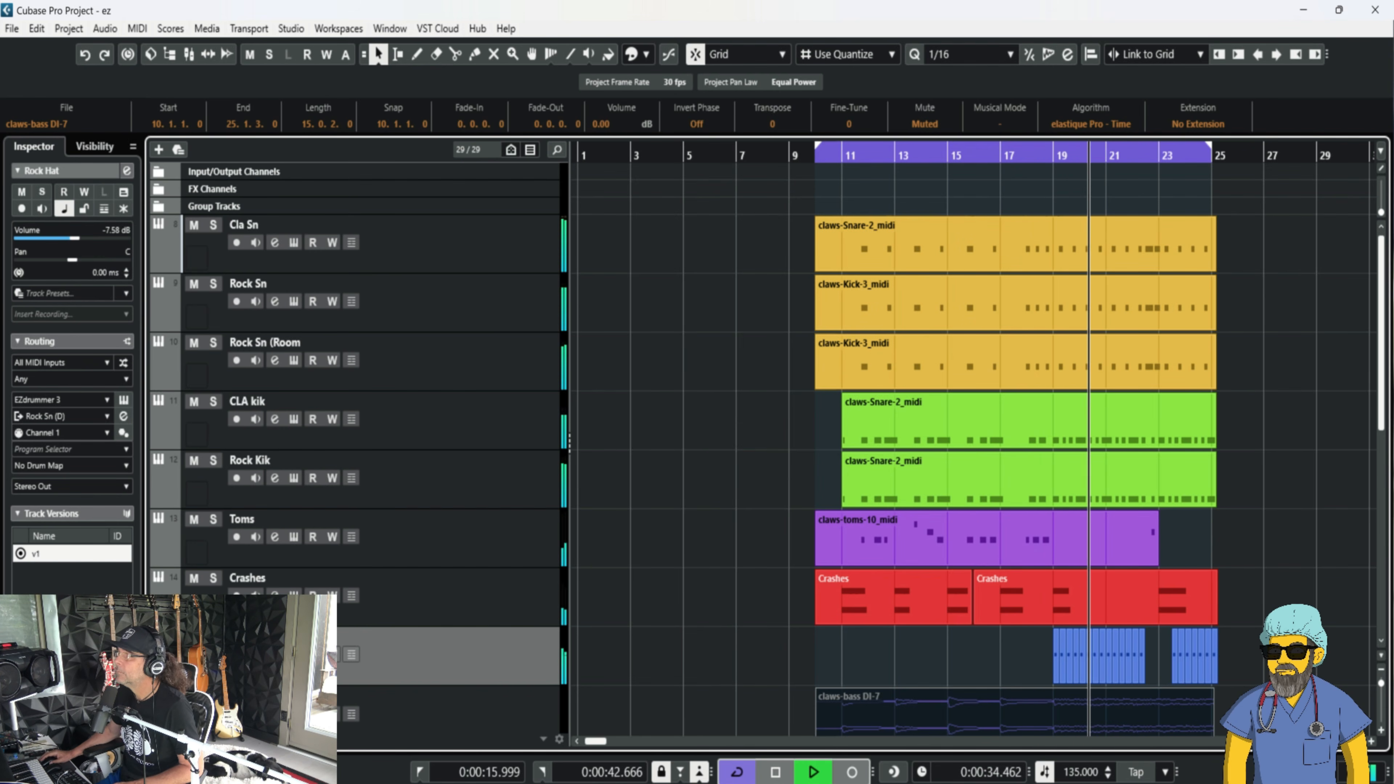
key(ctrl+shift+a)
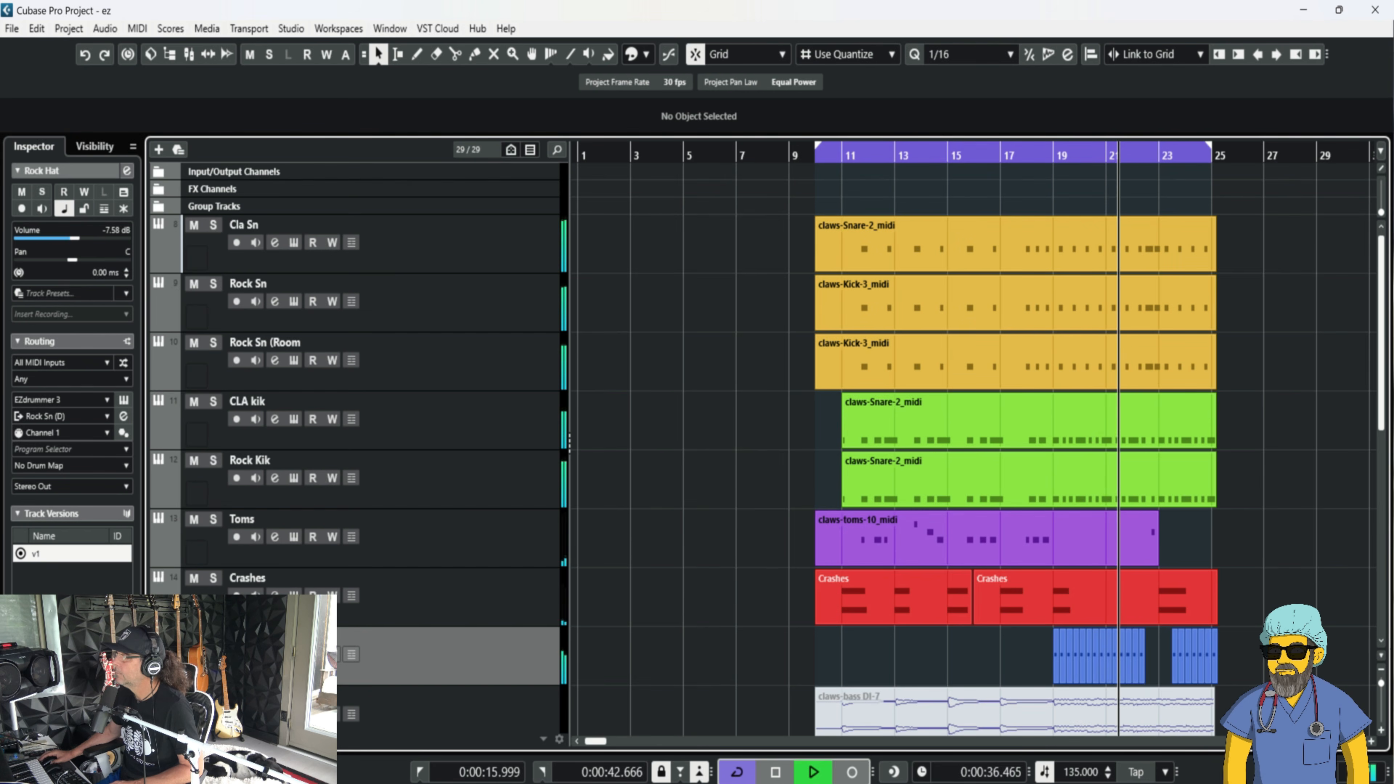
key(space)
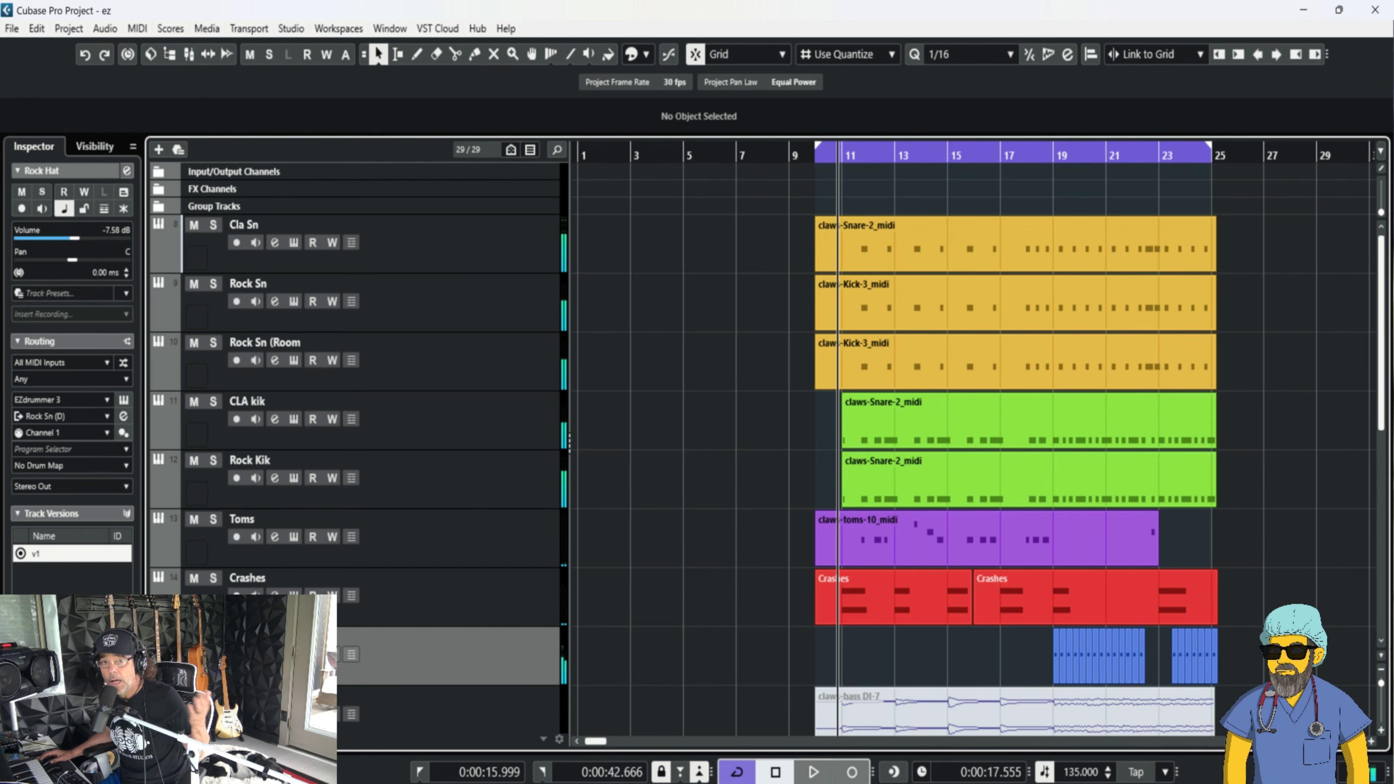
scroll(697, 450, down, 8)
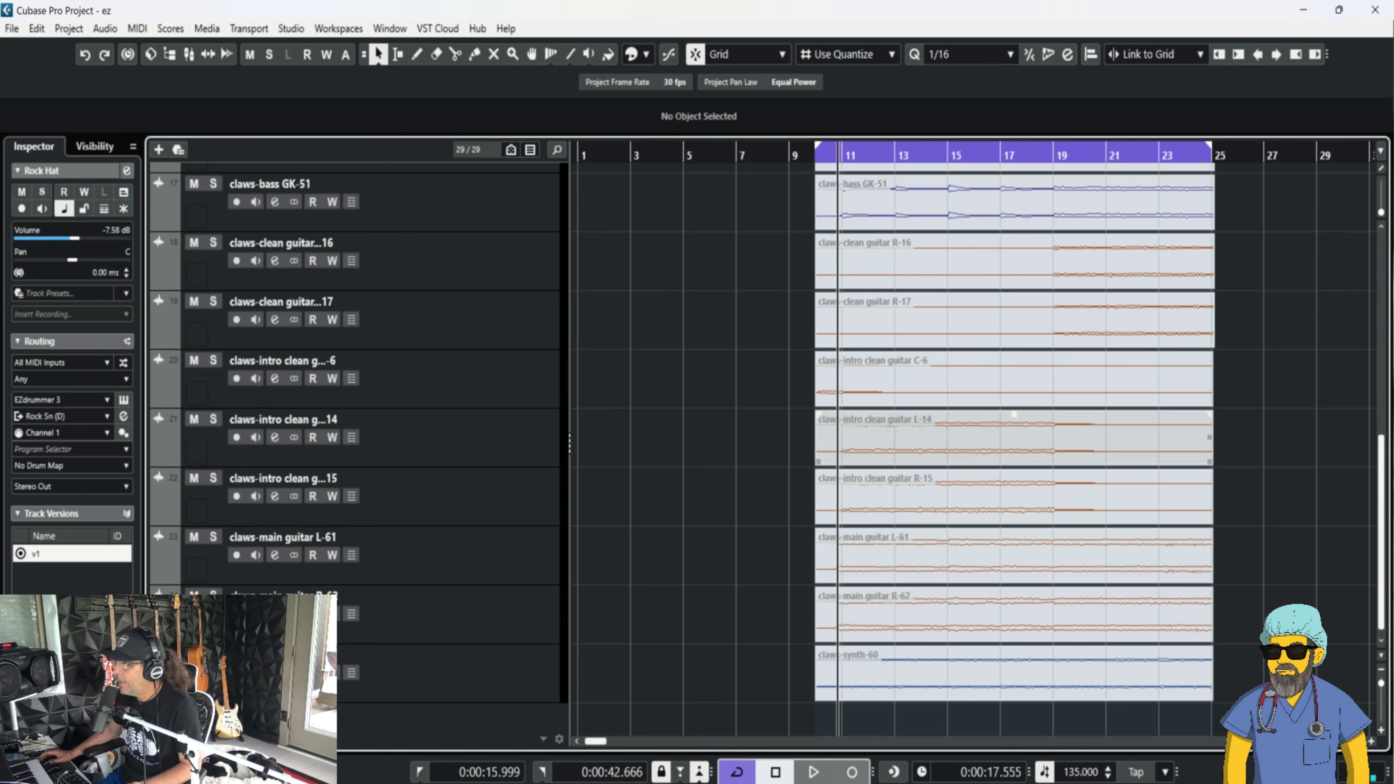
click(438, 666)
scroll(439, 666, up, 8)
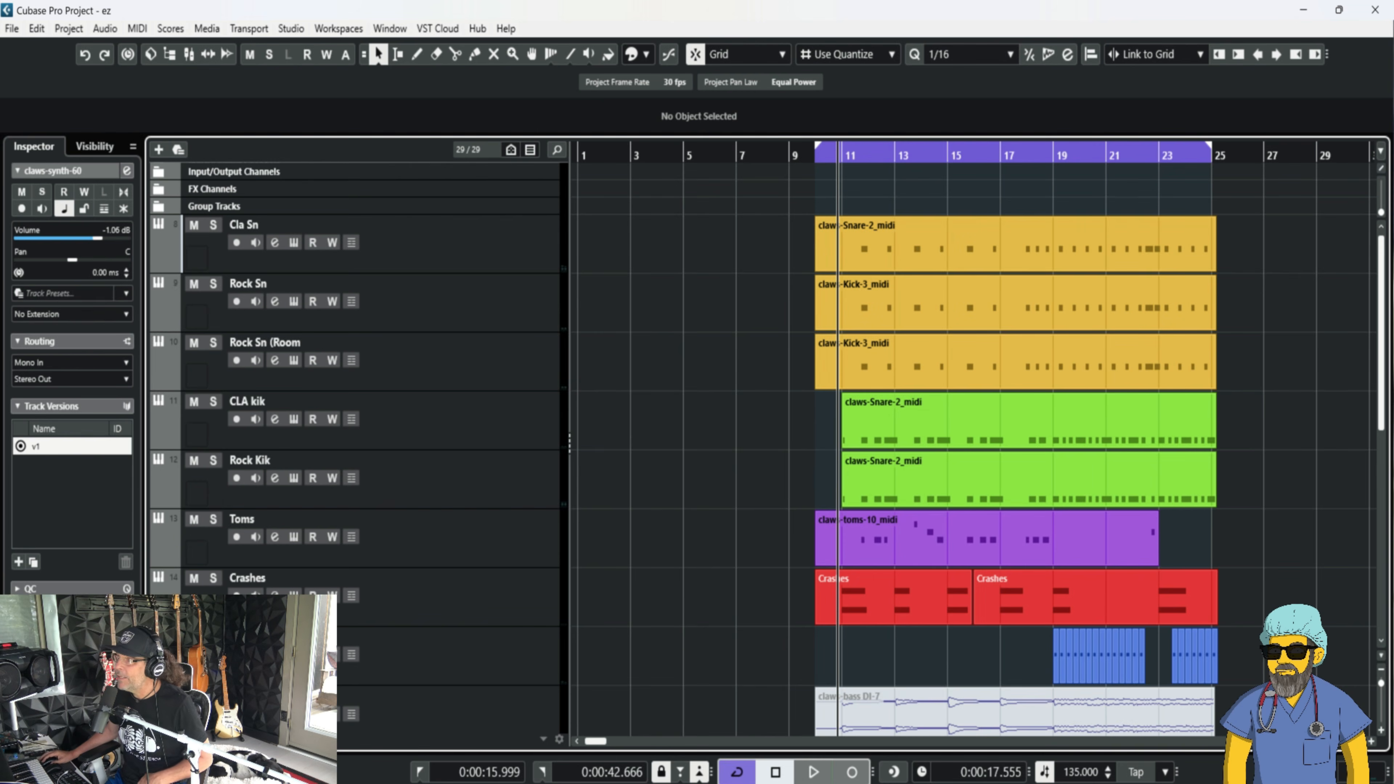
Open the Cla Sn track's EZdrummer 3 instrument, examine the output assignments in its mixer, and close the instrument.
click(378, 255)
click(123, 400)
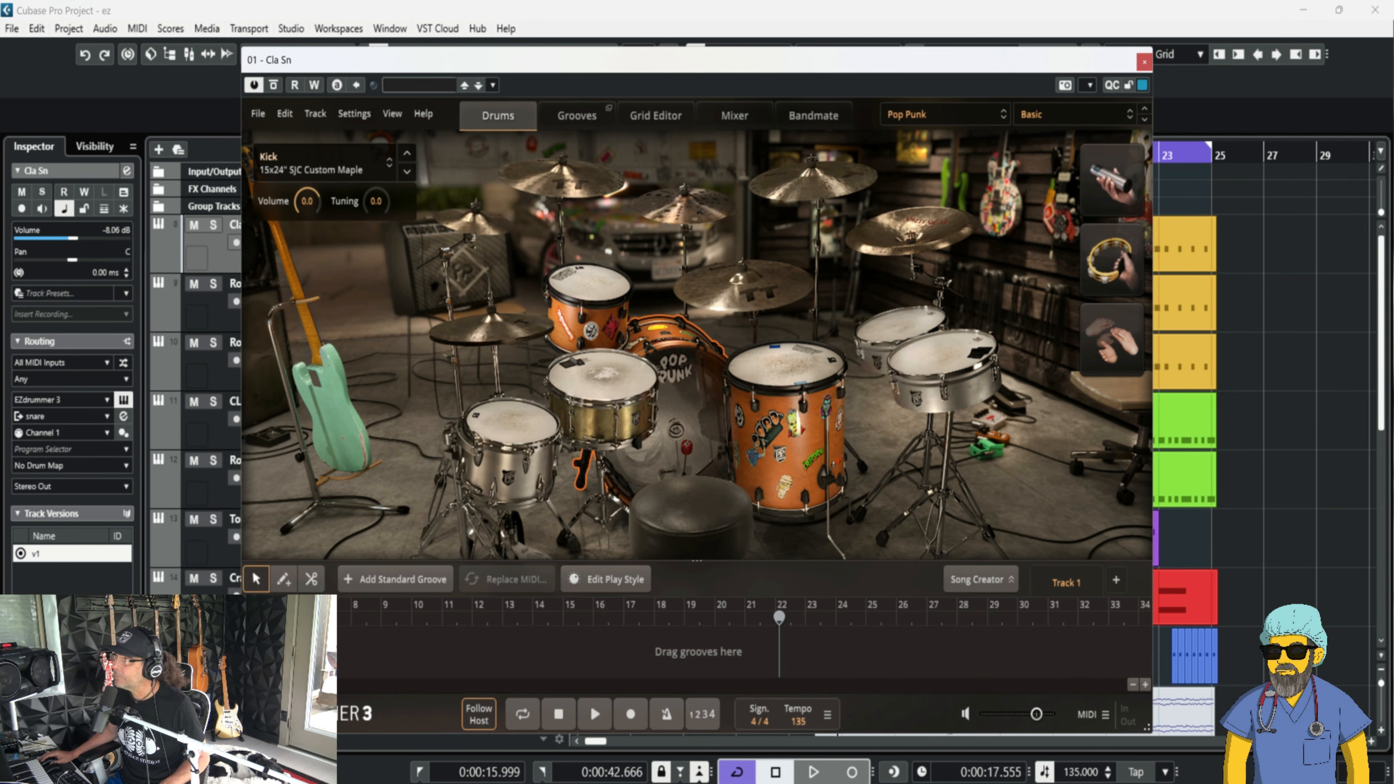
click(734, 115)
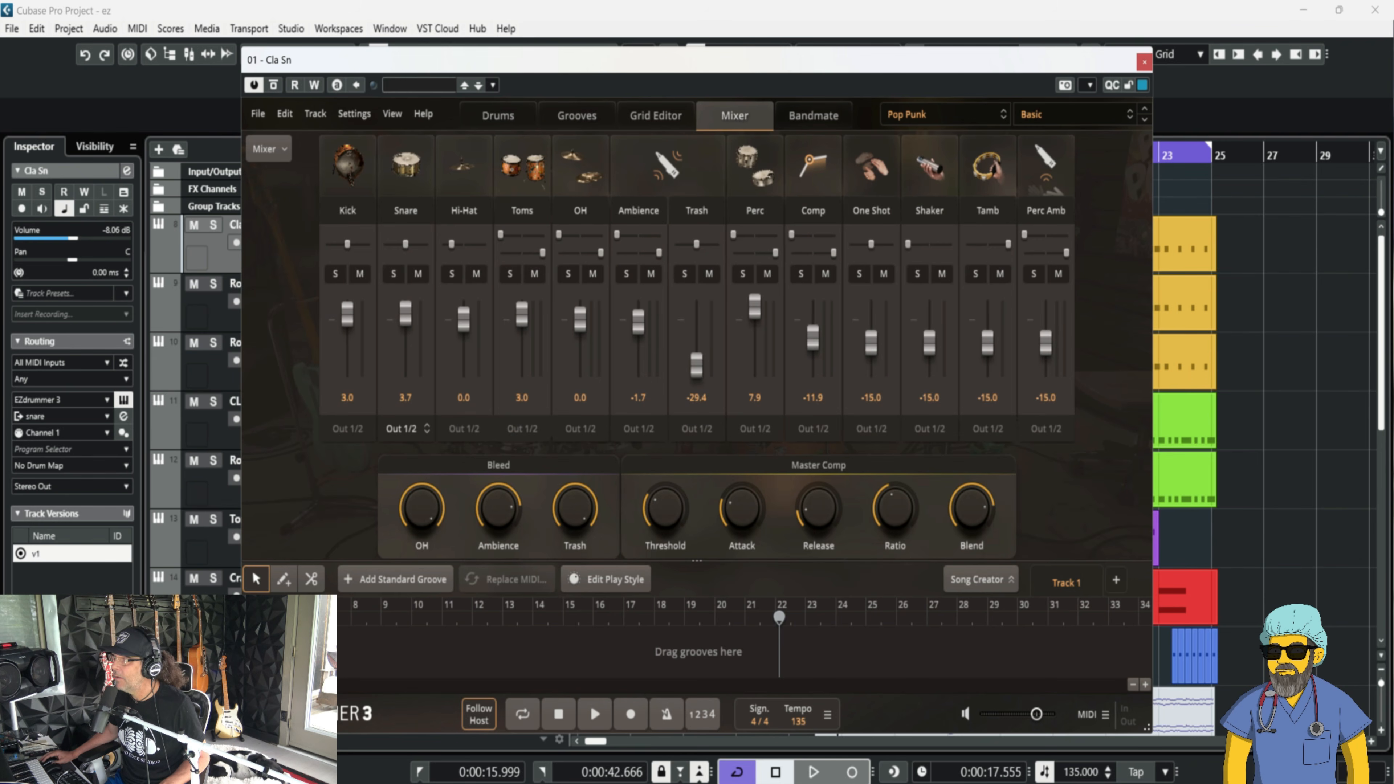
click(344, 428)
key(Escape)
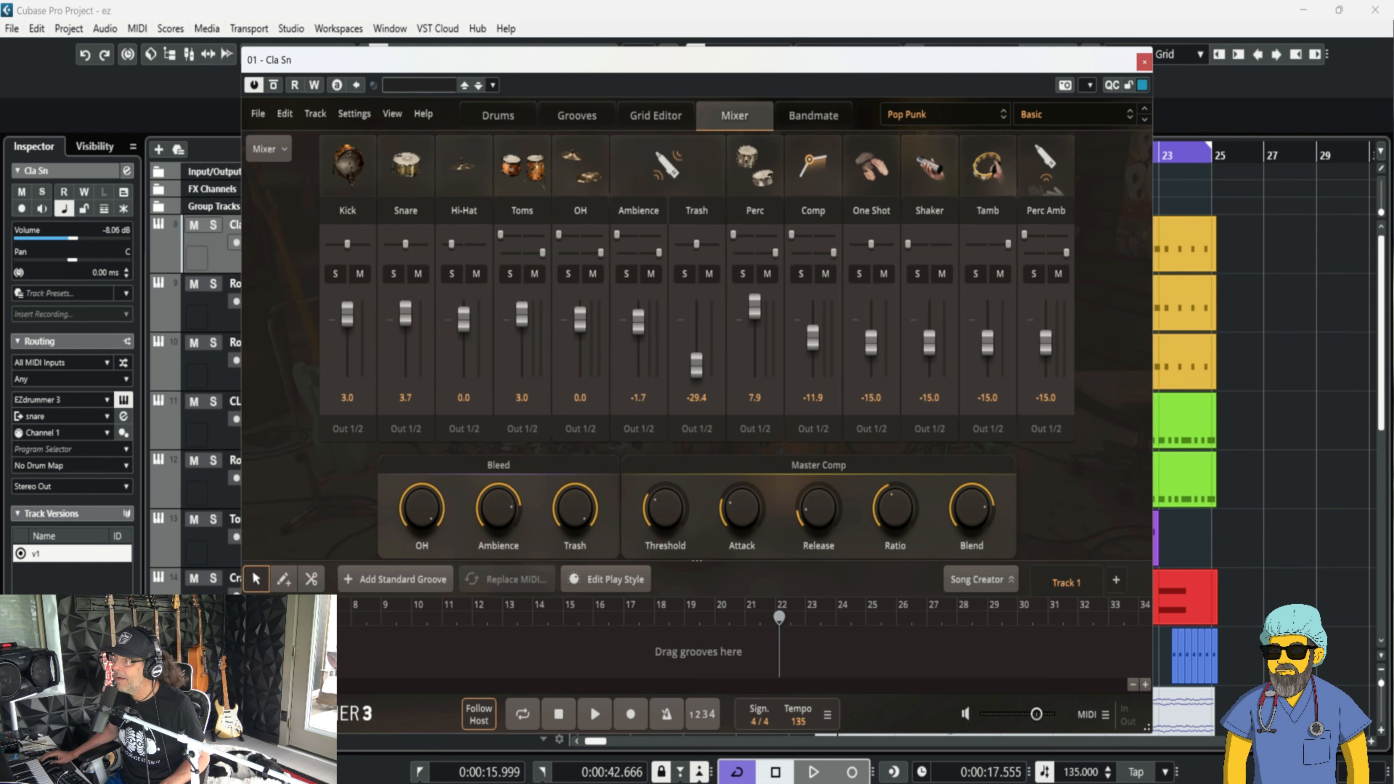
click(1143, 62)
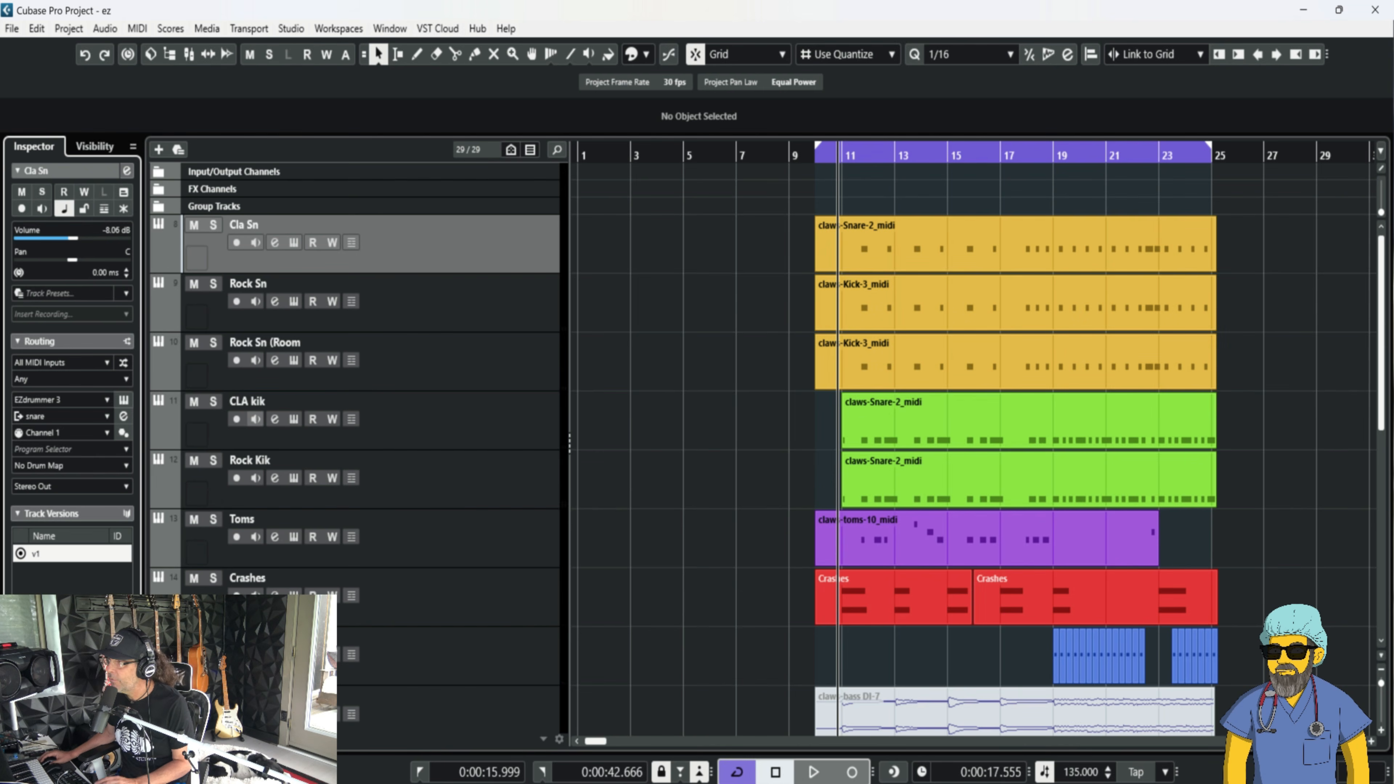
Solo the CLA kik and Rock Kik tracks and compare CLA kik's phase at 0° and 180° during playback, ending at 0°.
click(213, 401)
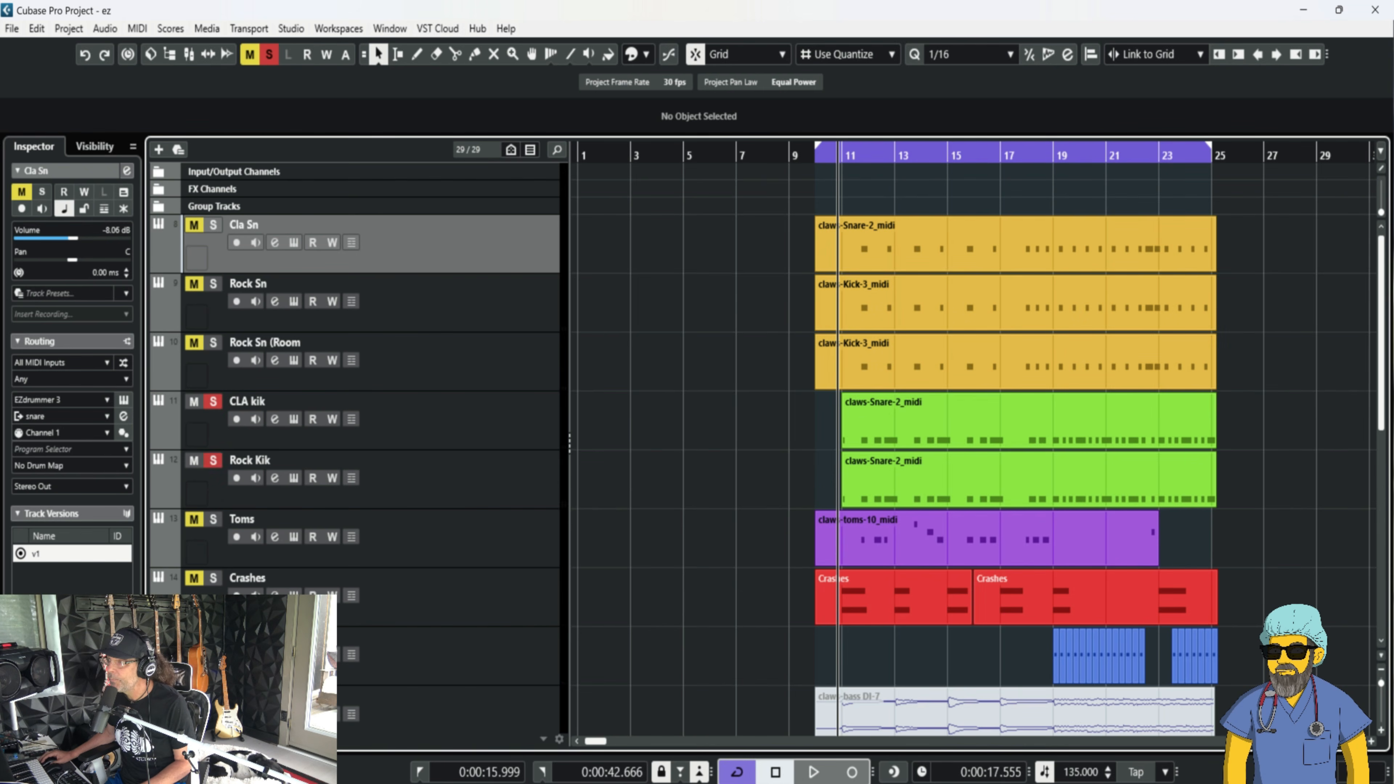
click(274, 419)
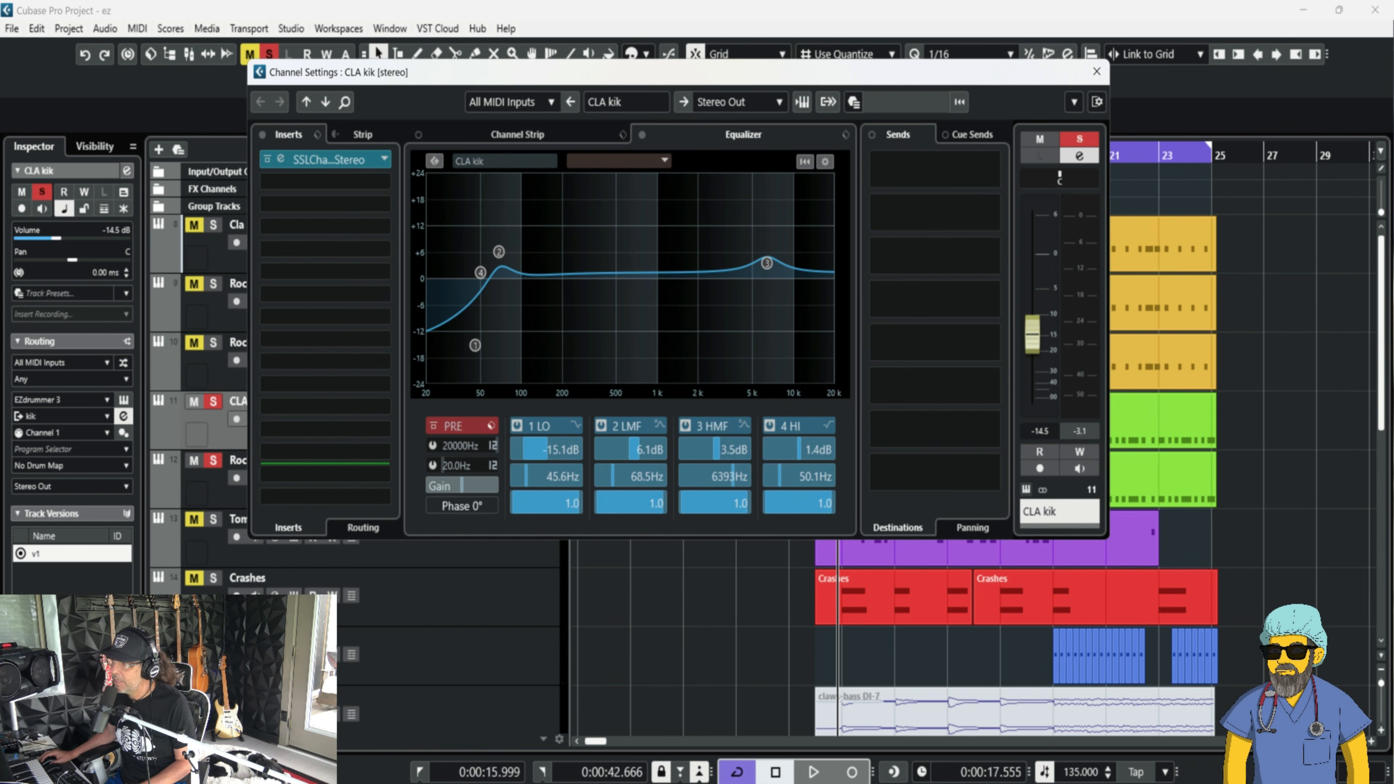
key(space)
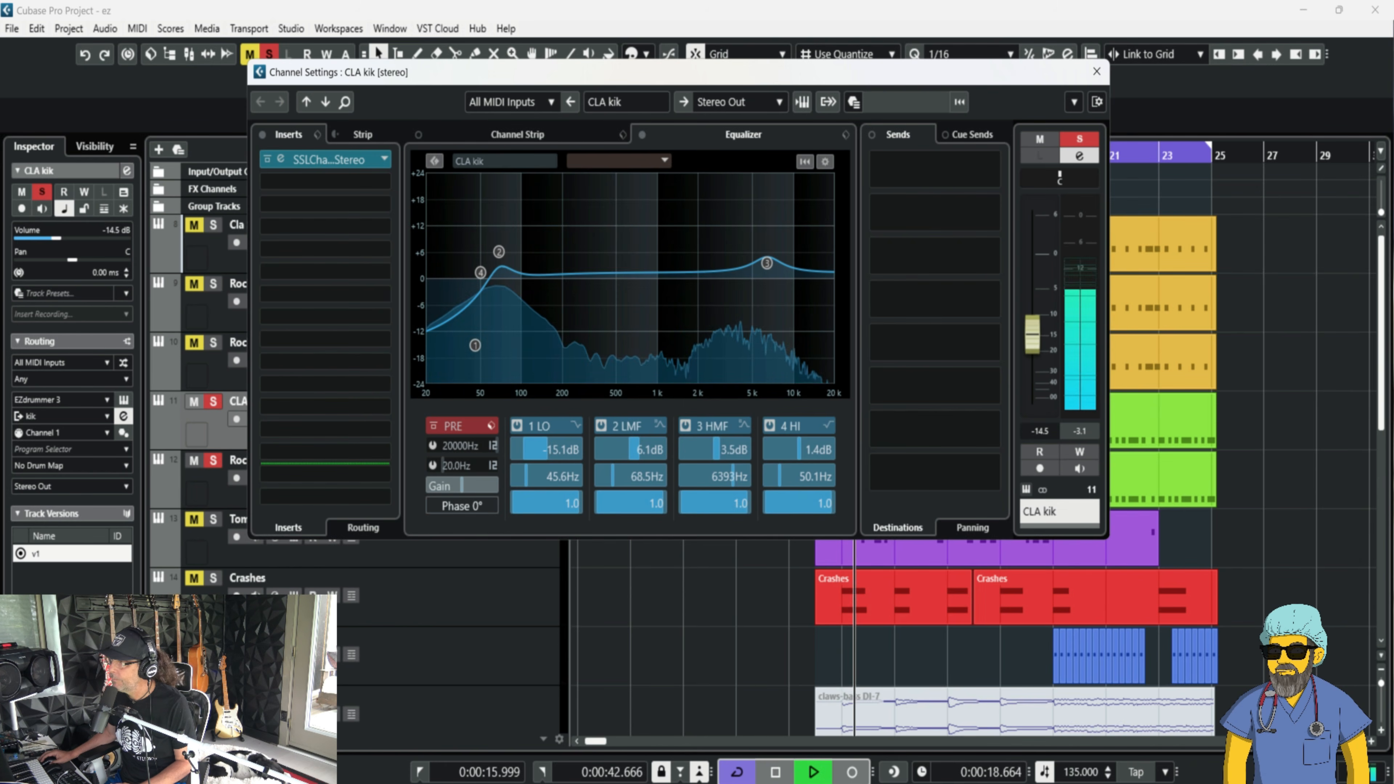
click(462, 506)
click(462, 505)
click(462, 506)
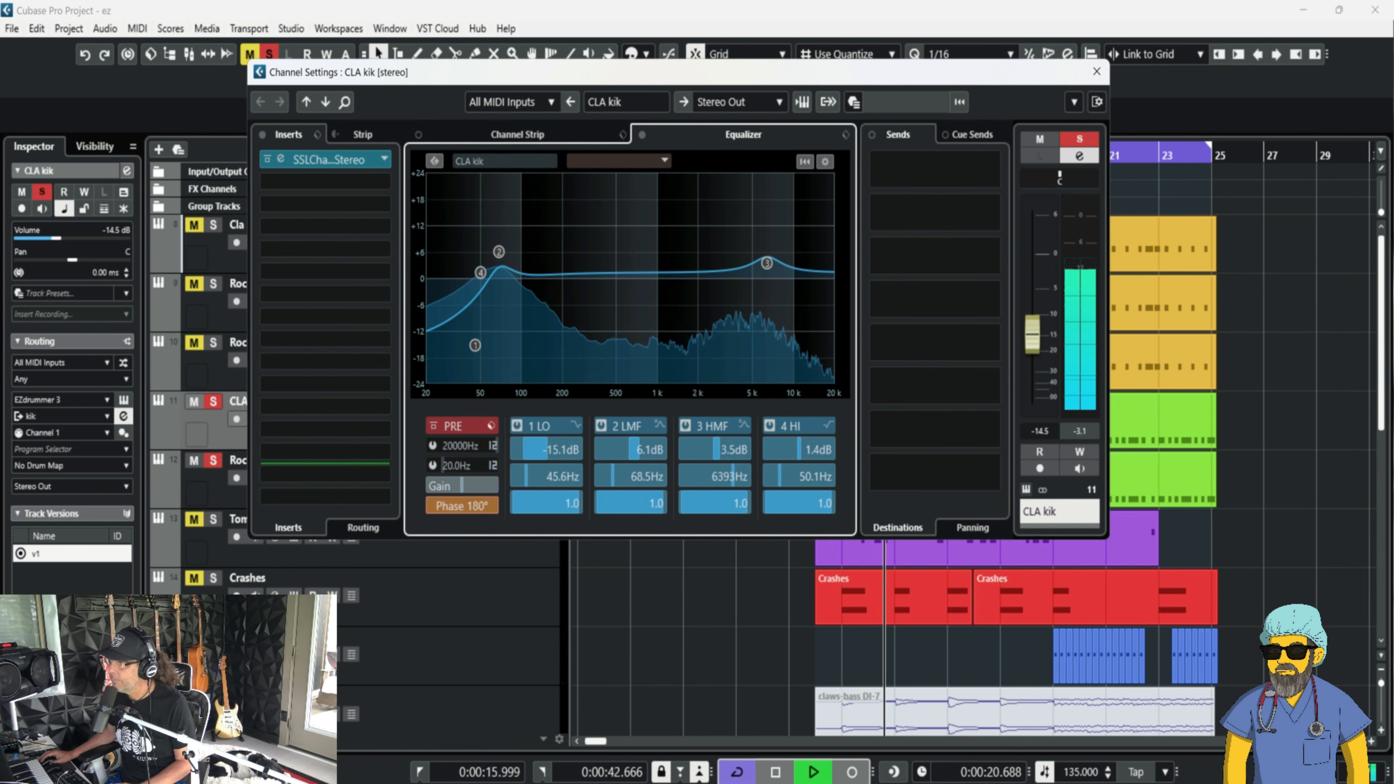
click(462, 505)
key(space)
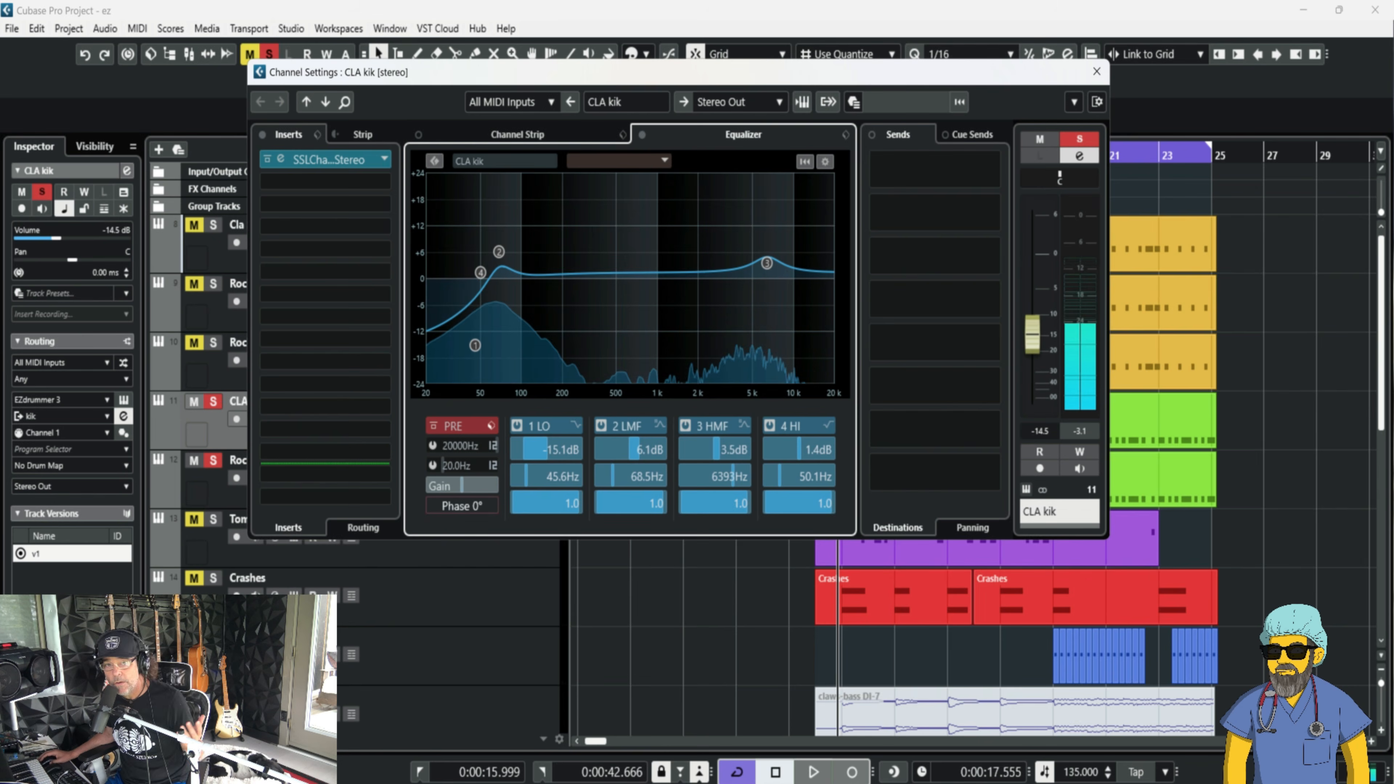
click(1096, 71)
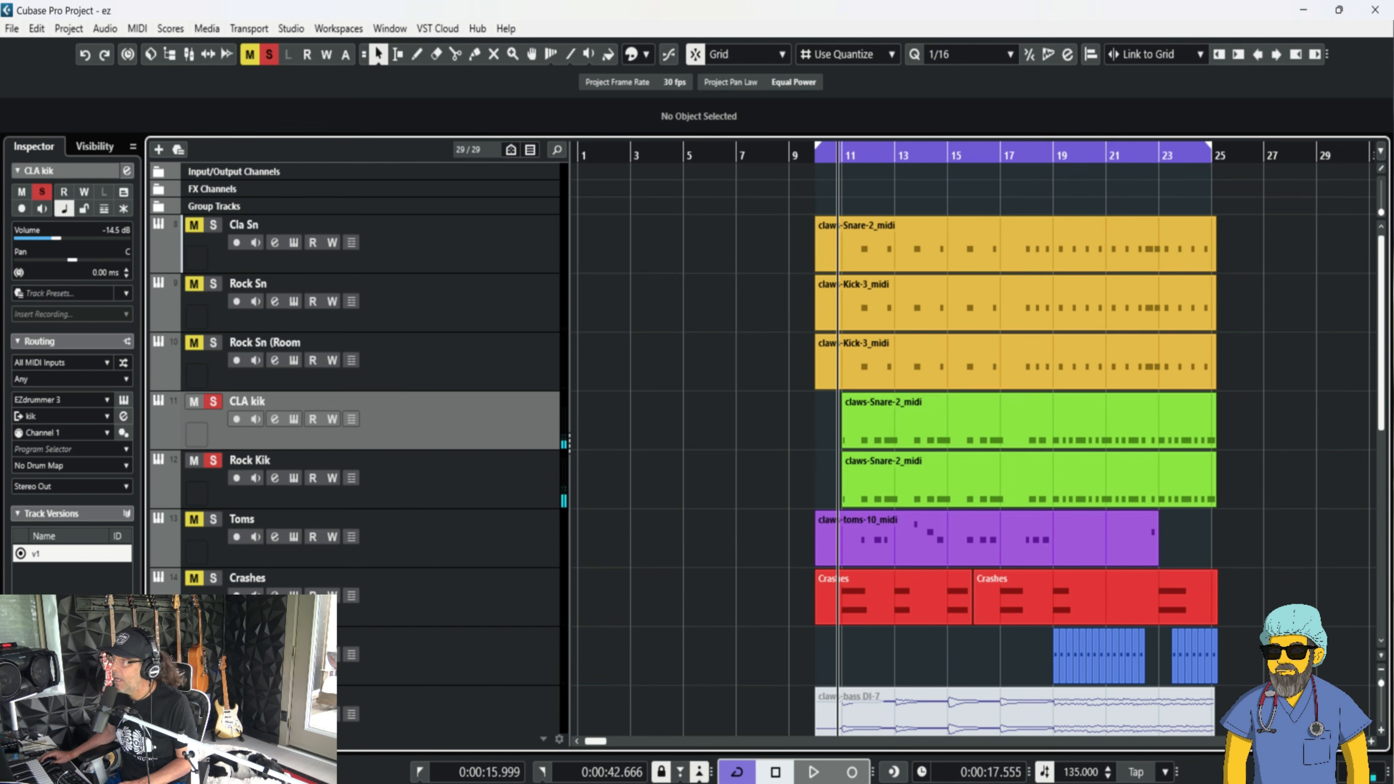
Switch the solo from the two kick tracks to the Cla Sn and Rock Sn tracks.
click(213, 401)
click(213, 460)
click(213, 342)
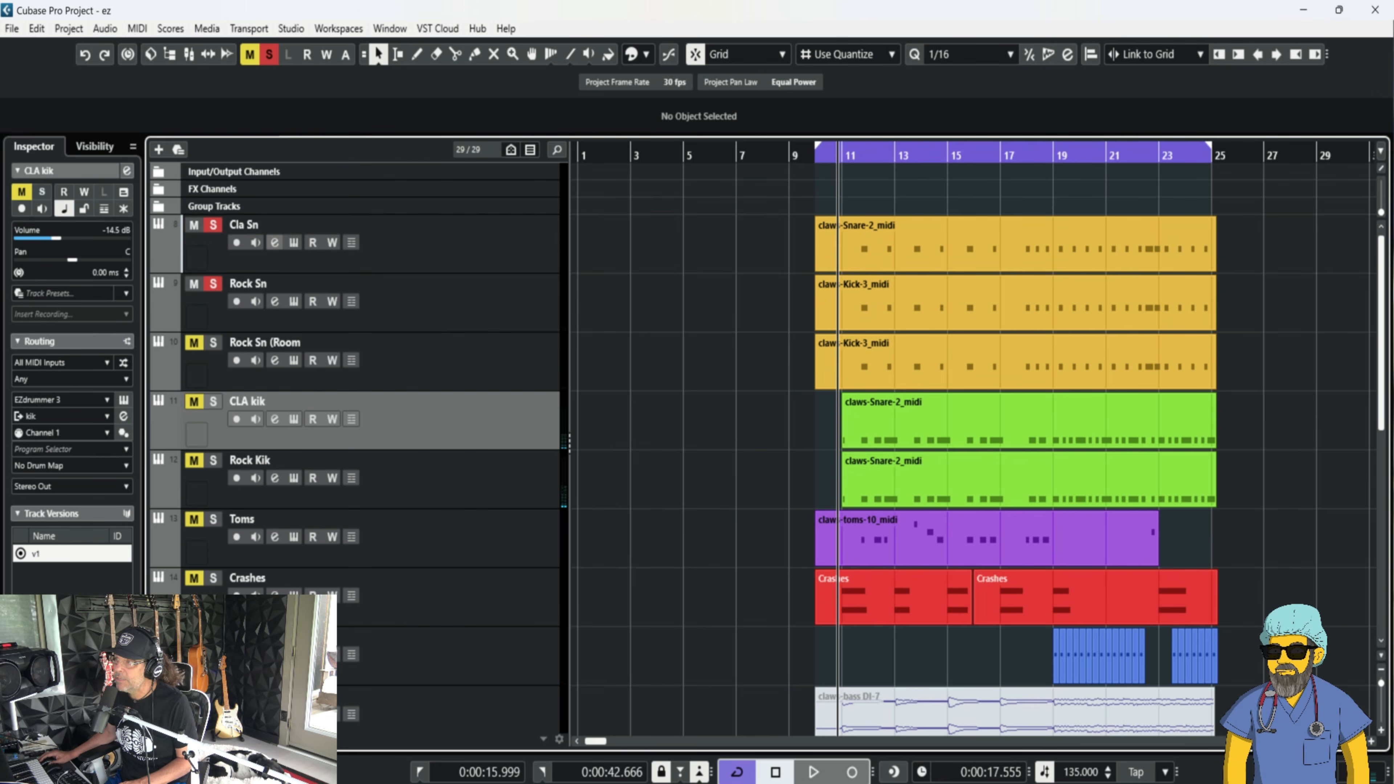
Compare the Cla Sn channel's phase at 180° and 0° while playing both soloed snares, ending at 0°, and close its channel settings.
click(274, 242)
key(space)
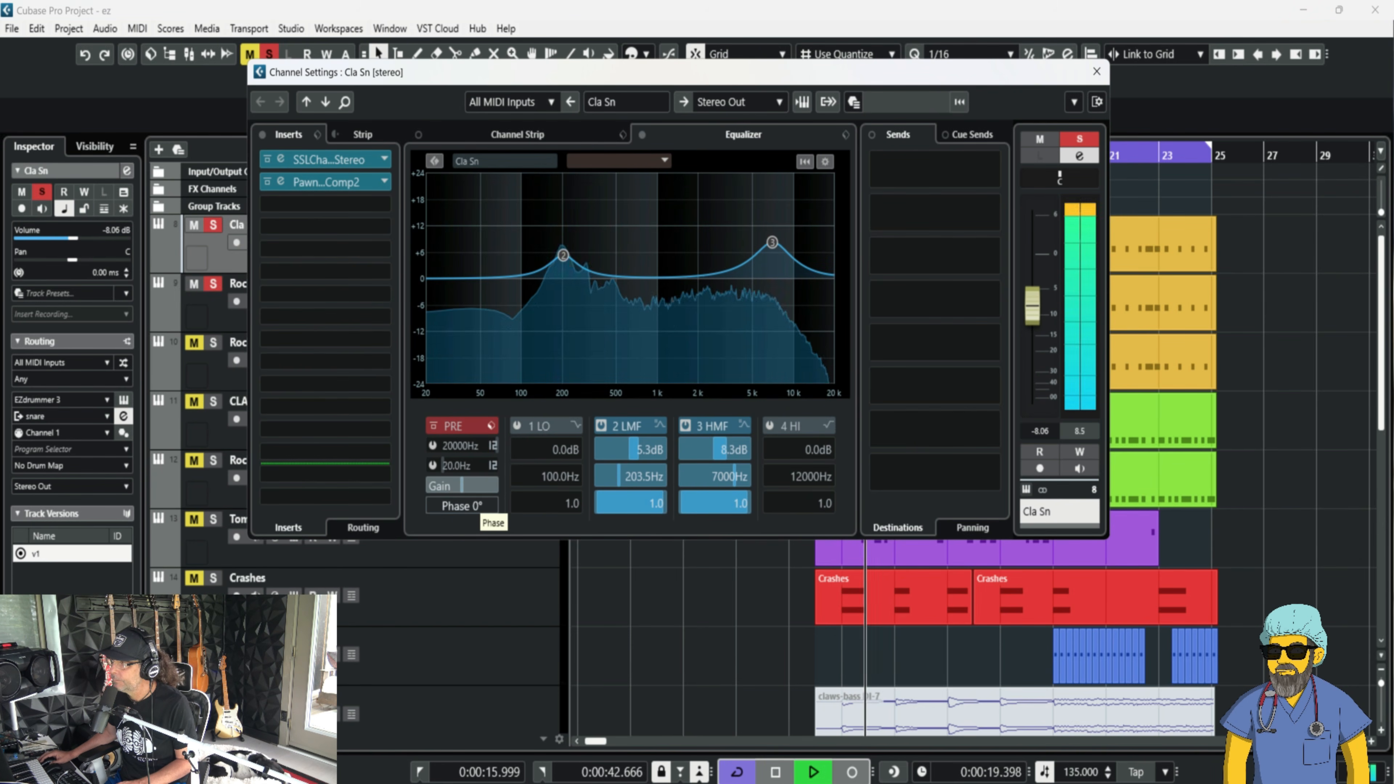
click(476, 505)
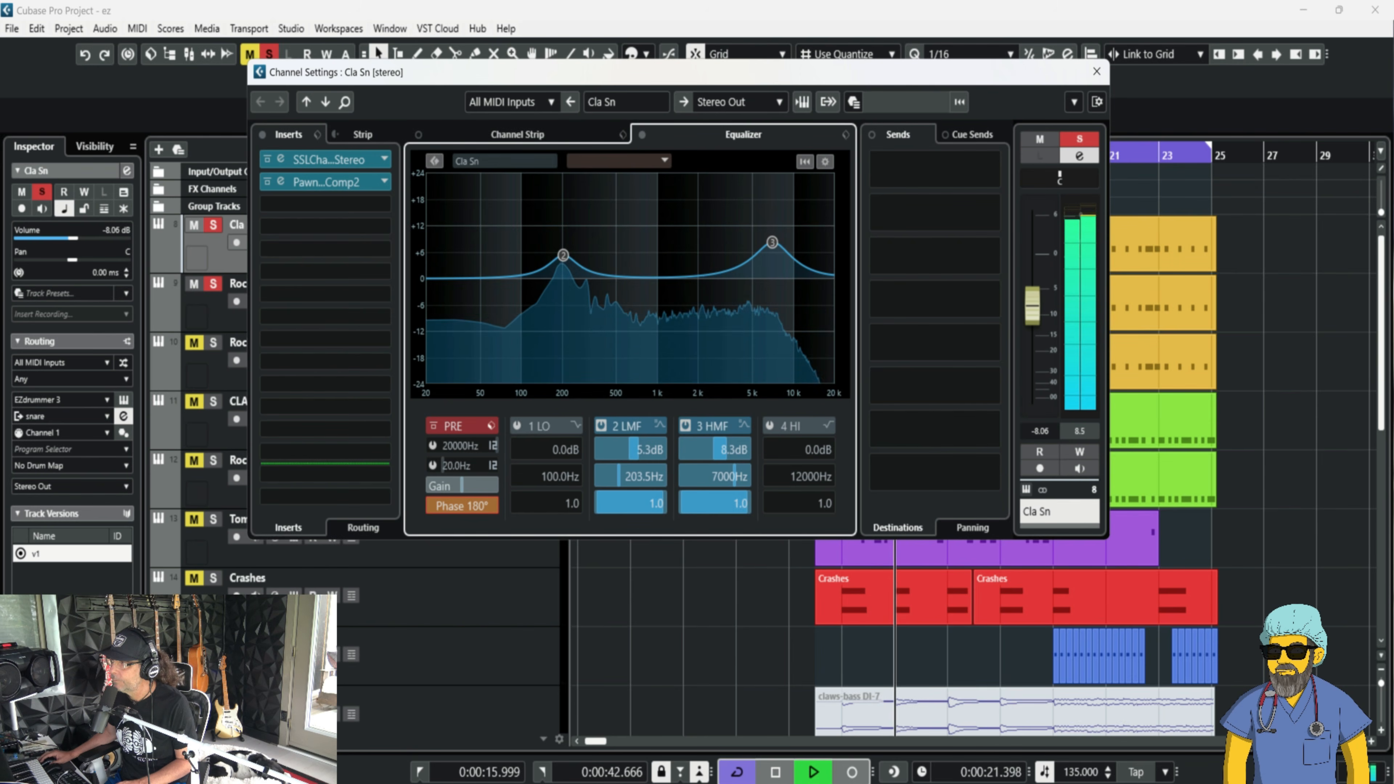
click(476, 505)
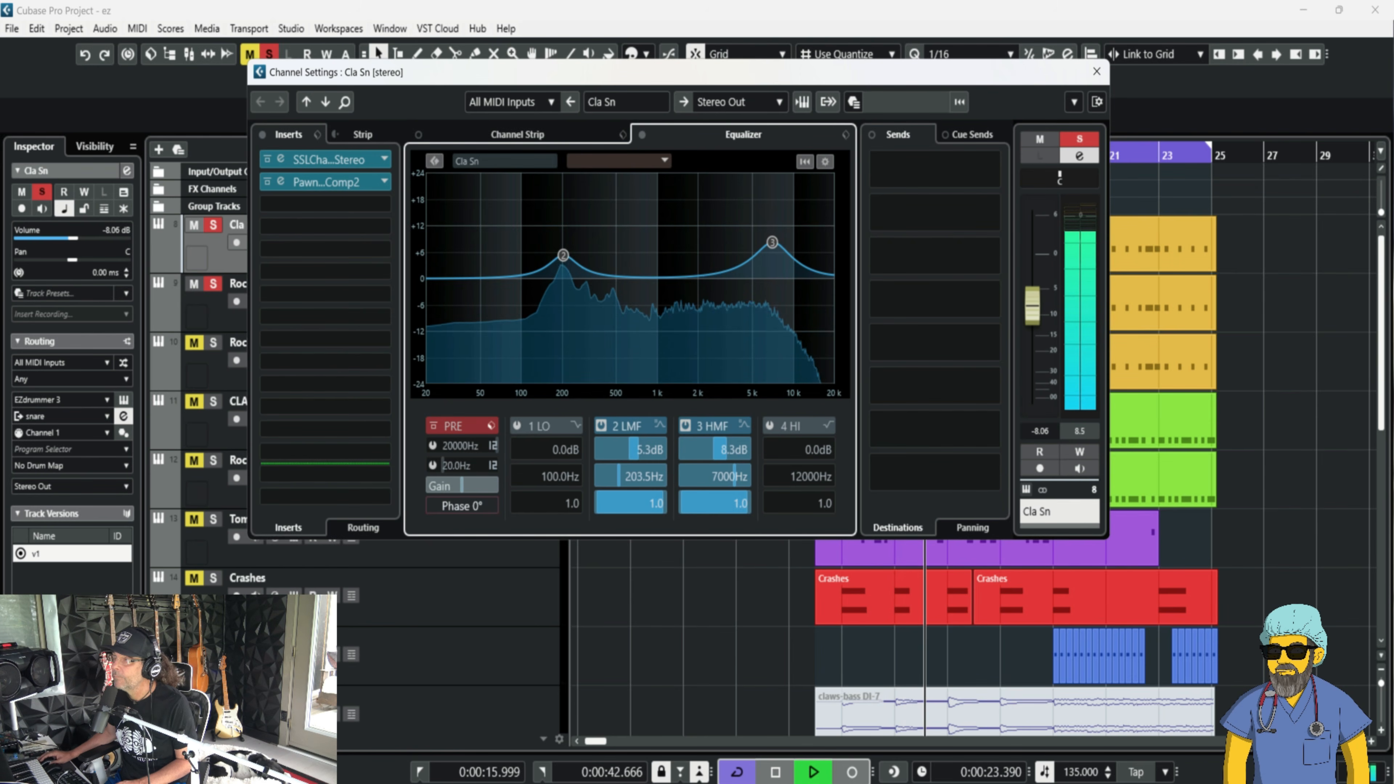
key(space)
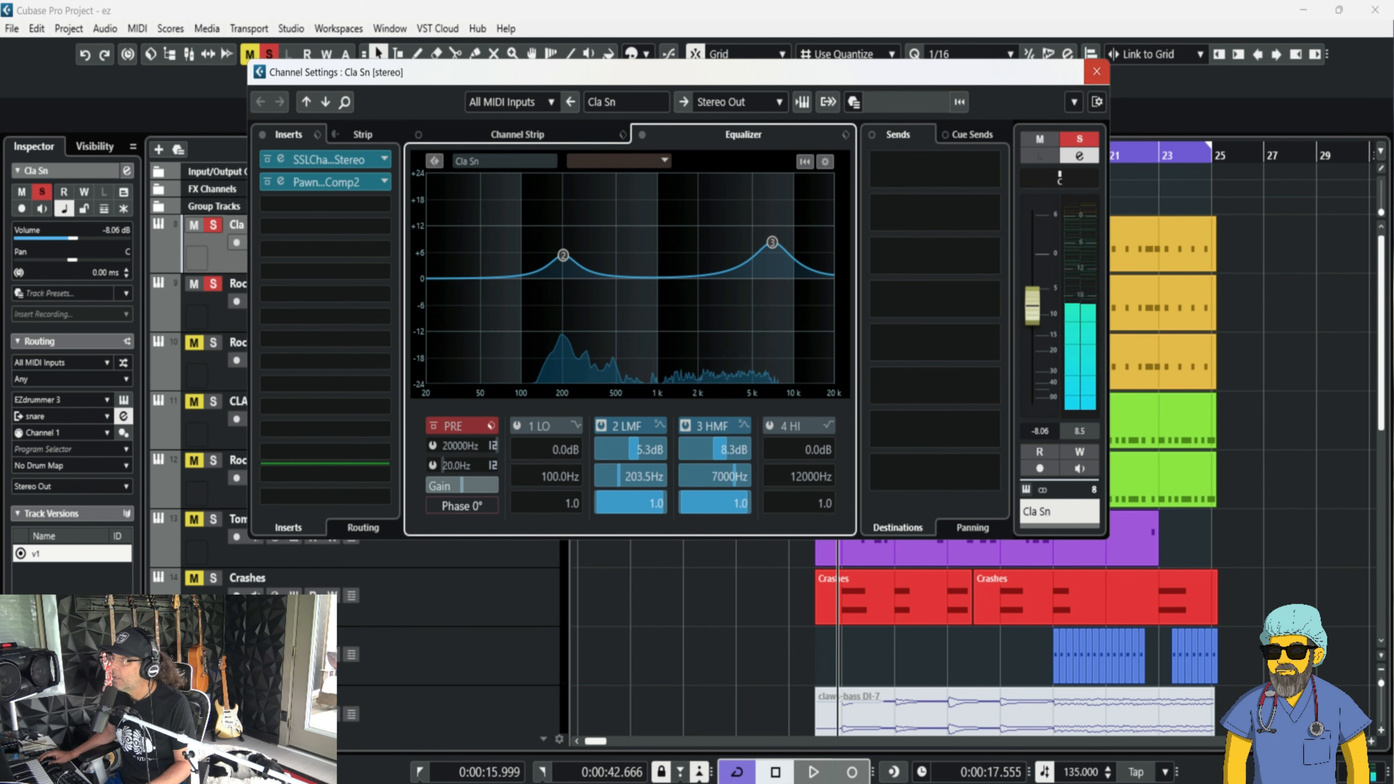
click(1096, 72)
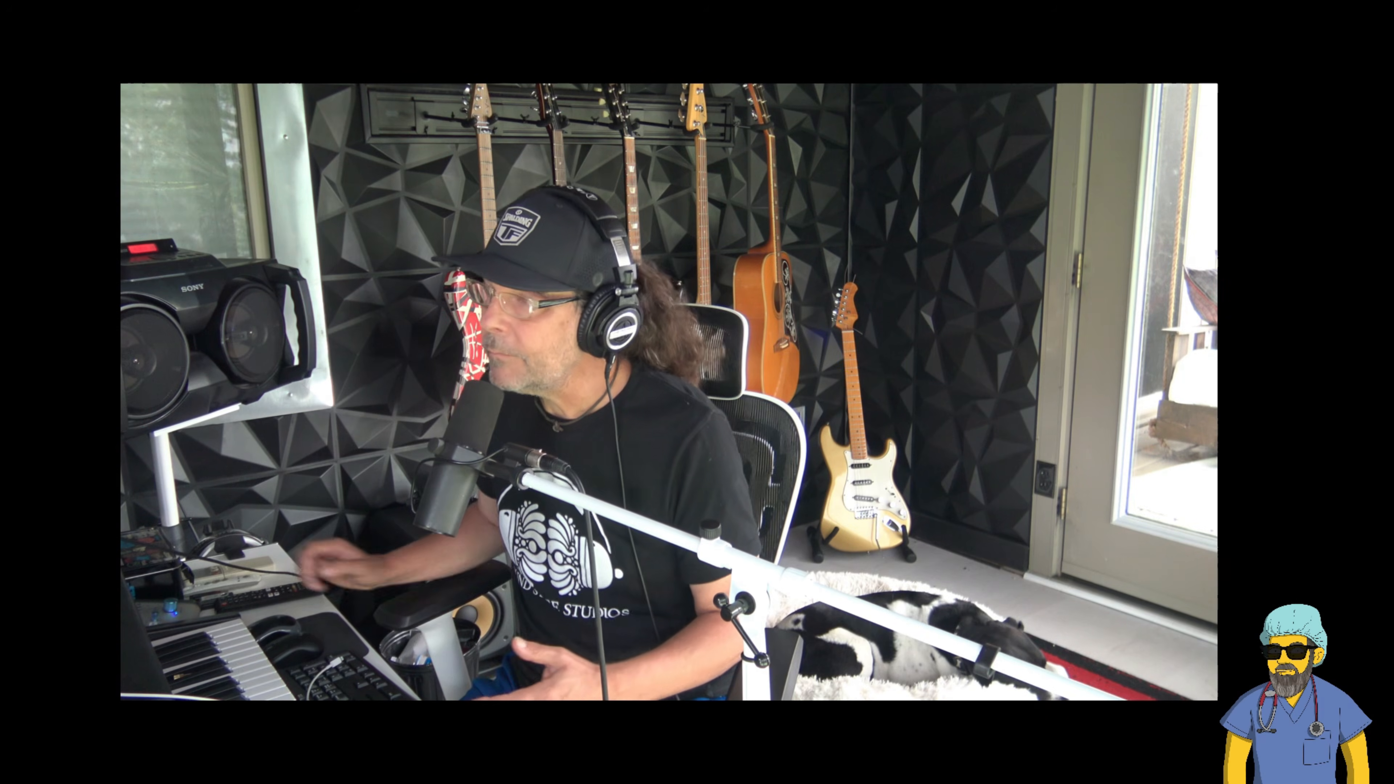